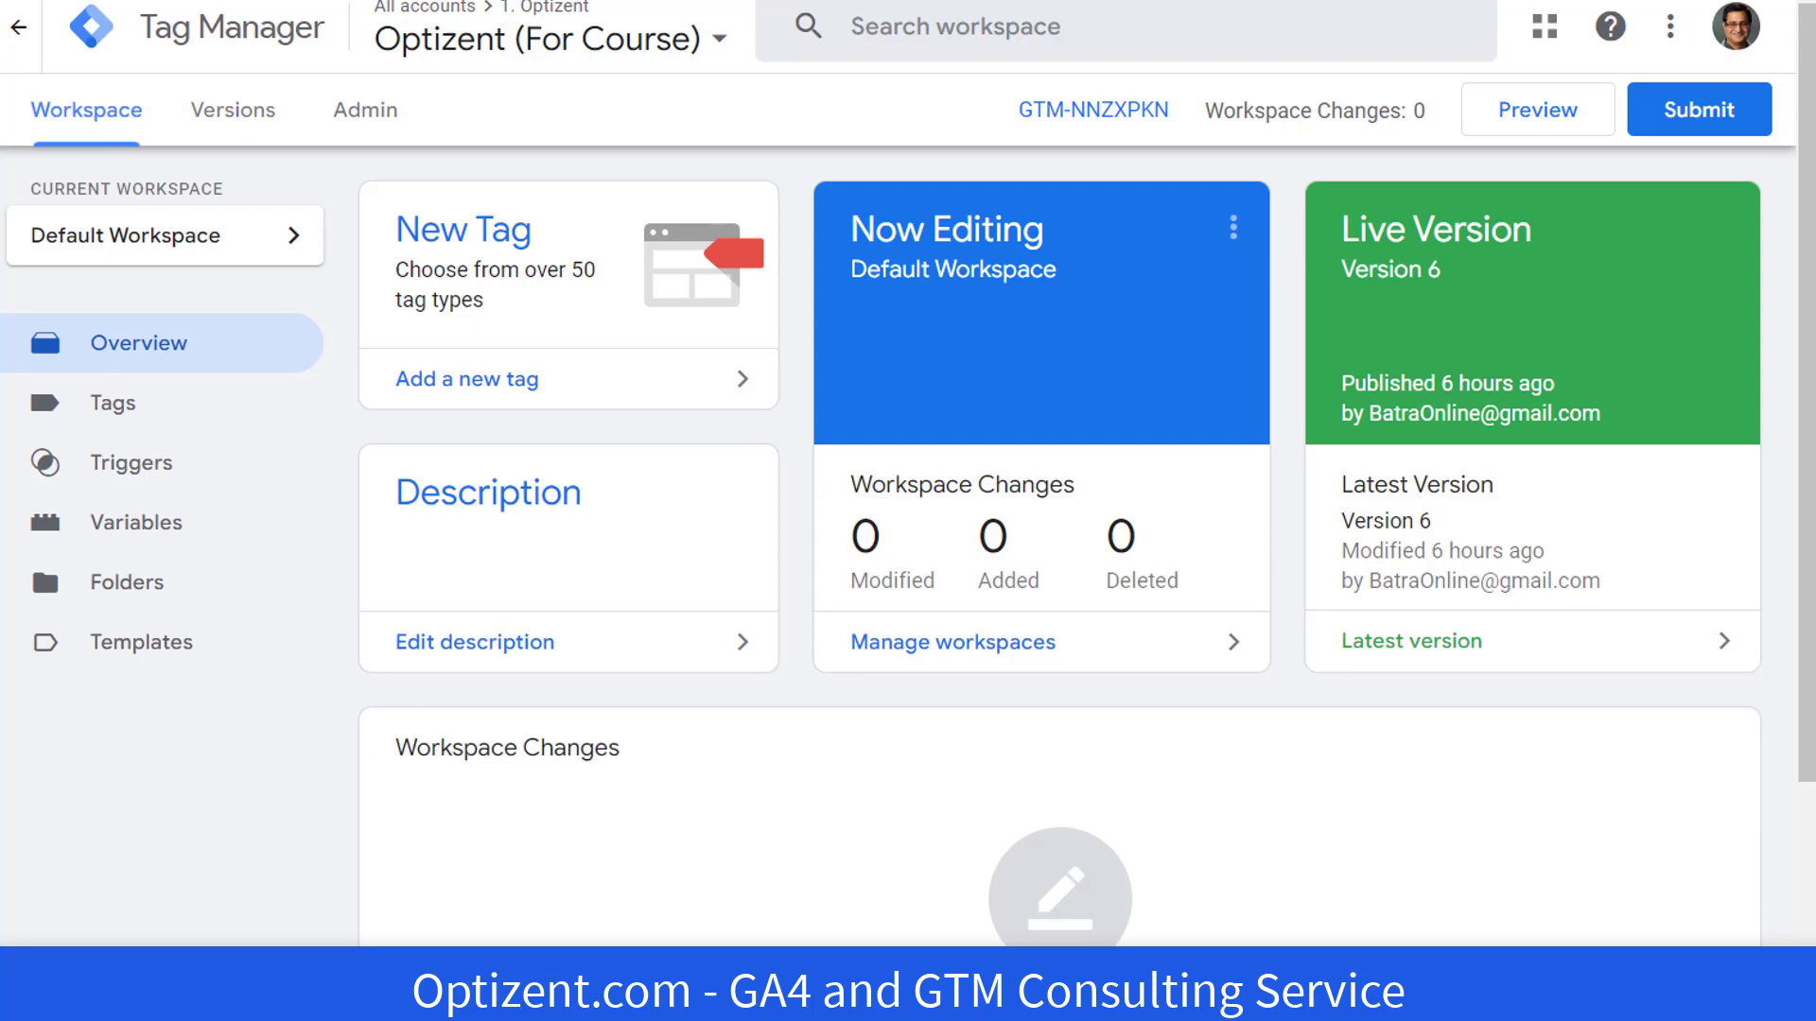
- Tick the Error Message, Error URL and Error Line built-in variables in the Configure panel
click(180, 531)
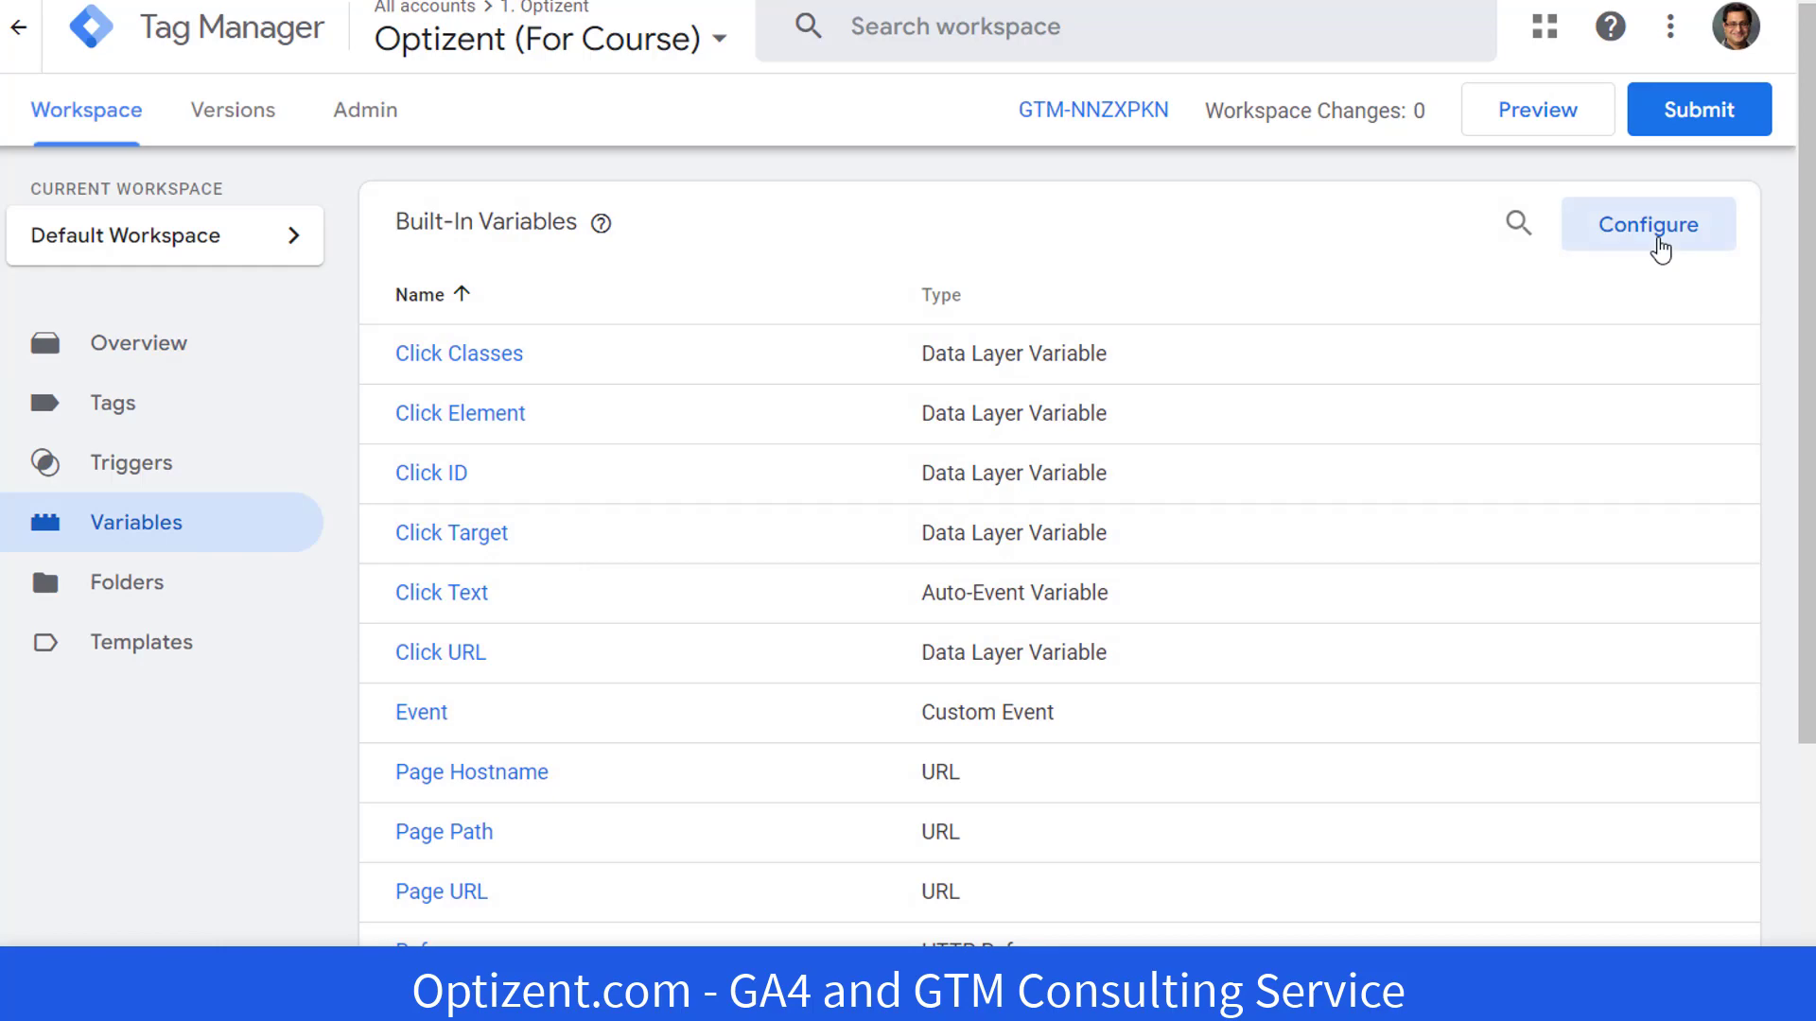
click(1660, 248)
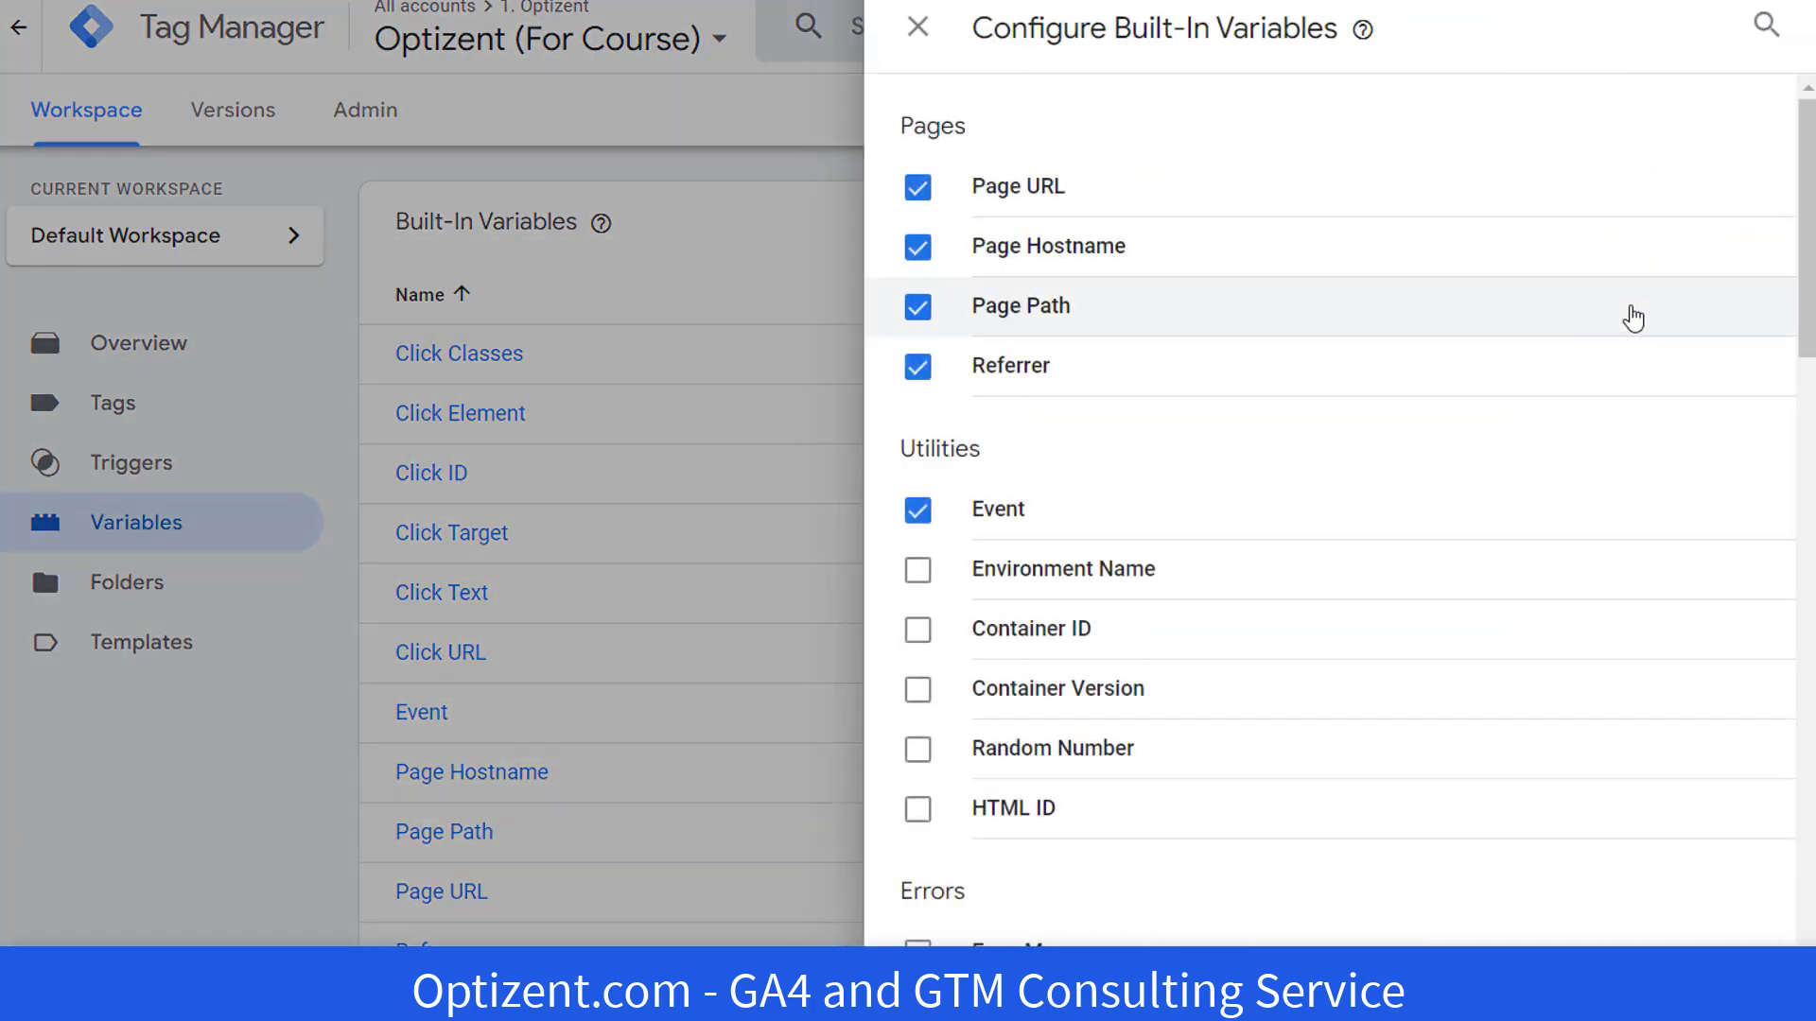
scroll(1633, 318, down, 5)
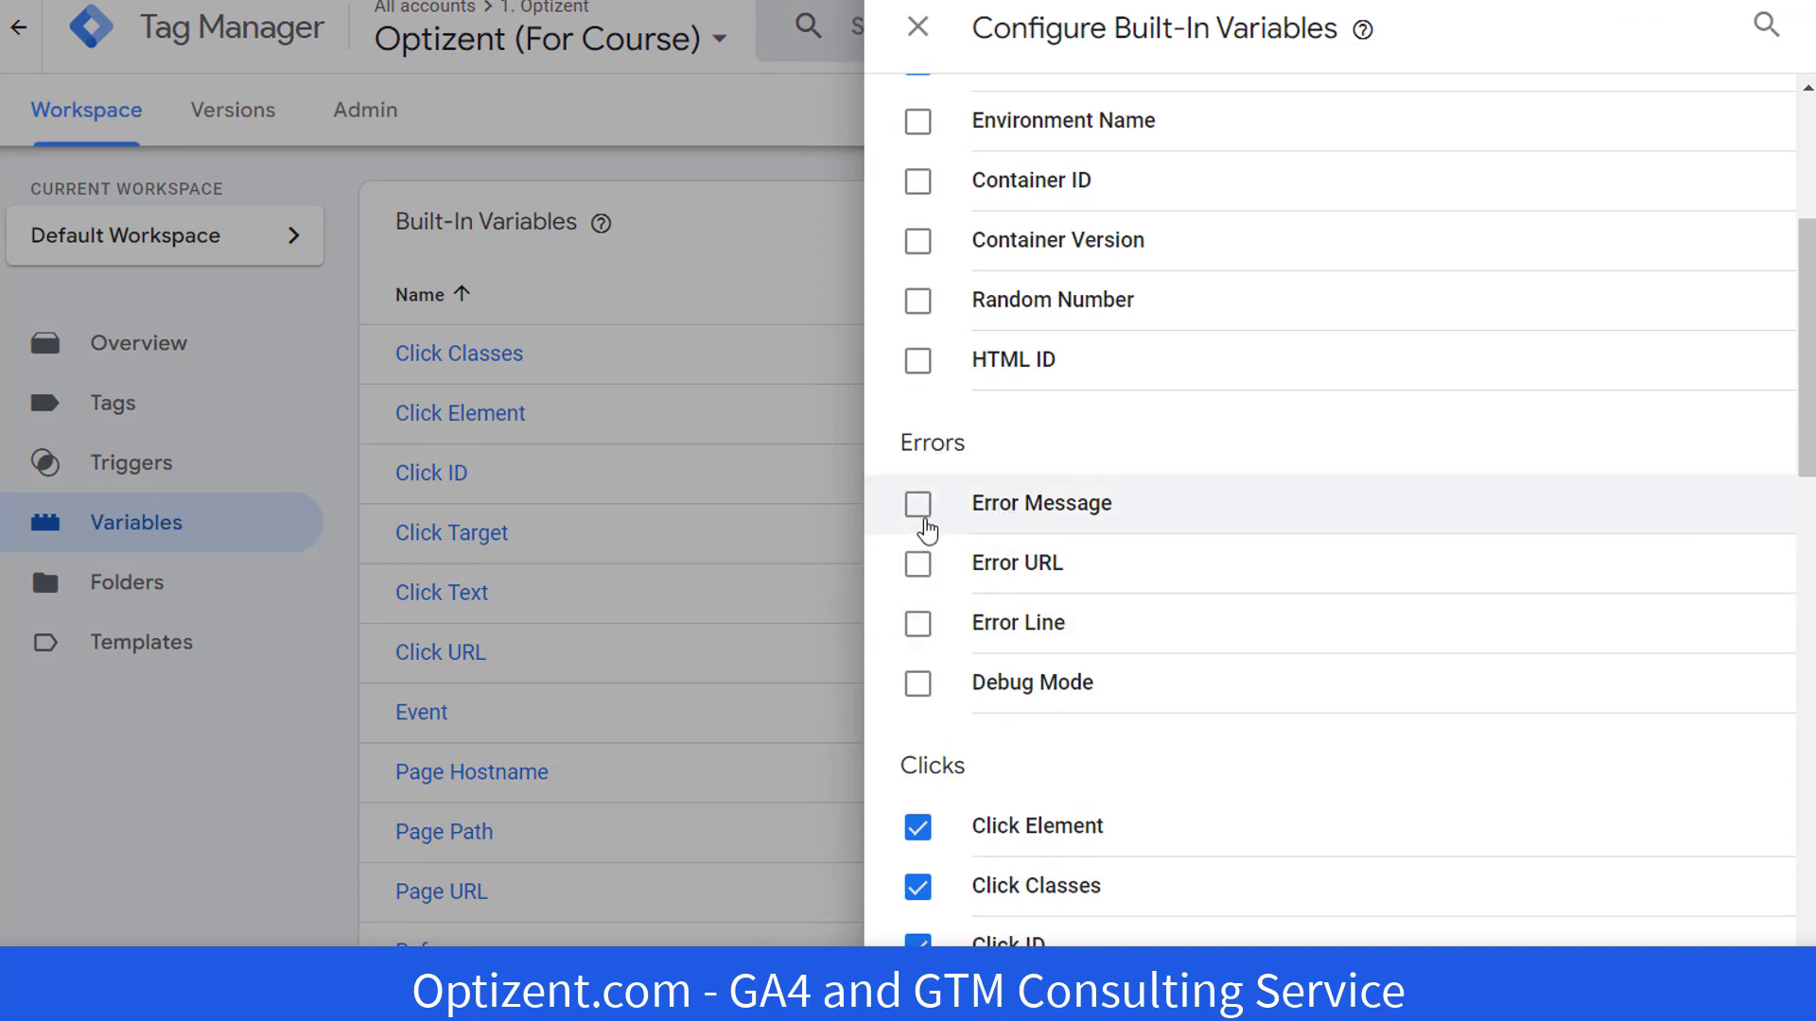
click(918, 506)
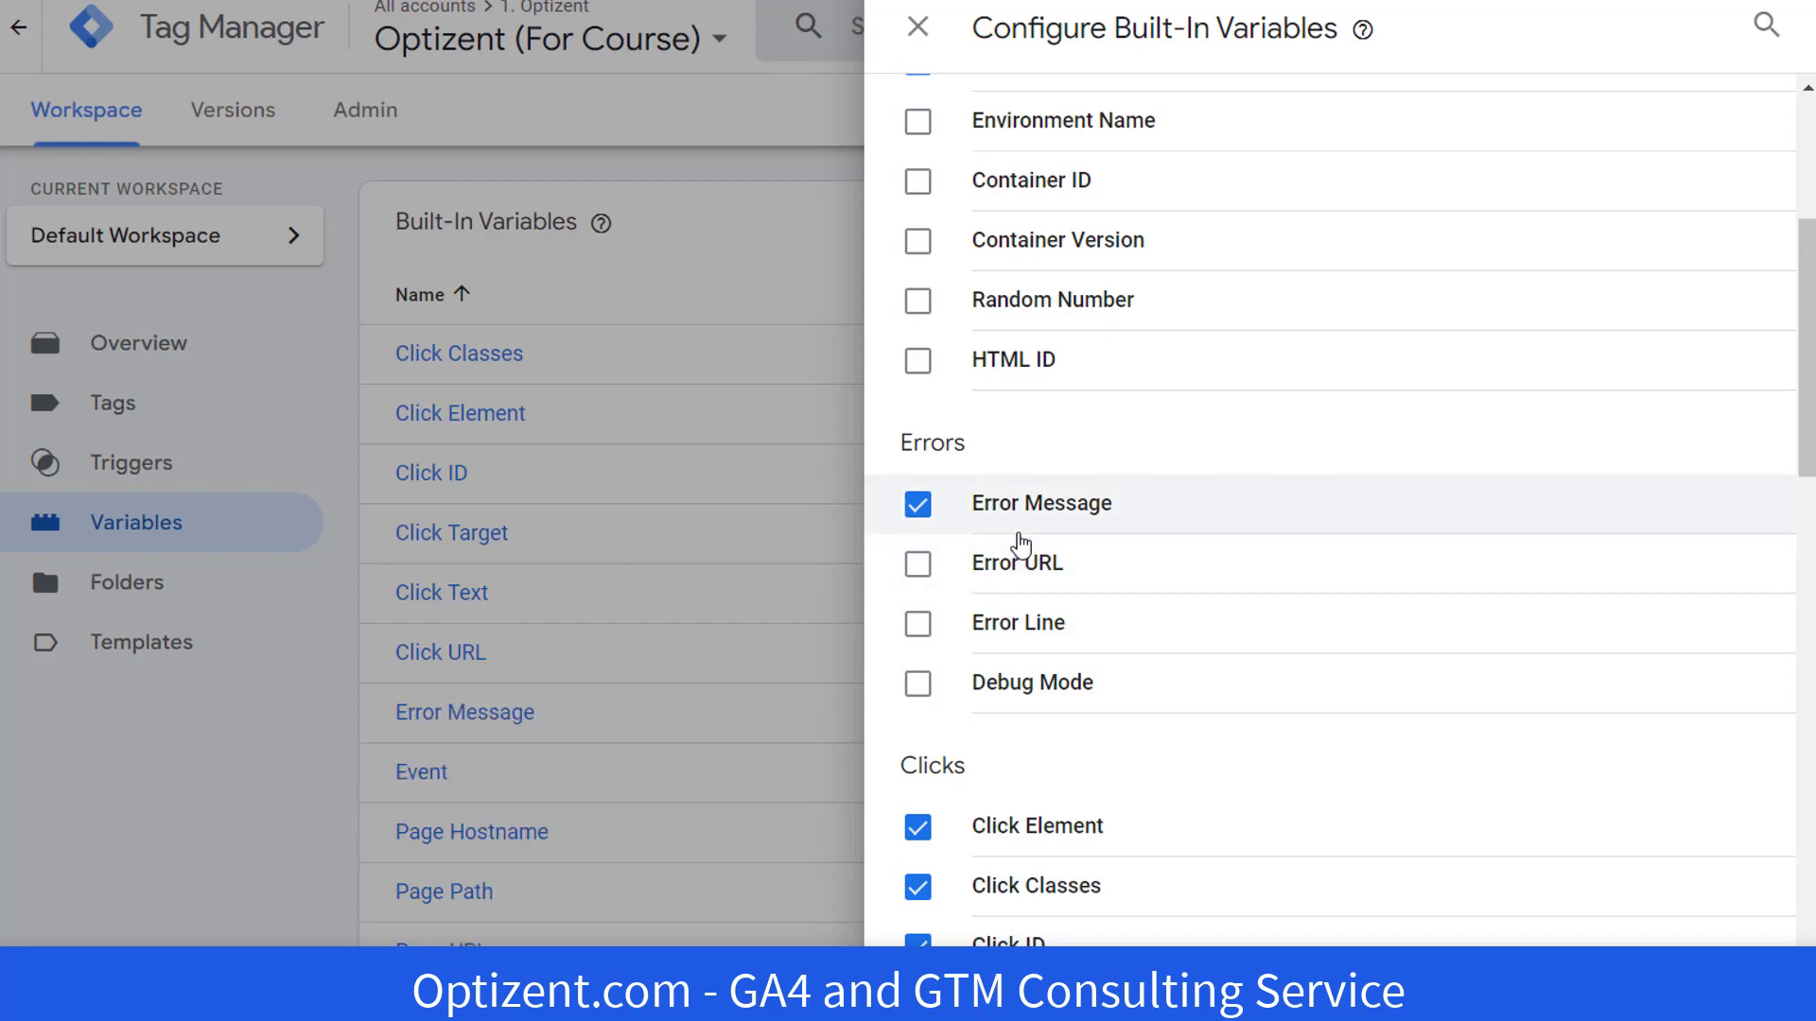
click(920, 575)
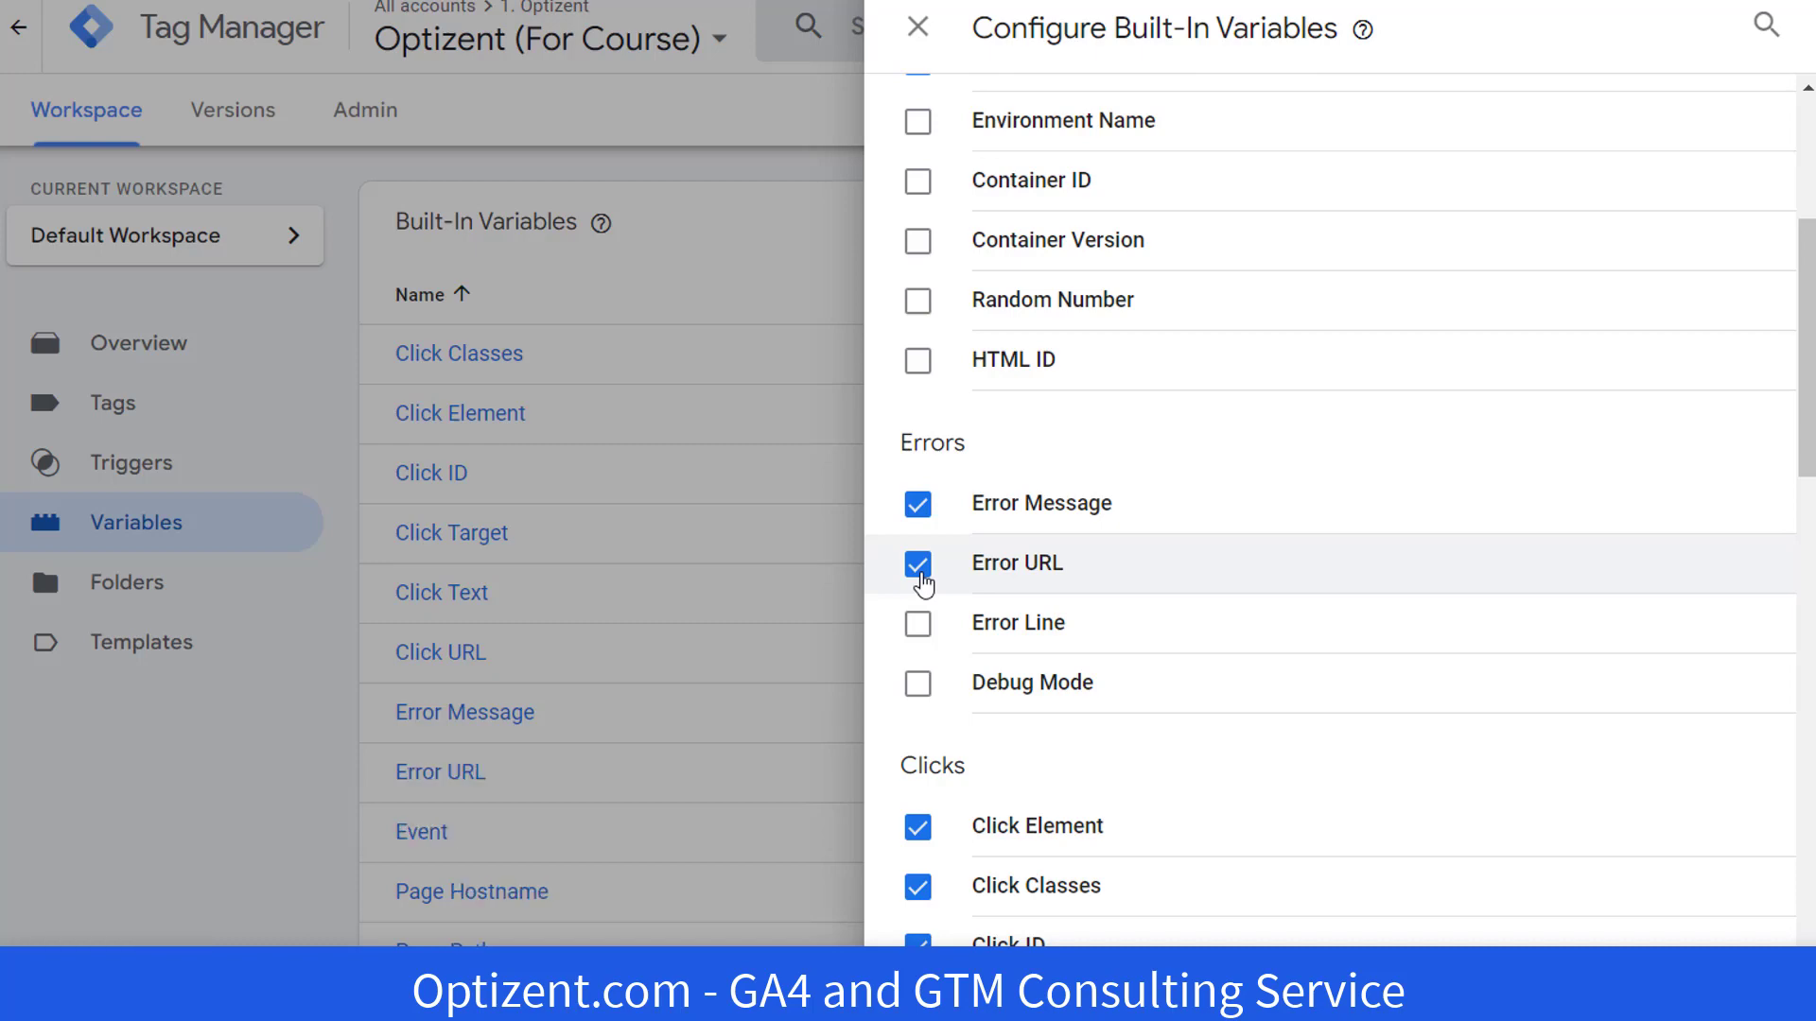
click(922, 629)
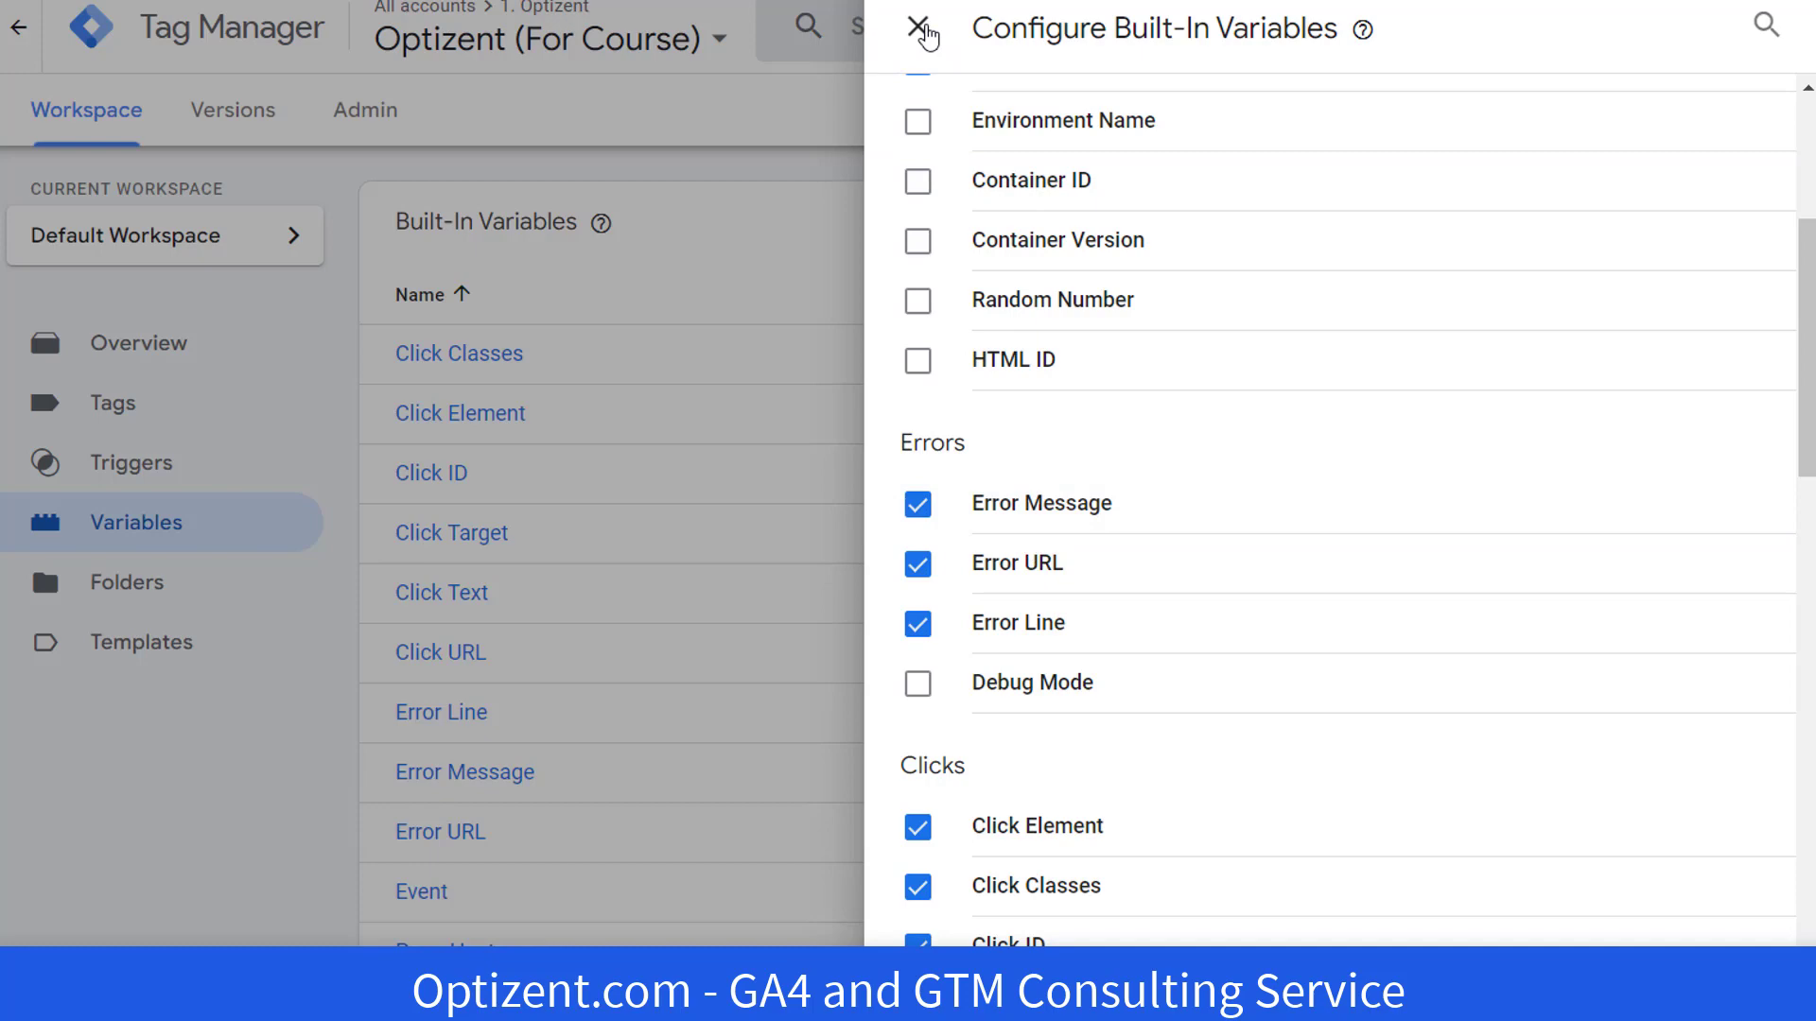
click(925, 34)
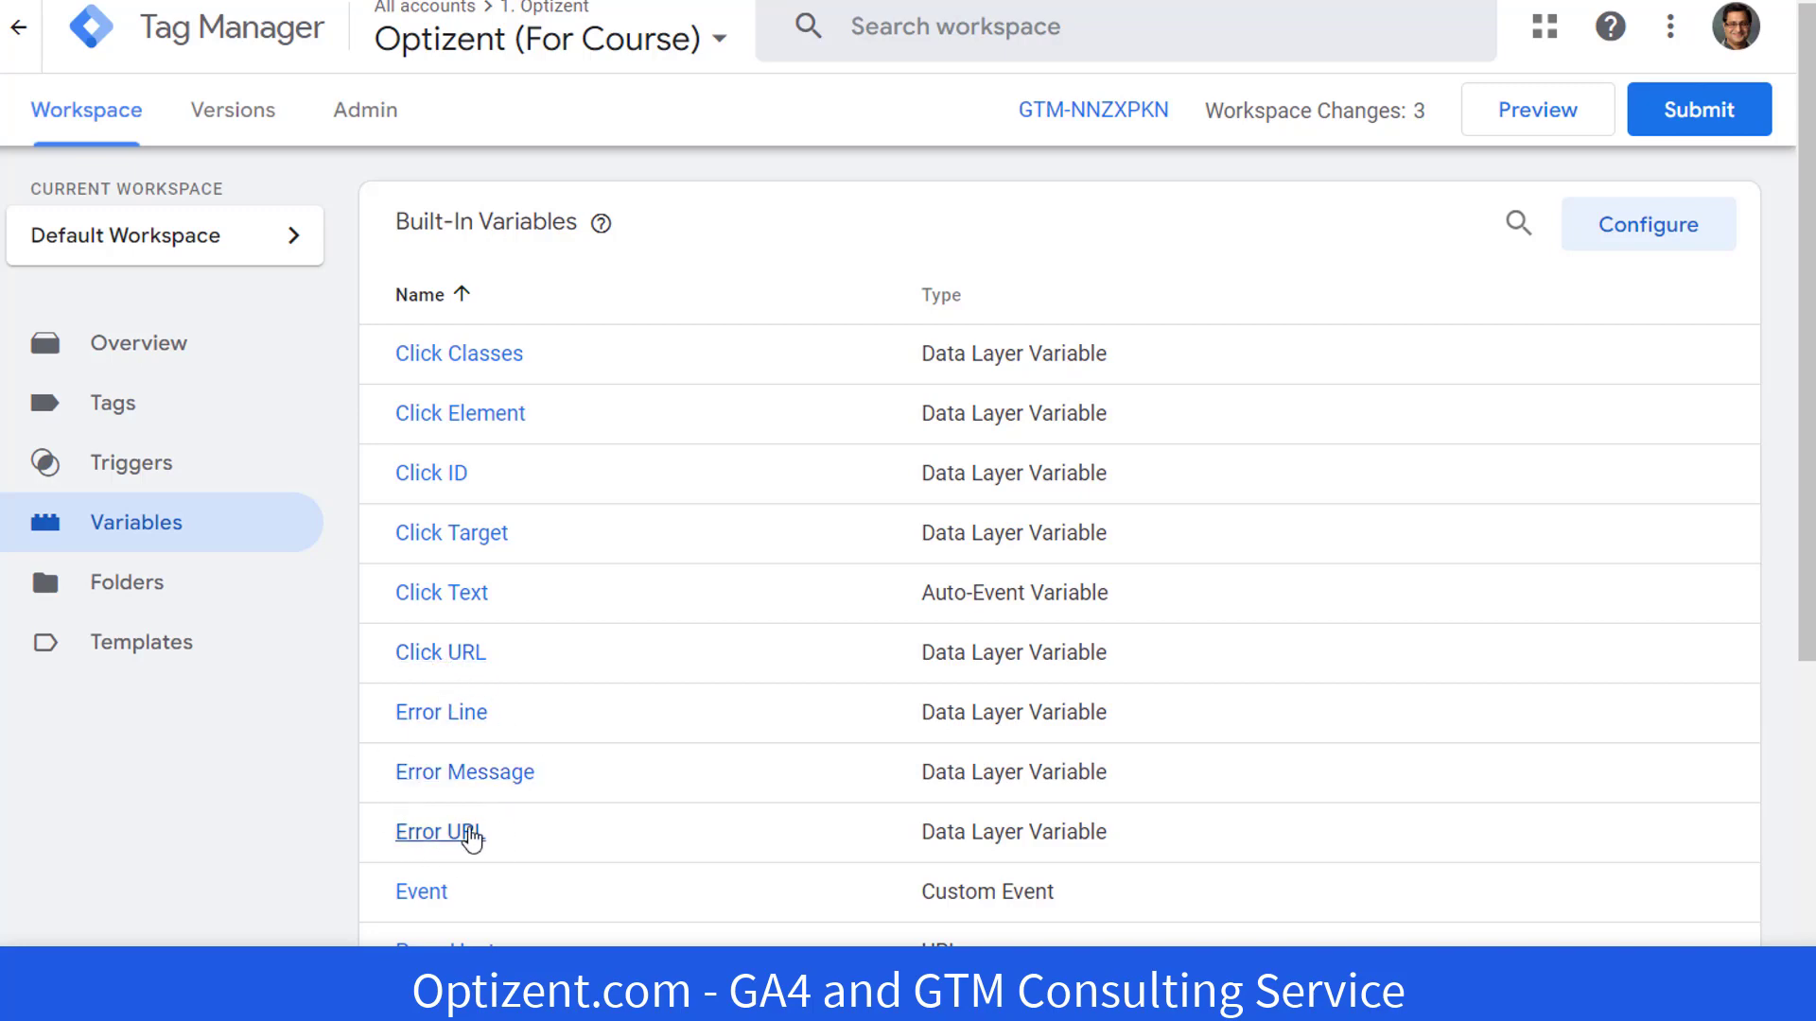
- Save a new JavaScript Error trigger named 'JS Error' covering All JavaScript Errors
click(160, 485)
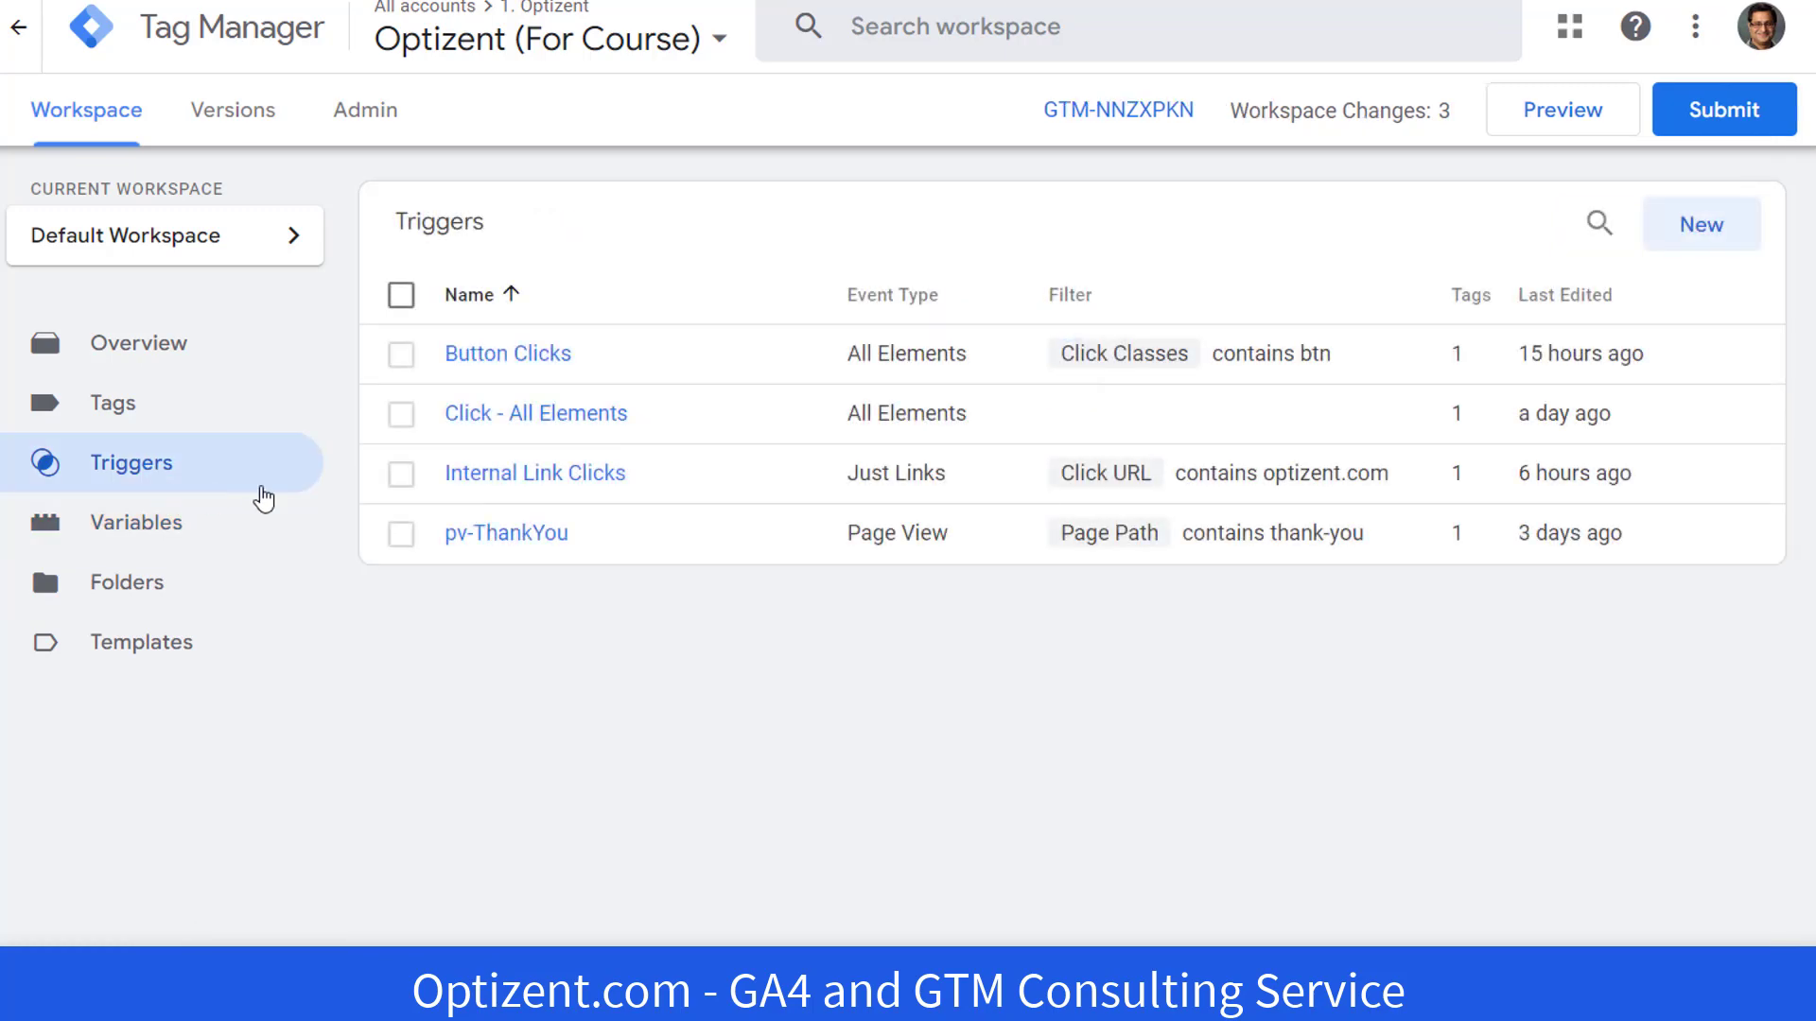
click(1703, 239)
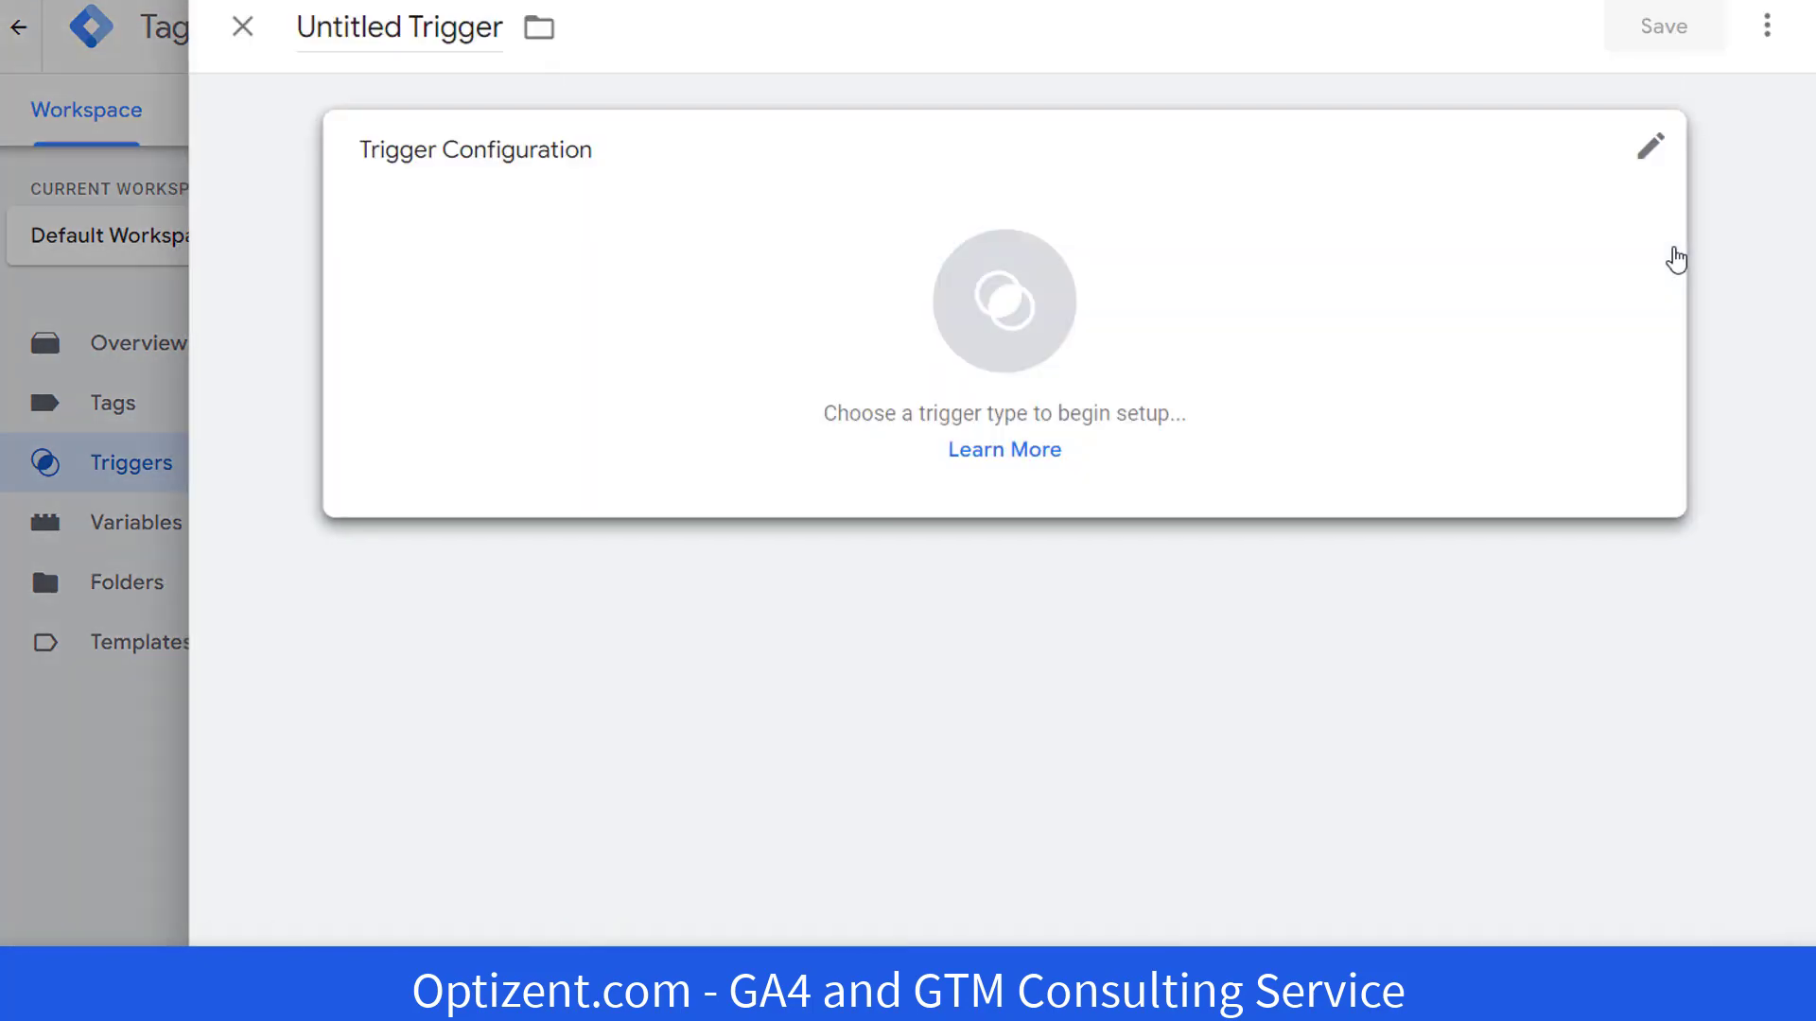
click(988, 305)
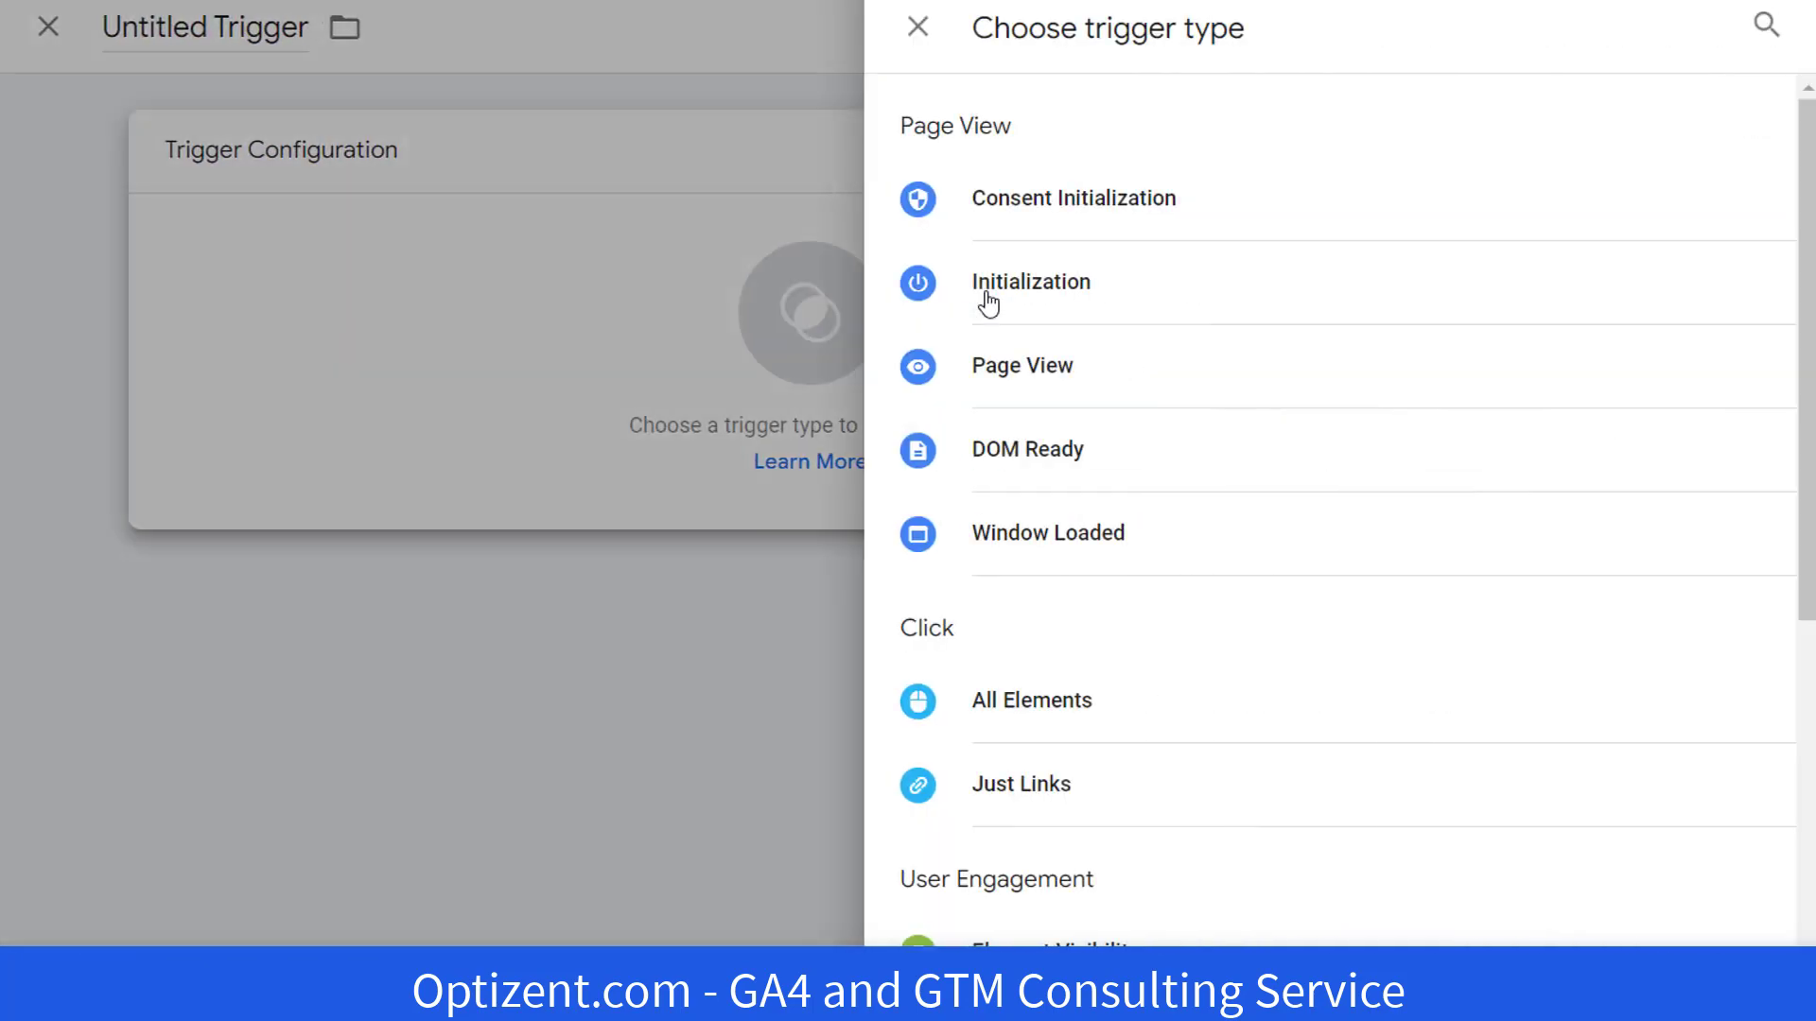
scroll(1272, 529, down, 8)
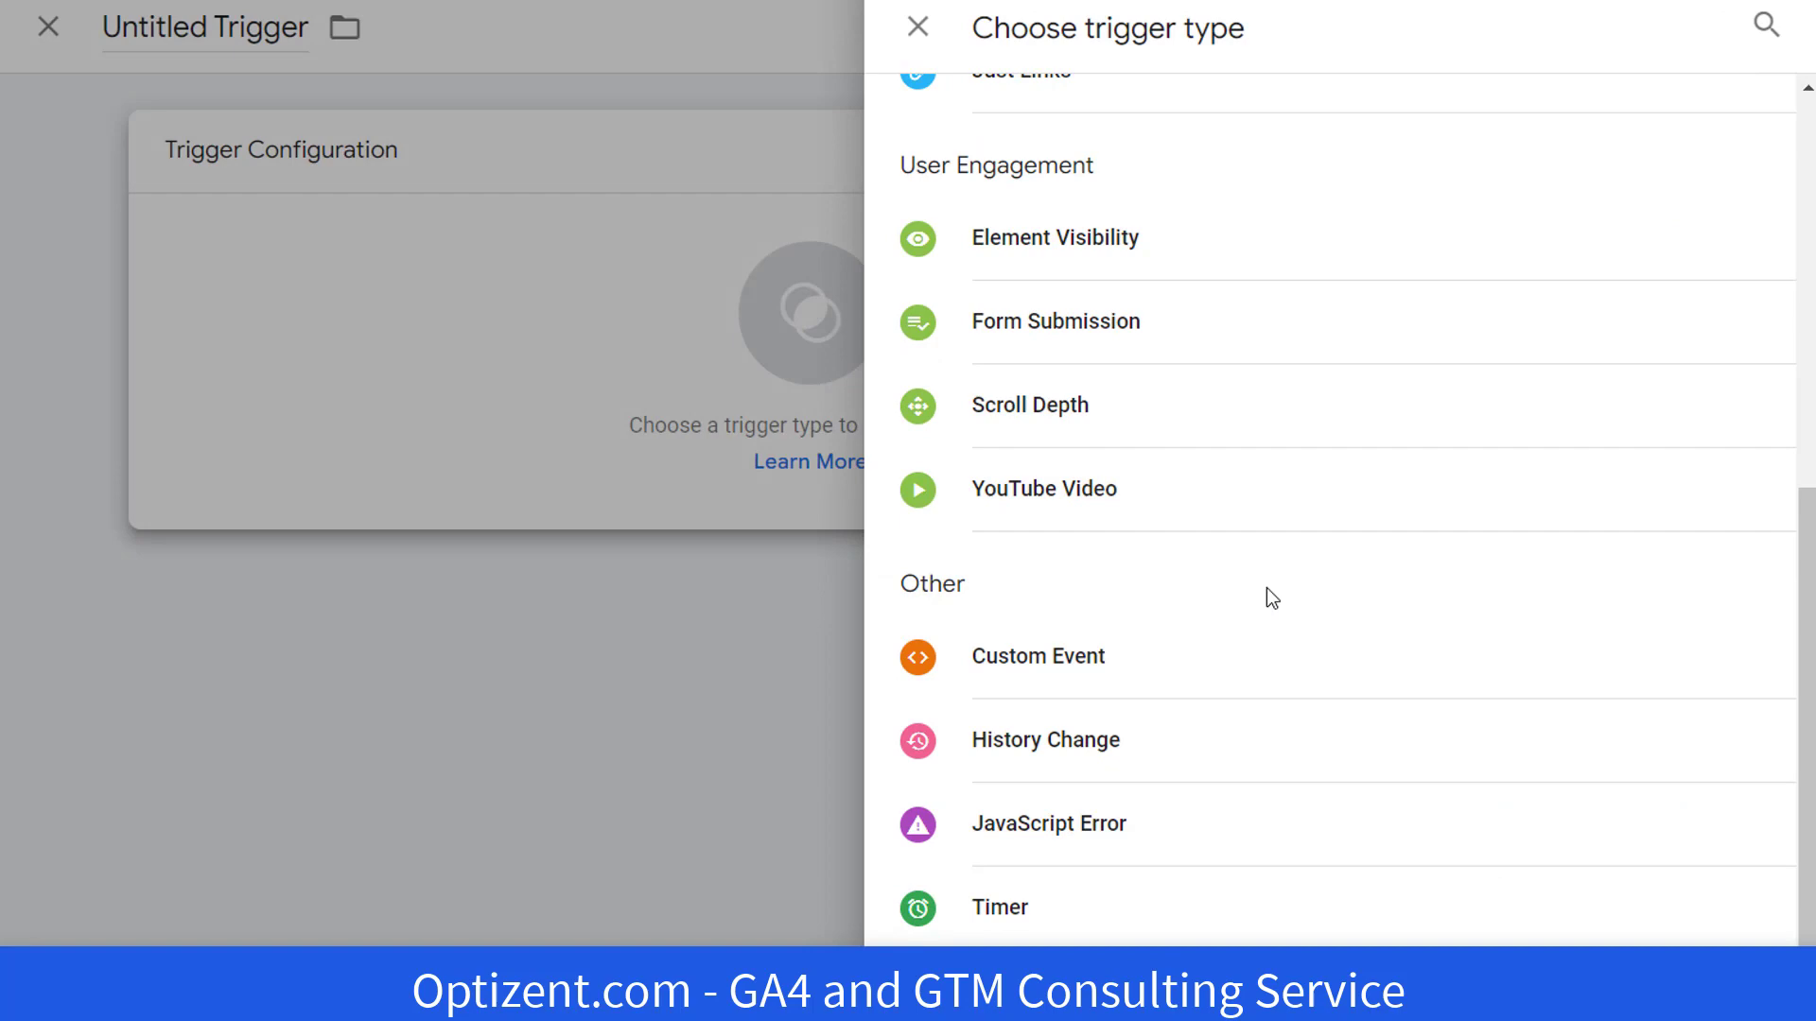
click(1039, 846)
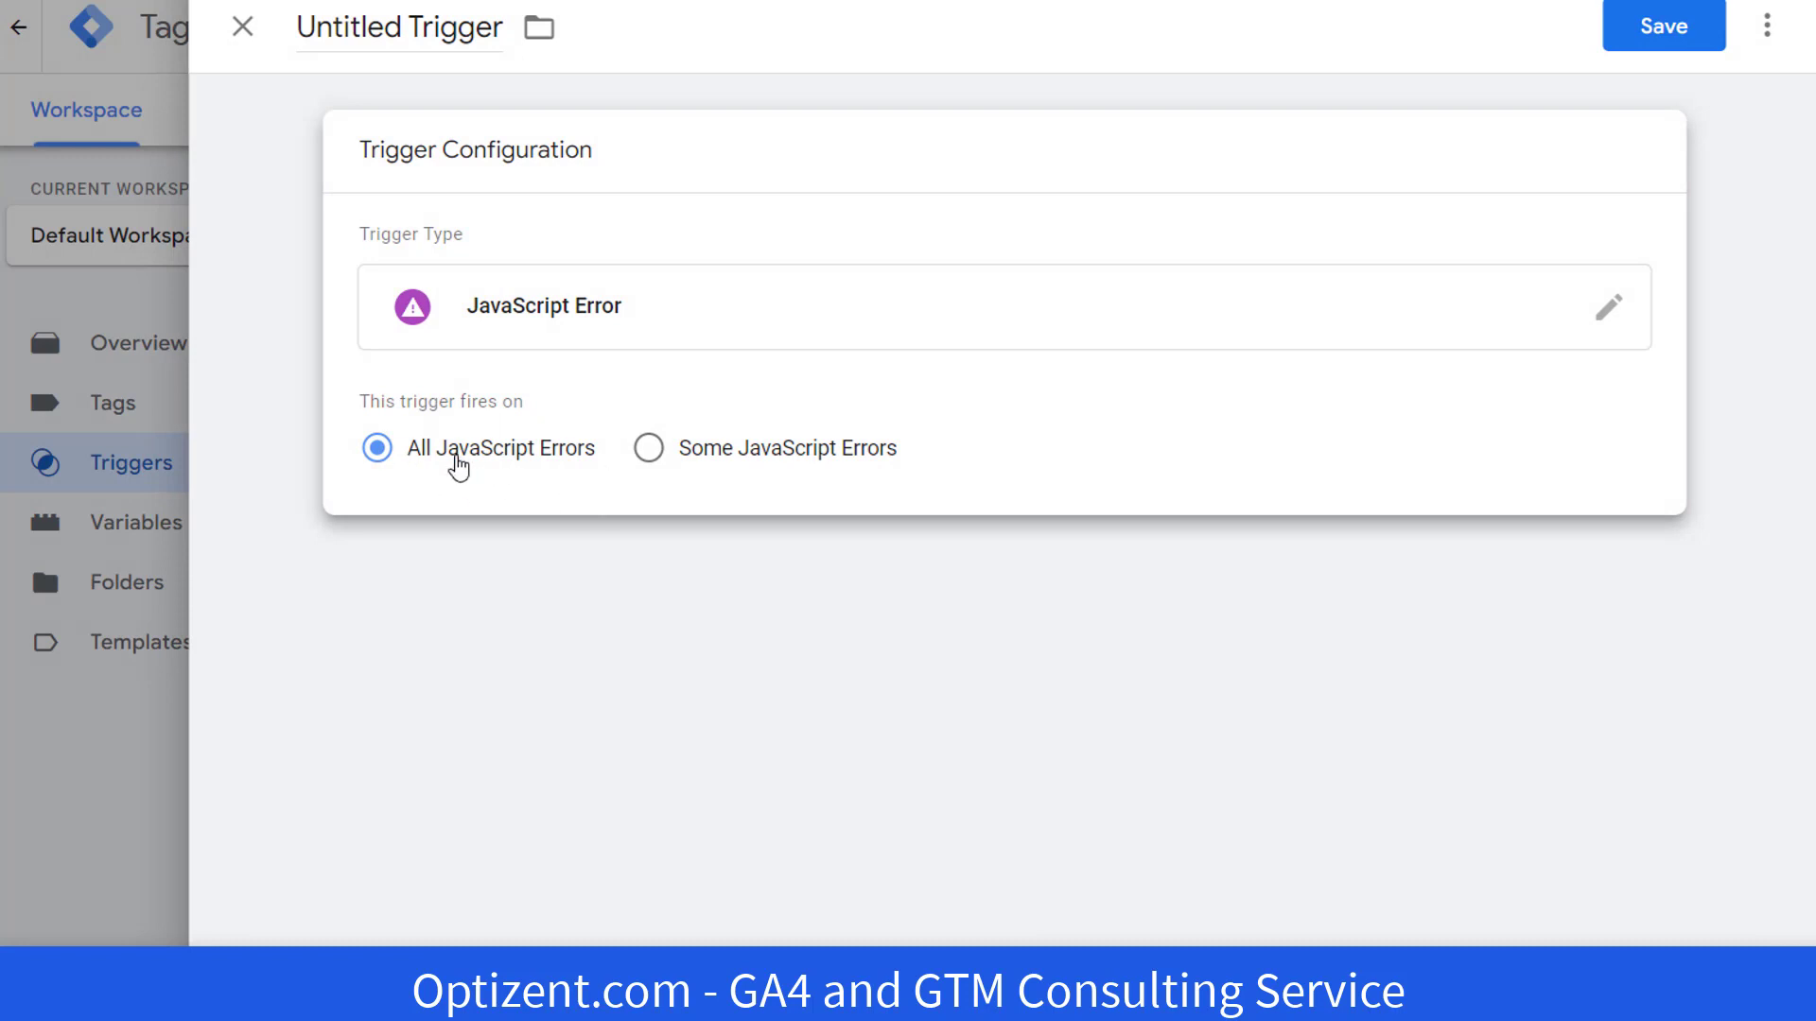
drag(301, 28, 503, 32)
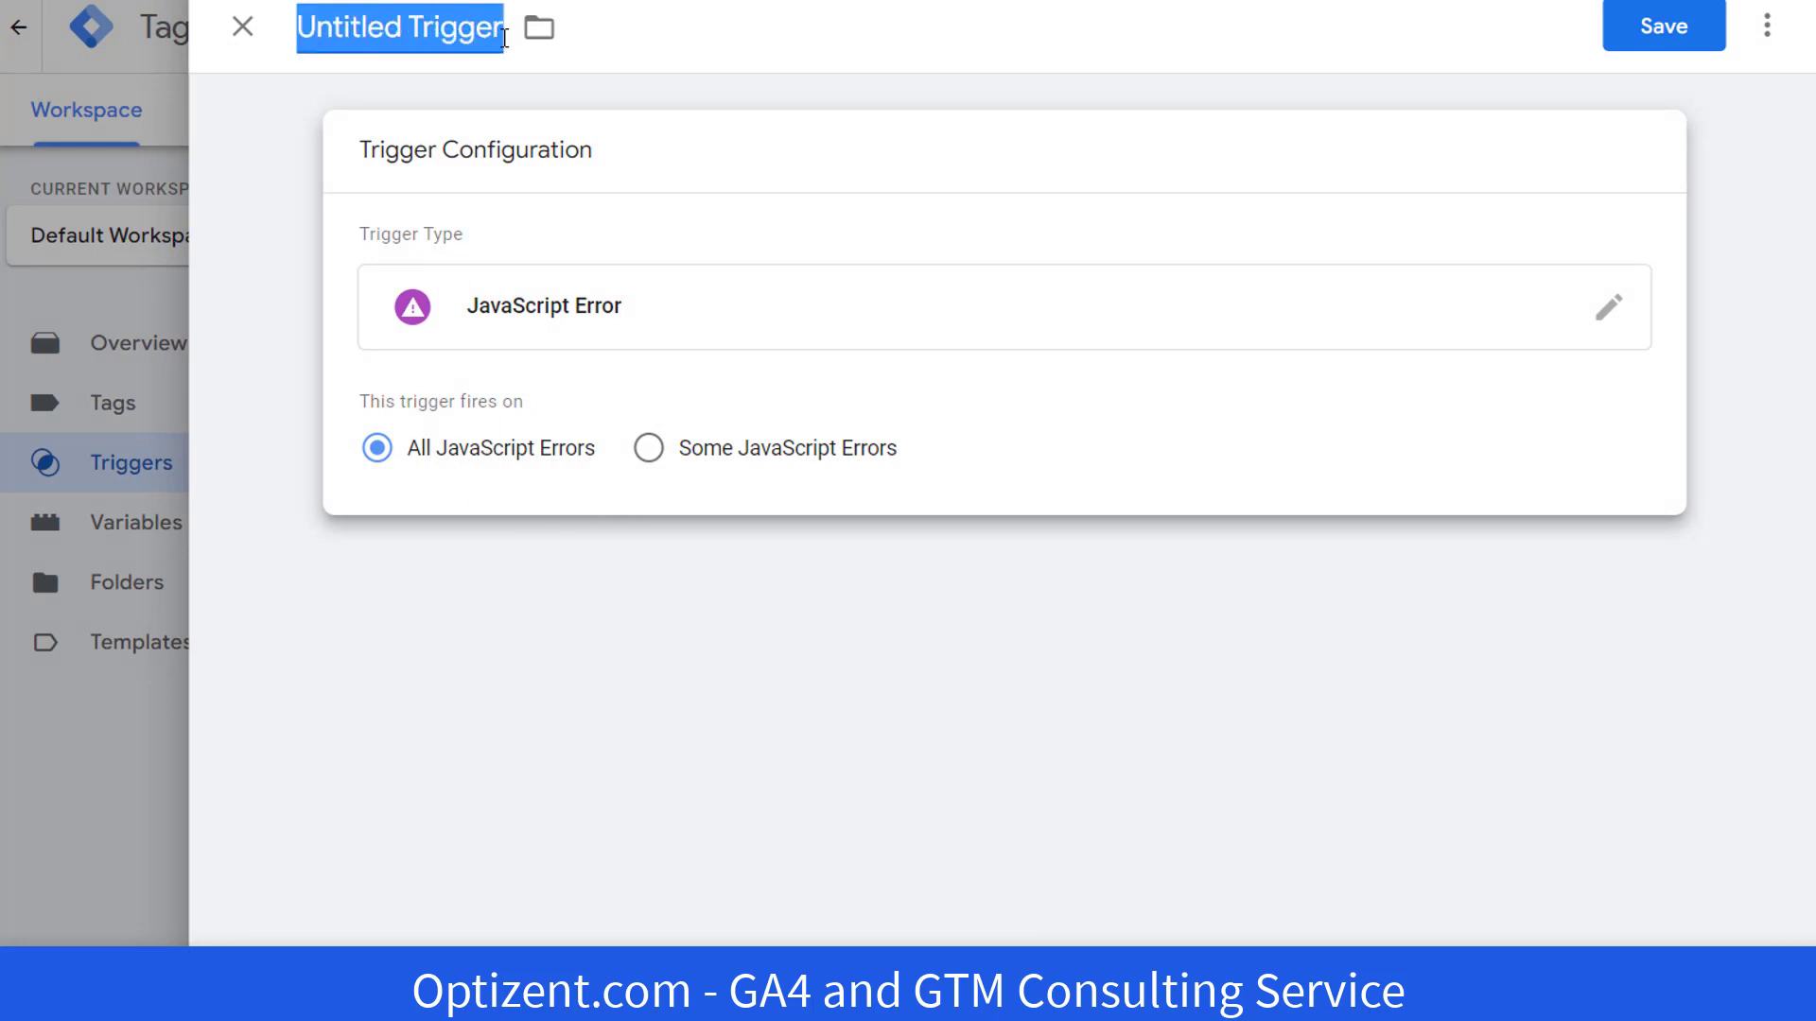
text(JS Error)
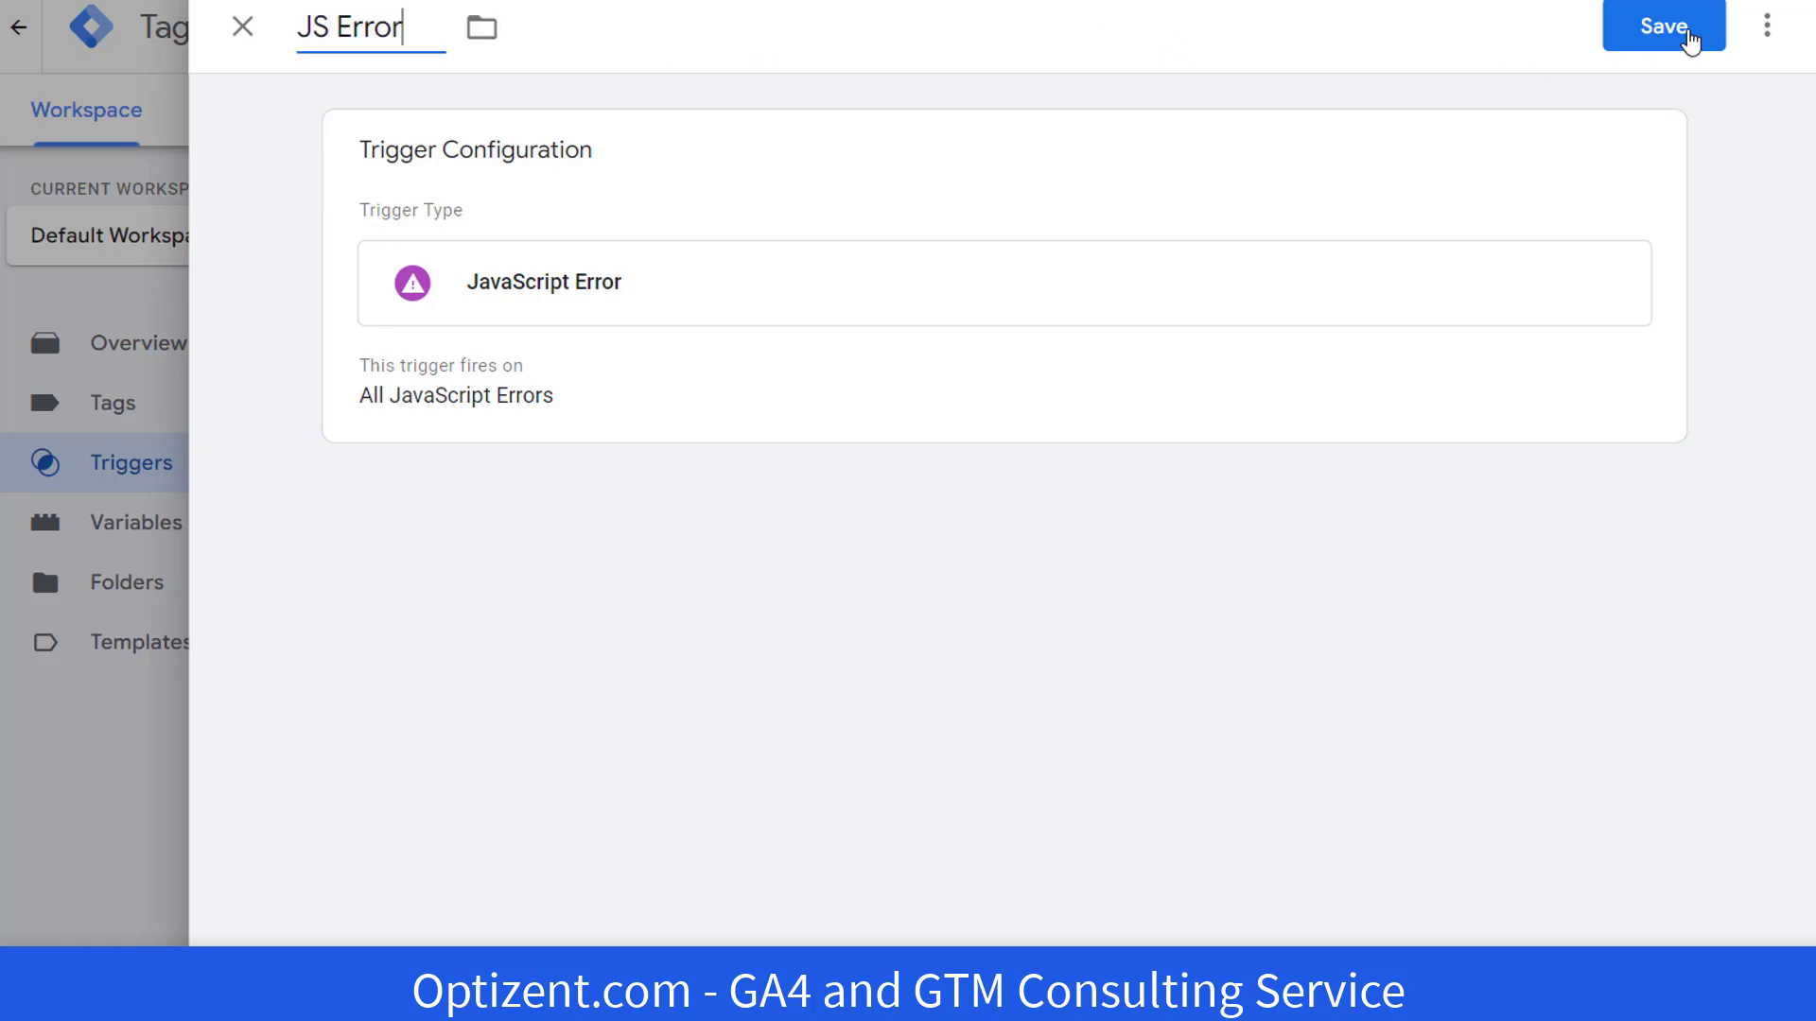
click(1691, 38)
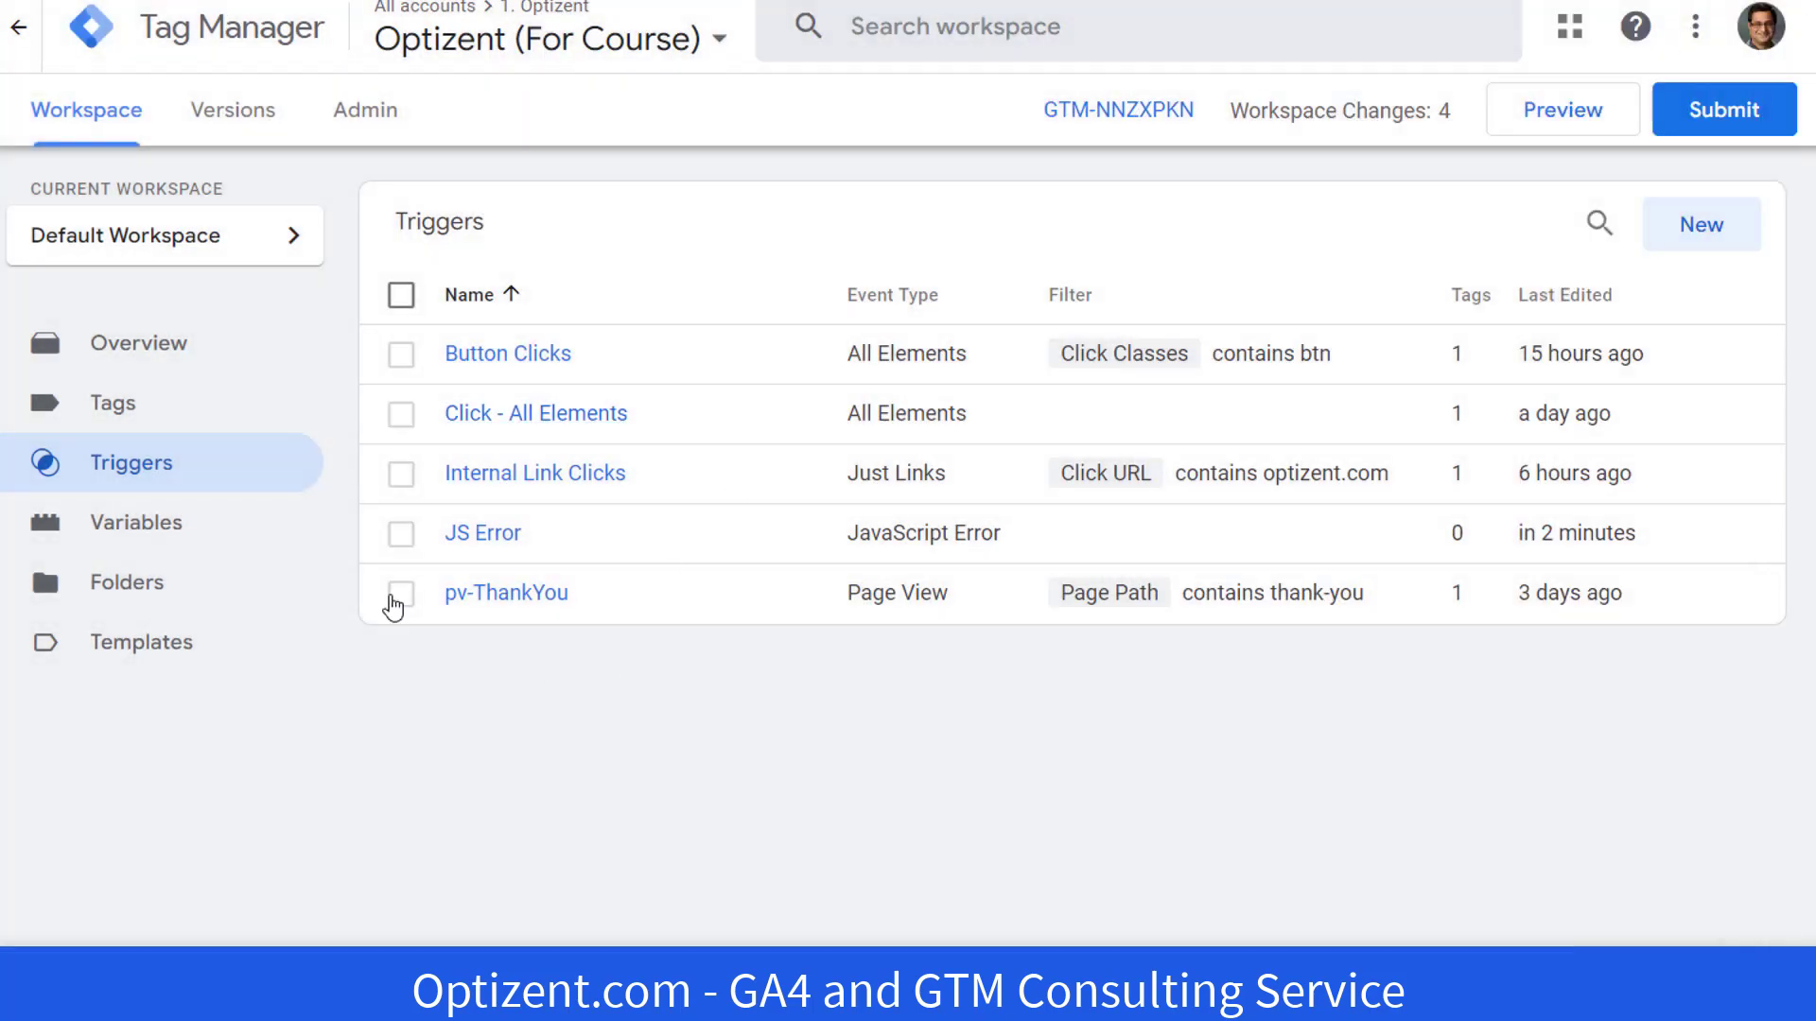
- Start a new GA4 Event tag using GA4ConfigTag with event name 'js_error'
click(113, 426)
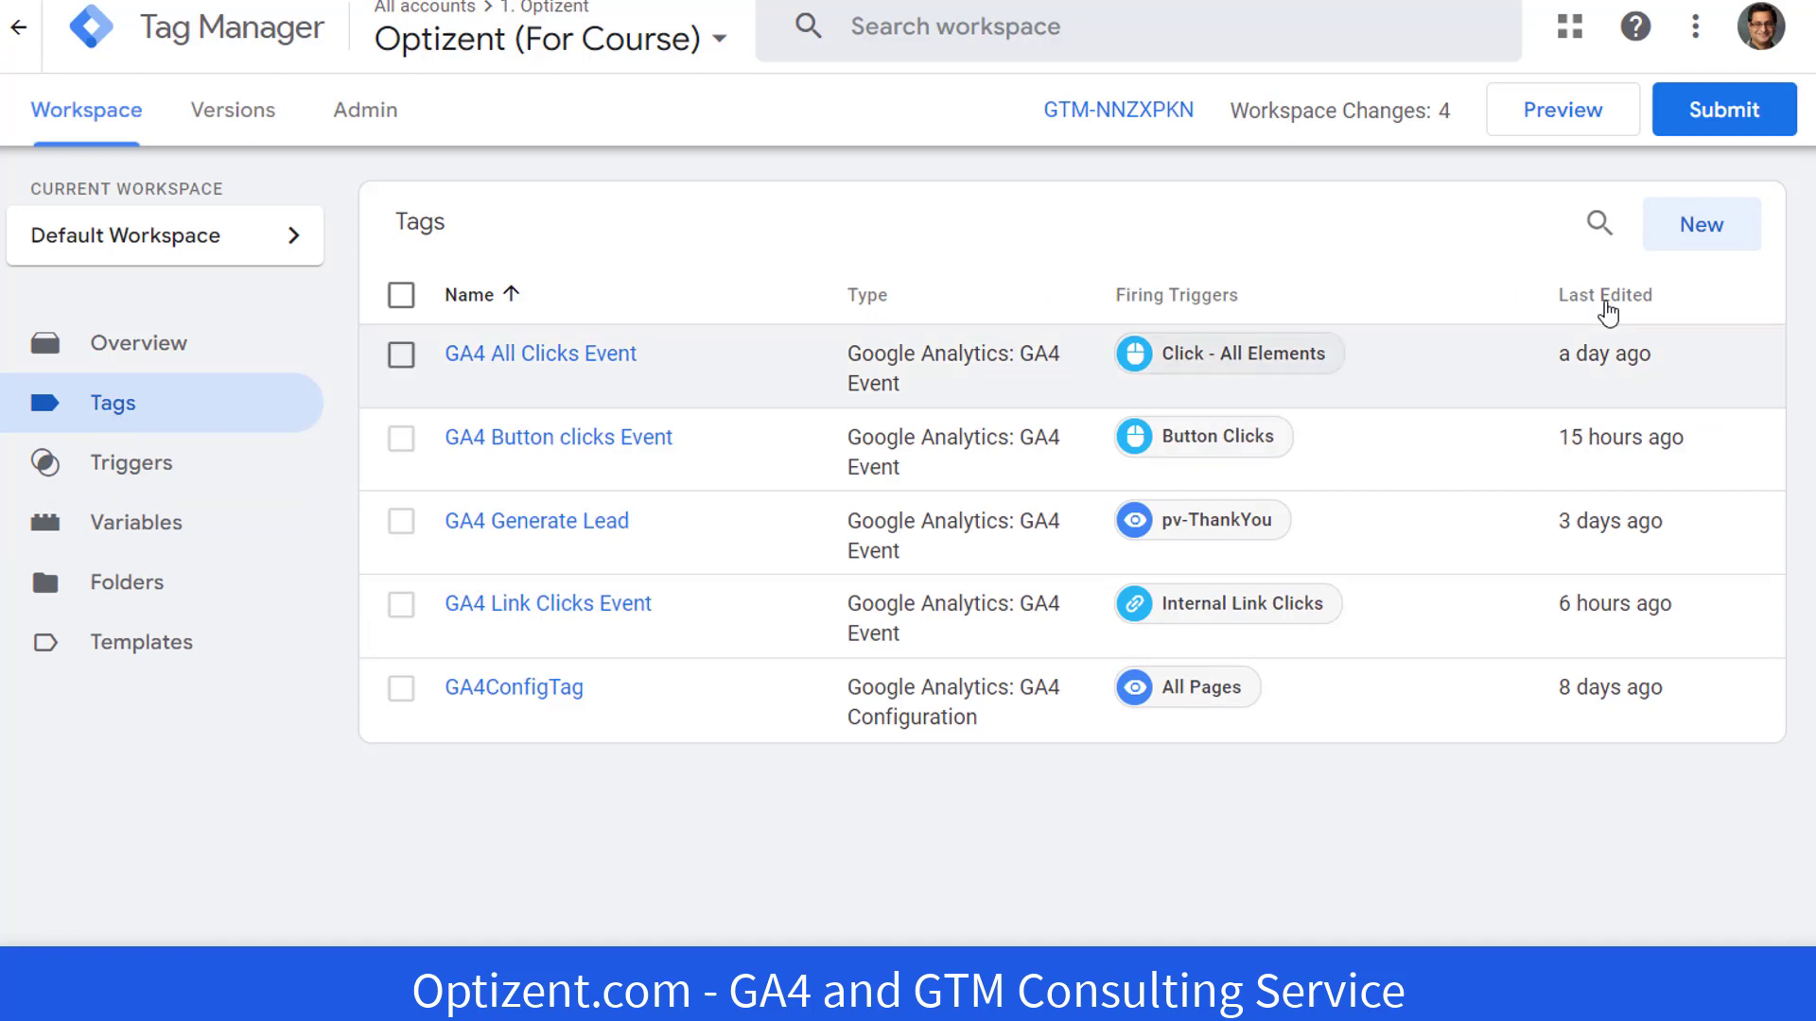
click(1698, 232)
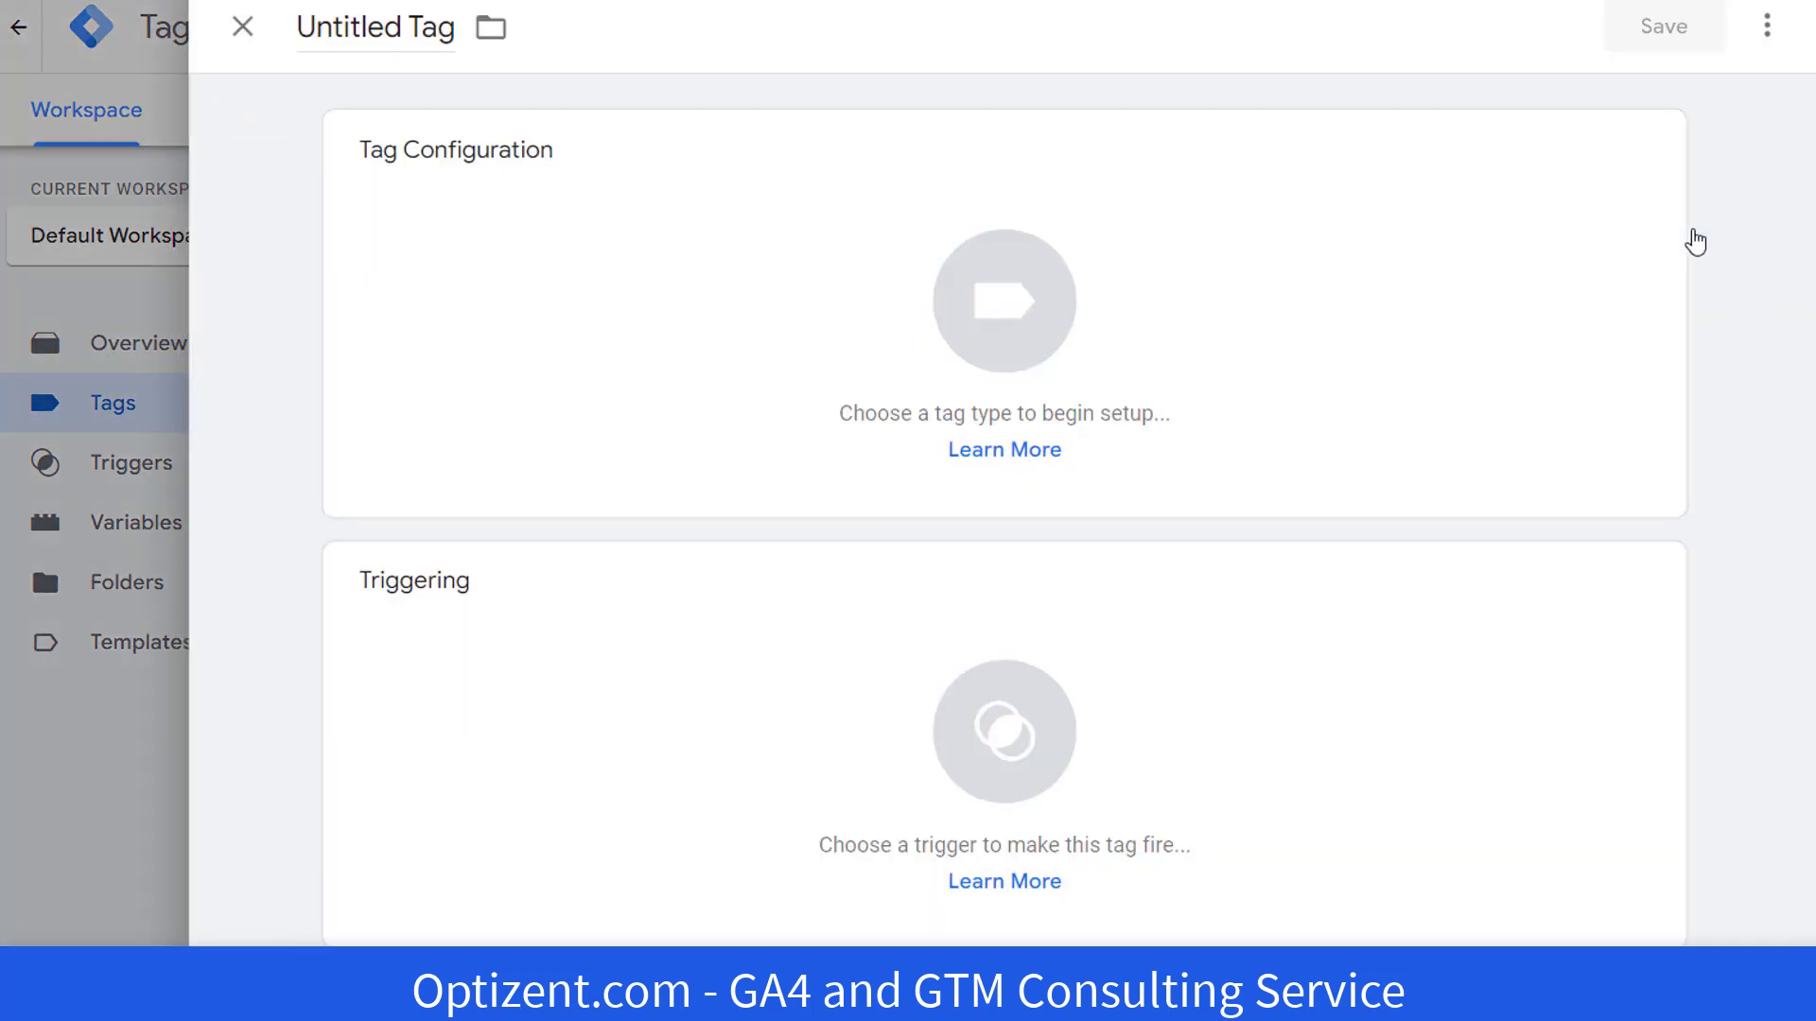
click(1021, 301)
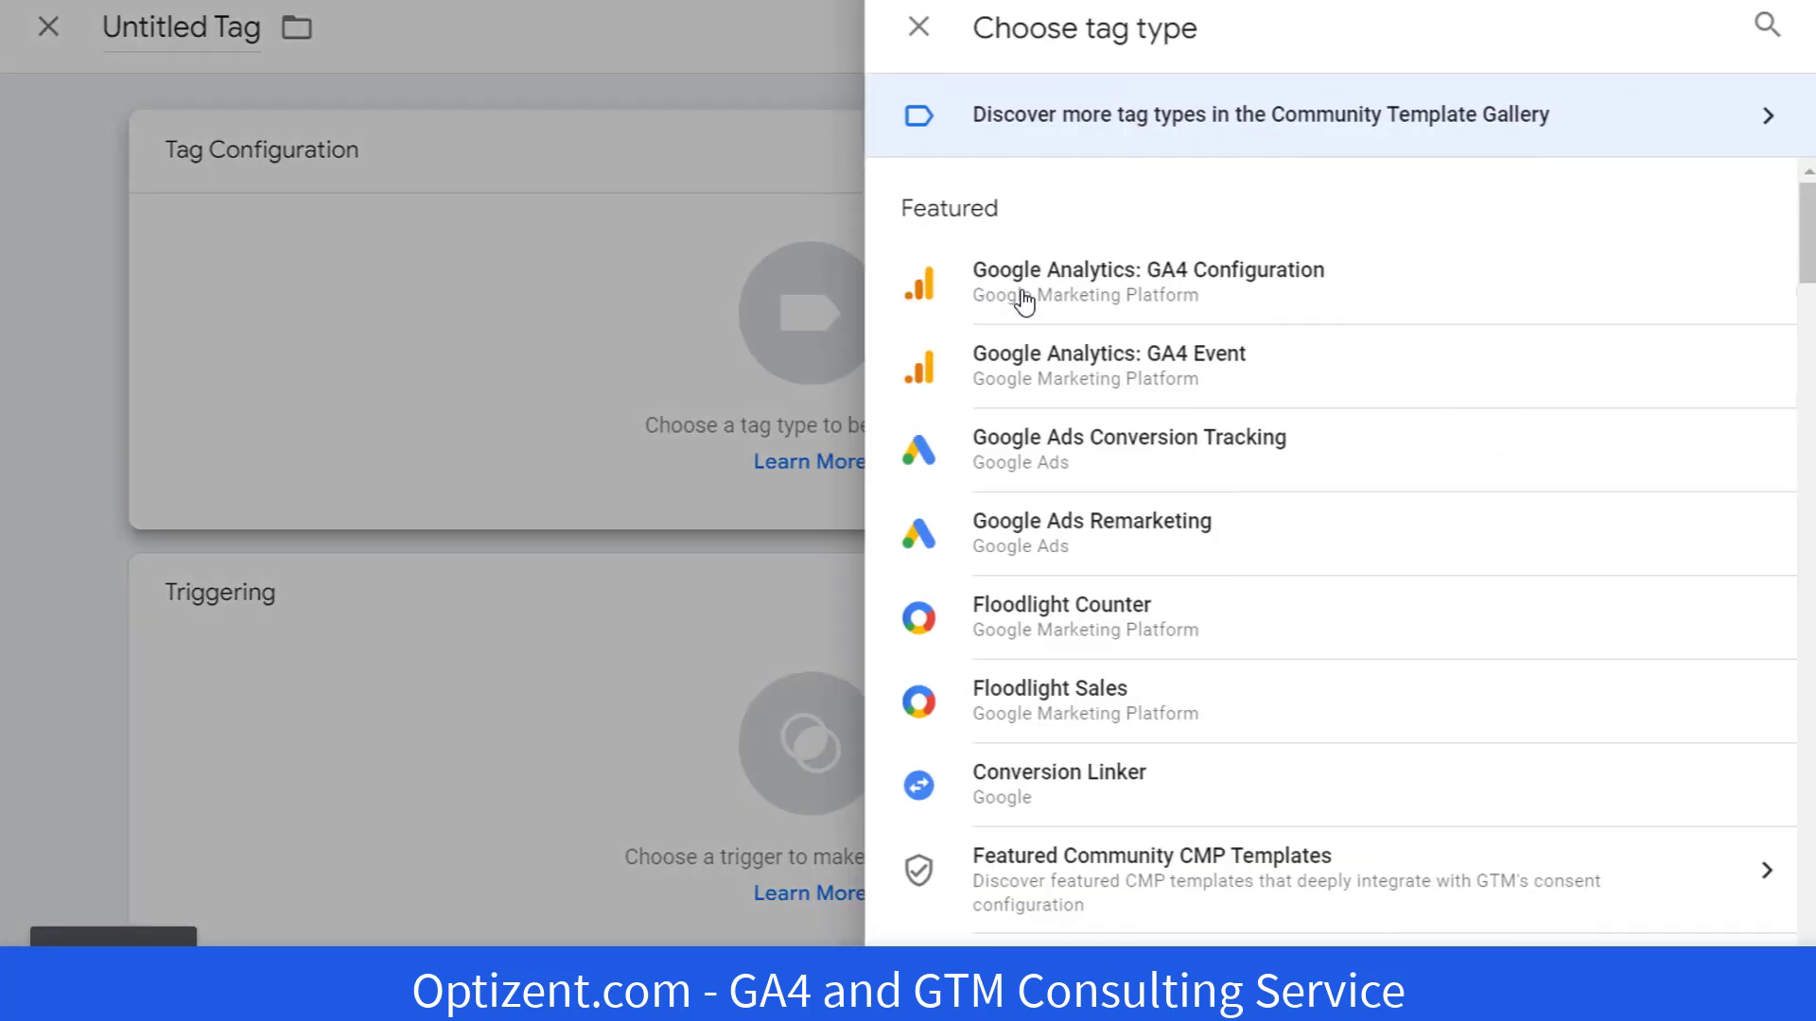
click(1055, 391)
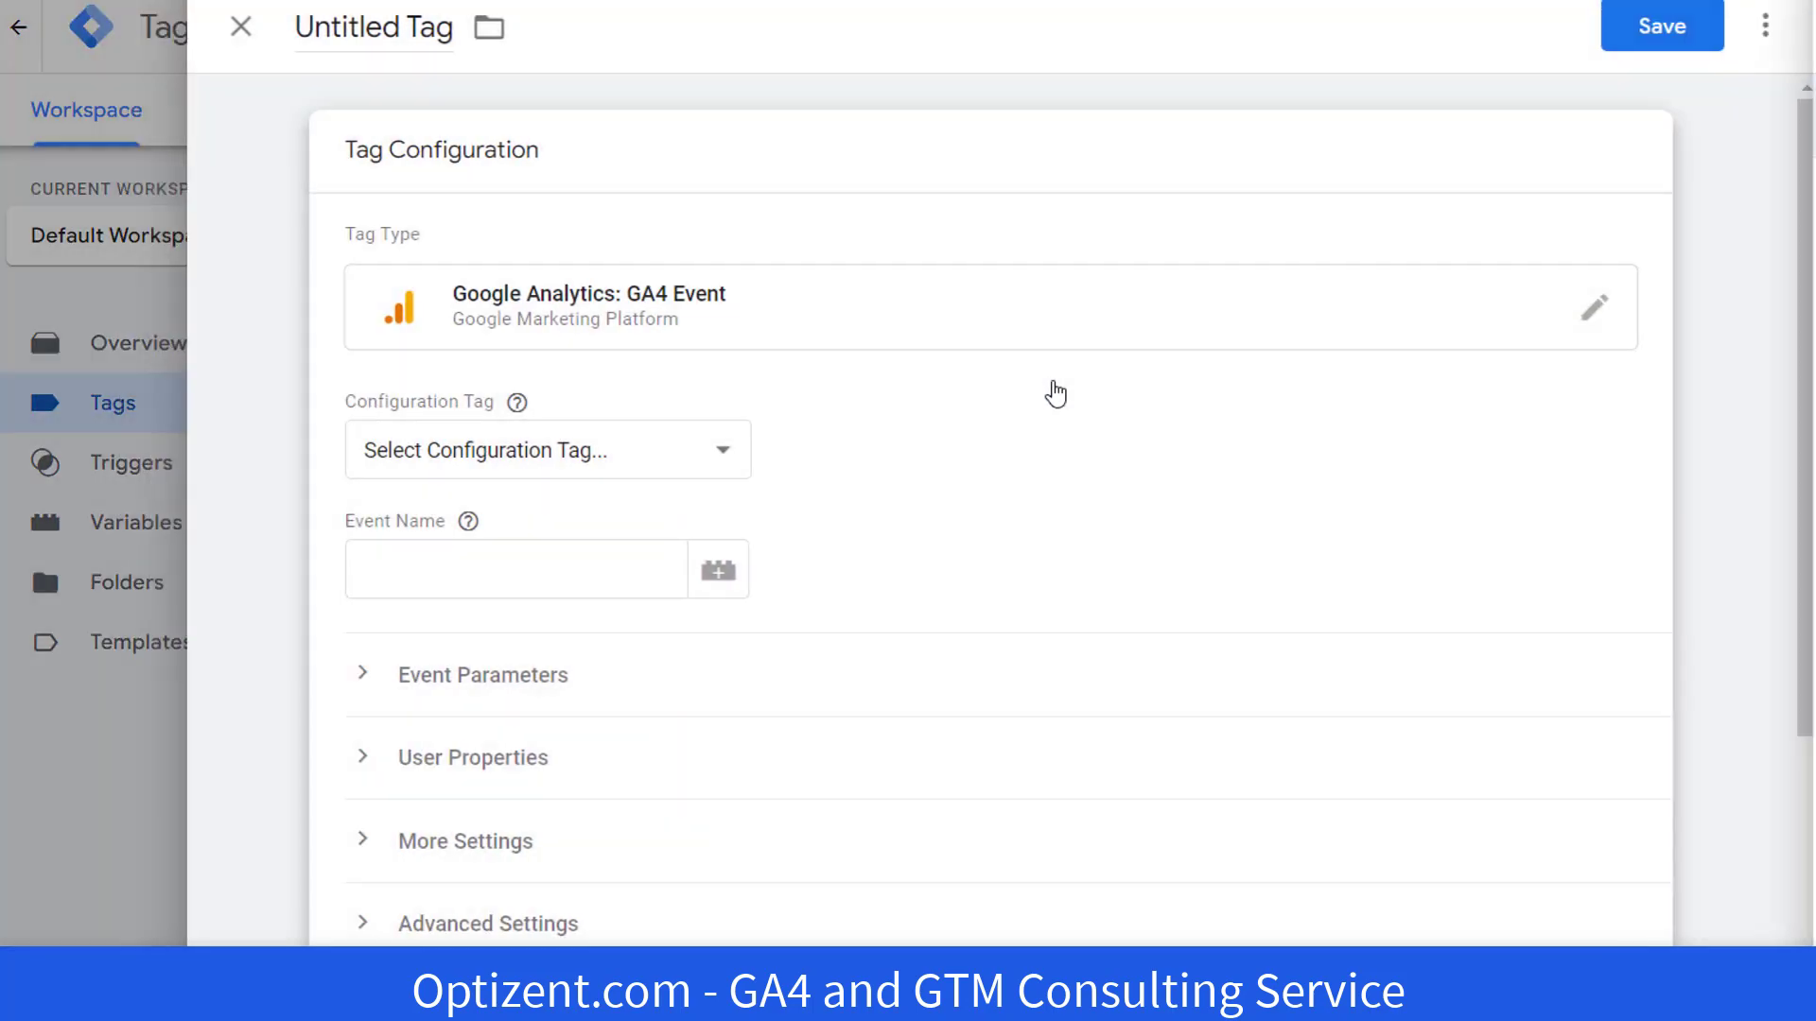
click(632, 461)
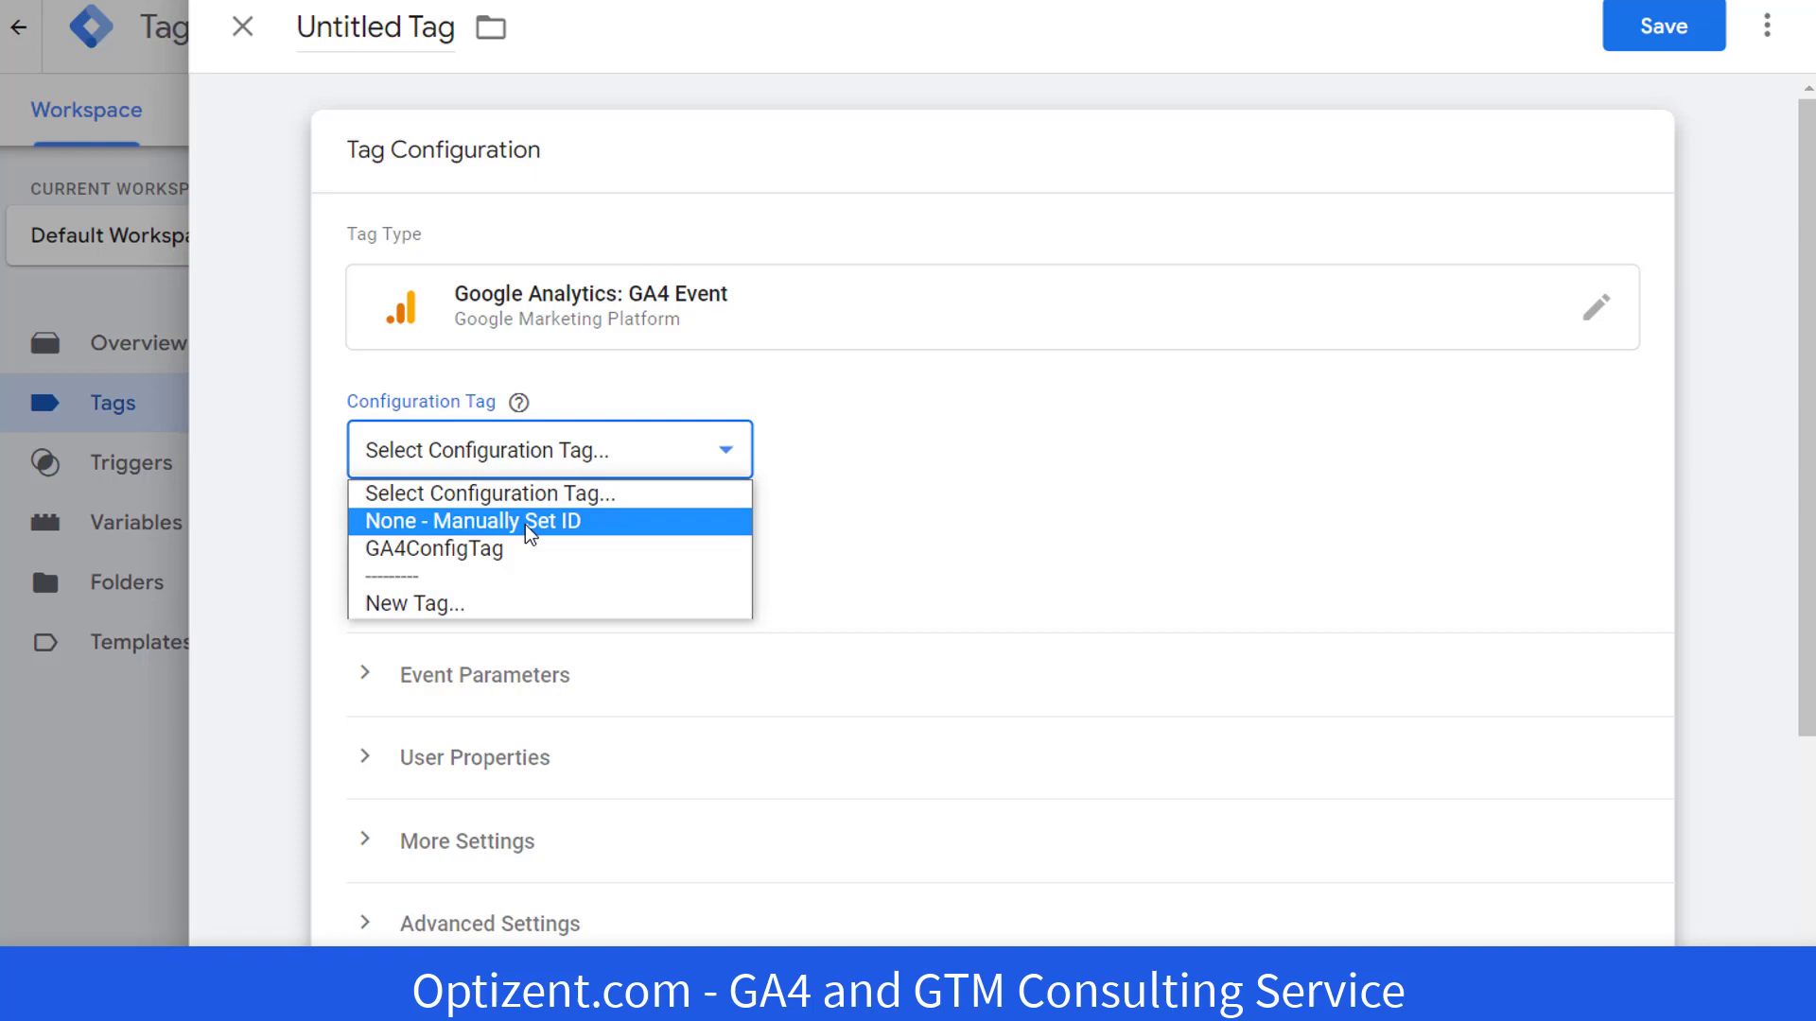
click(512, 557)
click(407, 578)
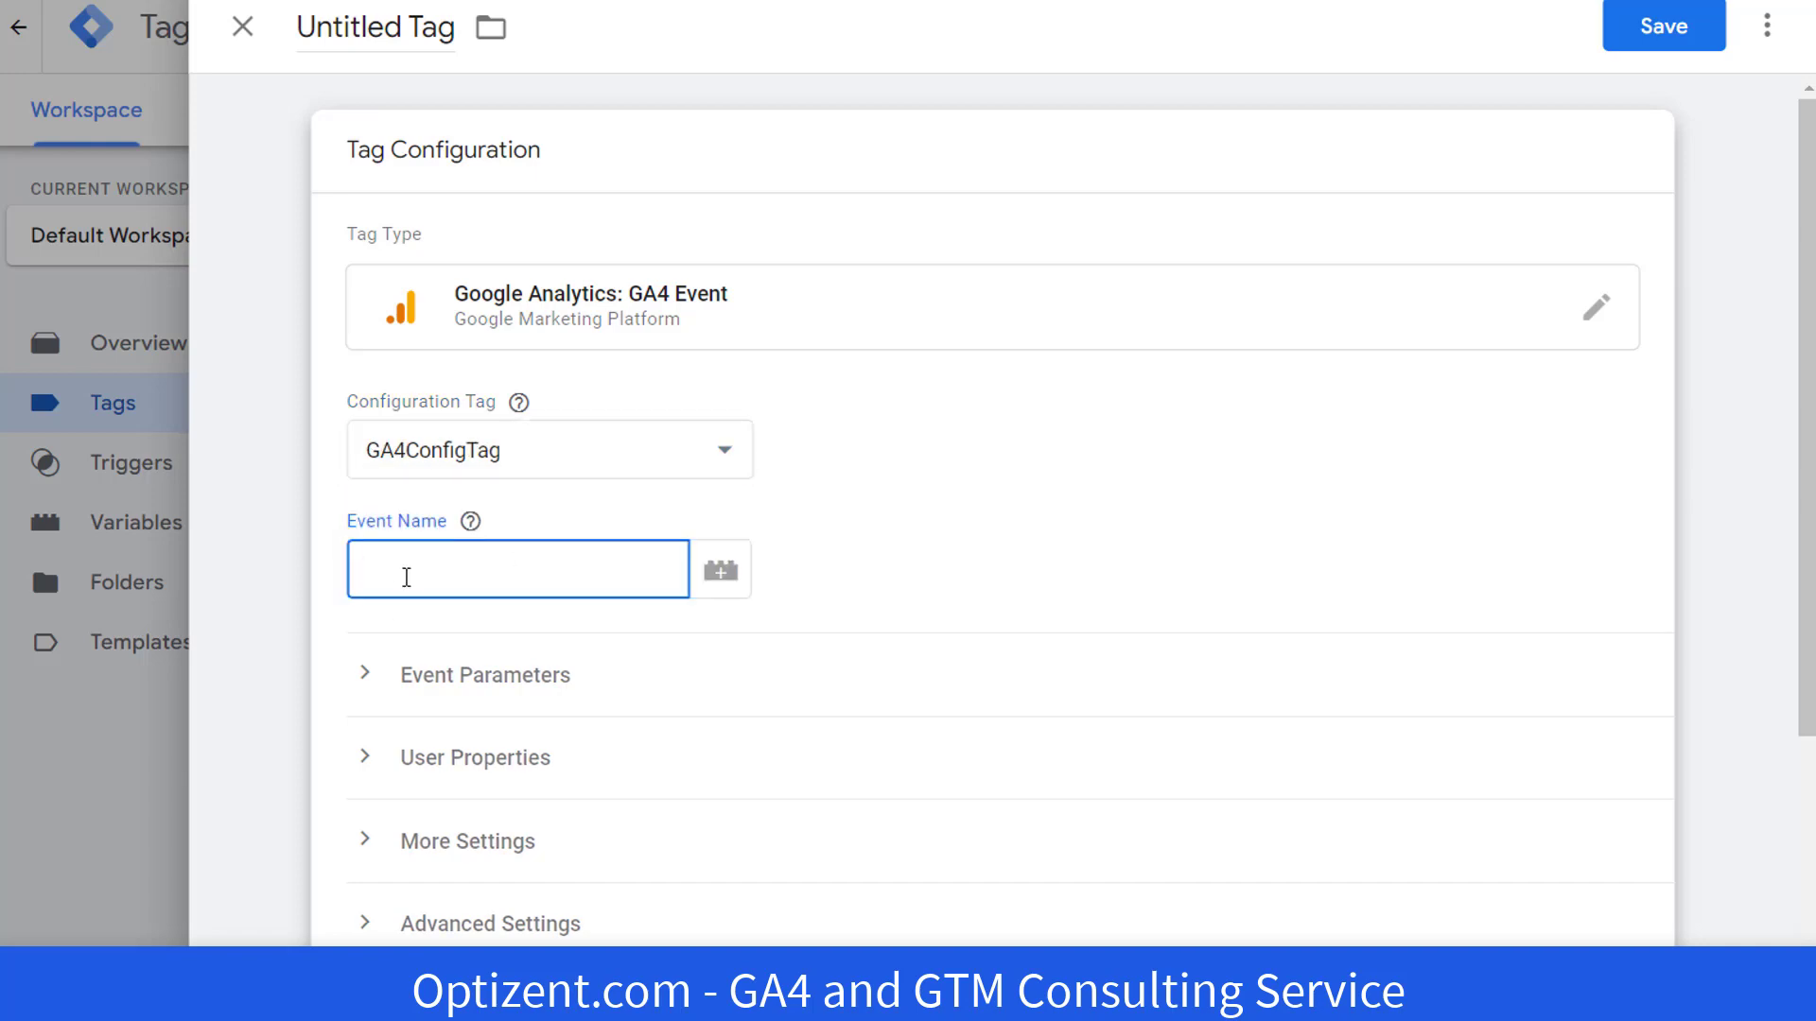
text(js_error)
- Add three event parameters named error_msg, error_line and error_url
click(479, 685)
click(464, 771)
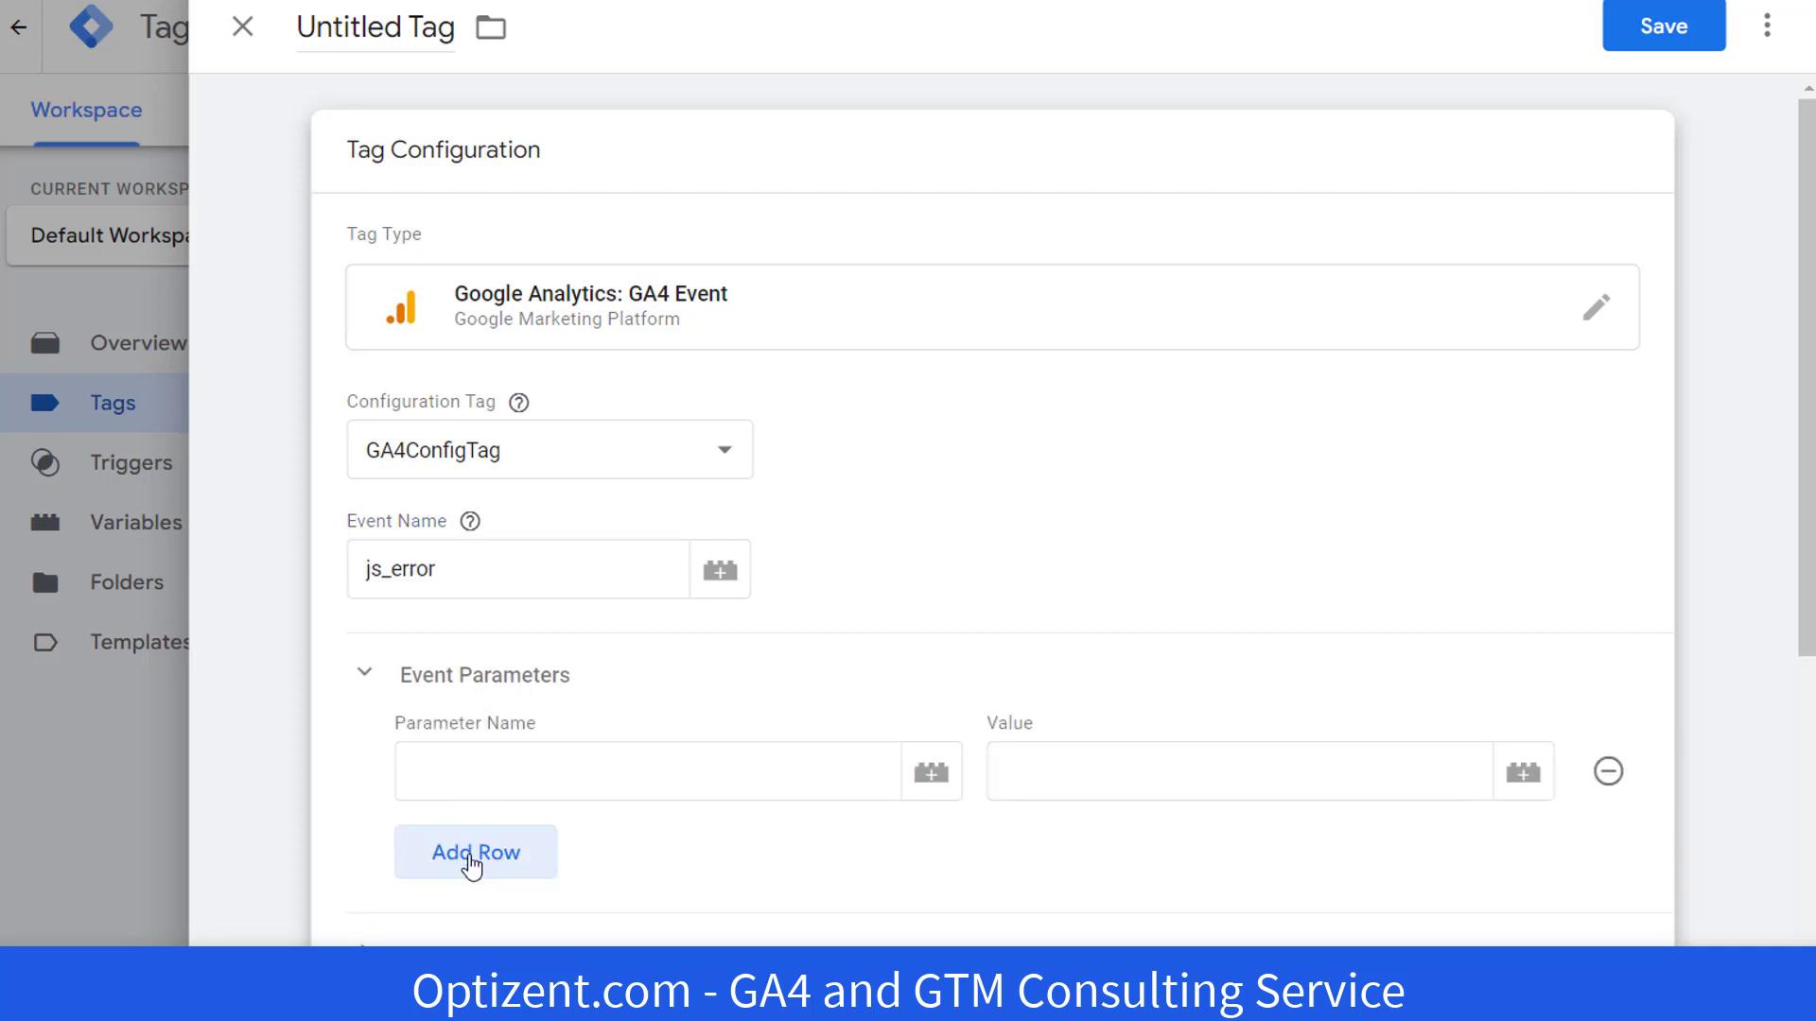
click(476, 853)
click(478, 924)
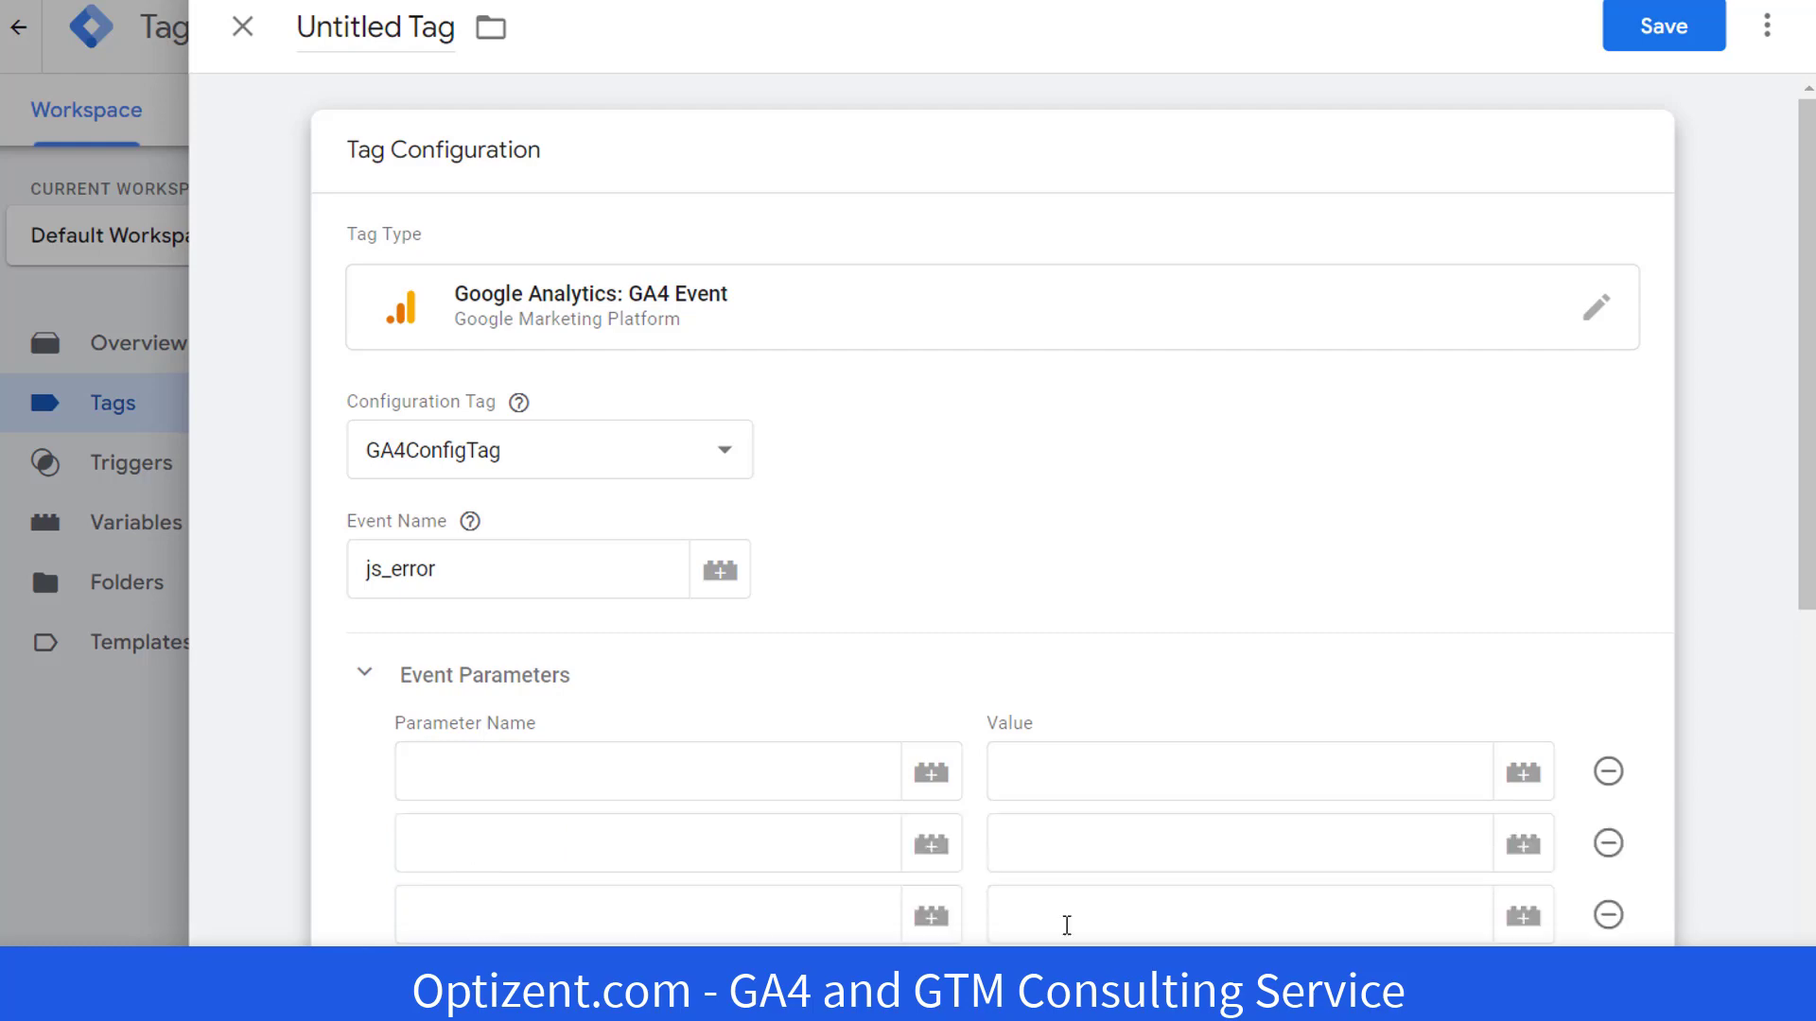
click(485, 765)
text(err)
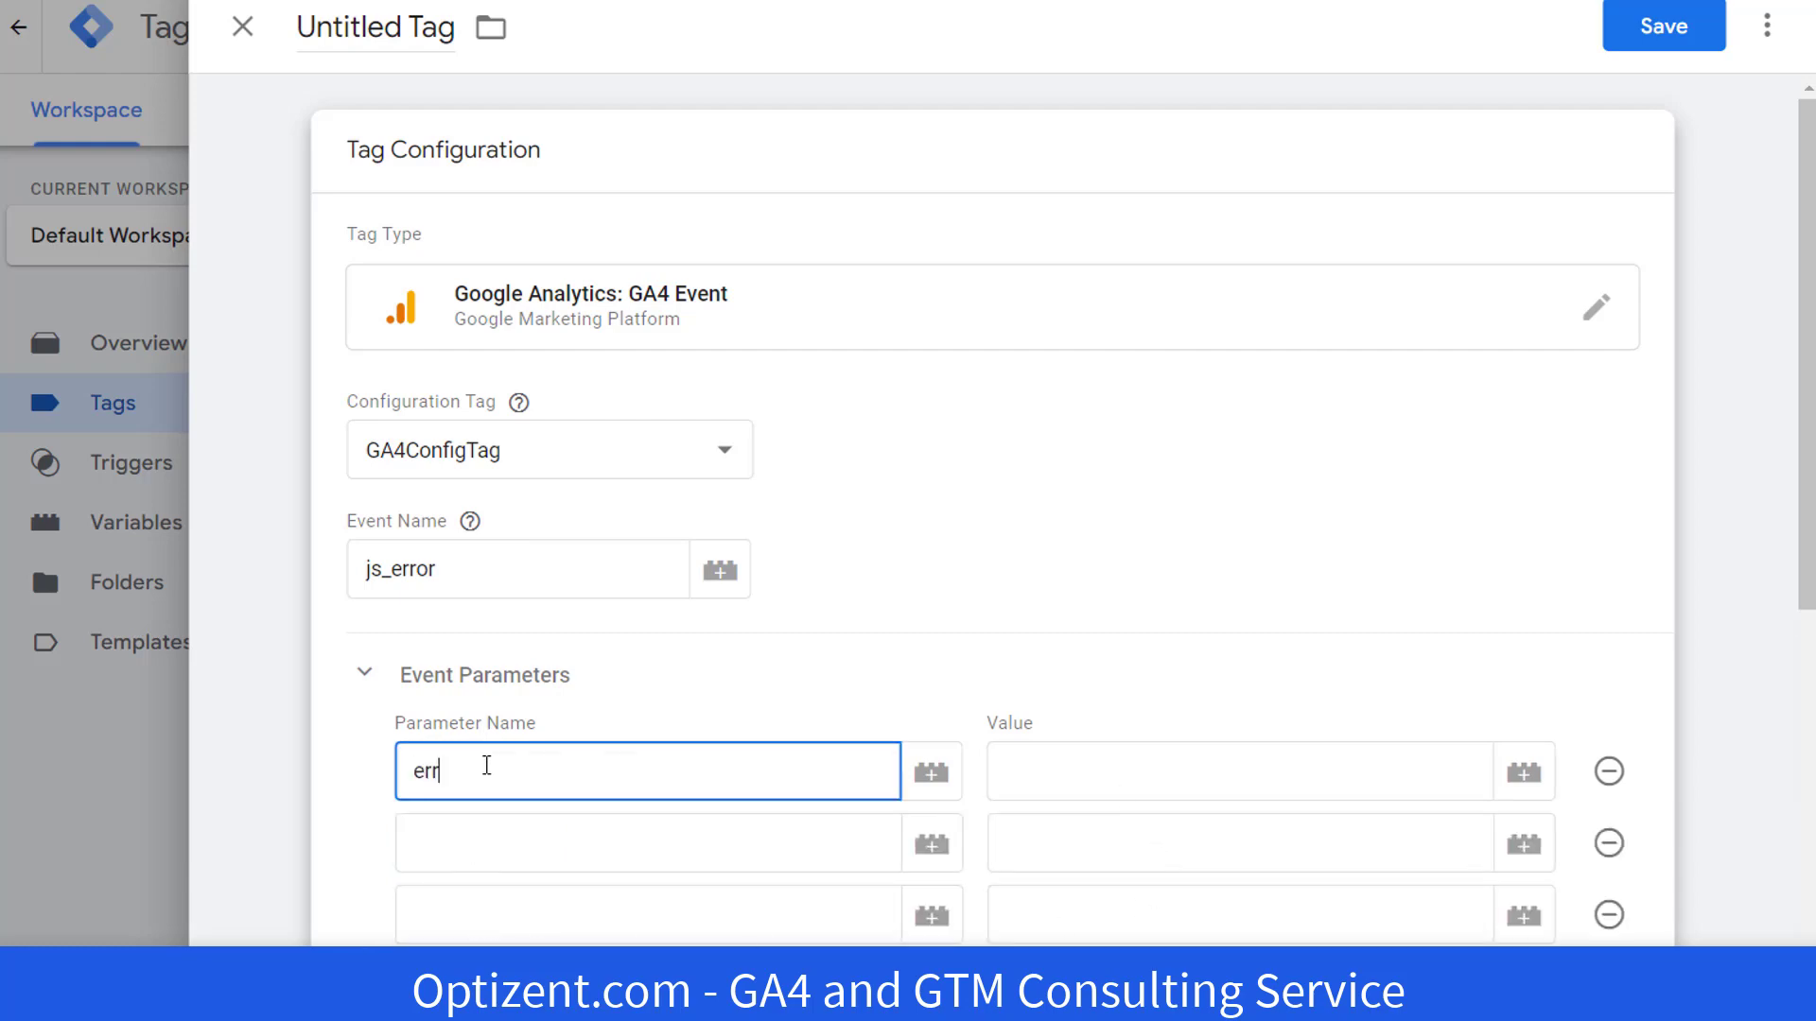
text(or_msg)
click(443, 857)
text(error)
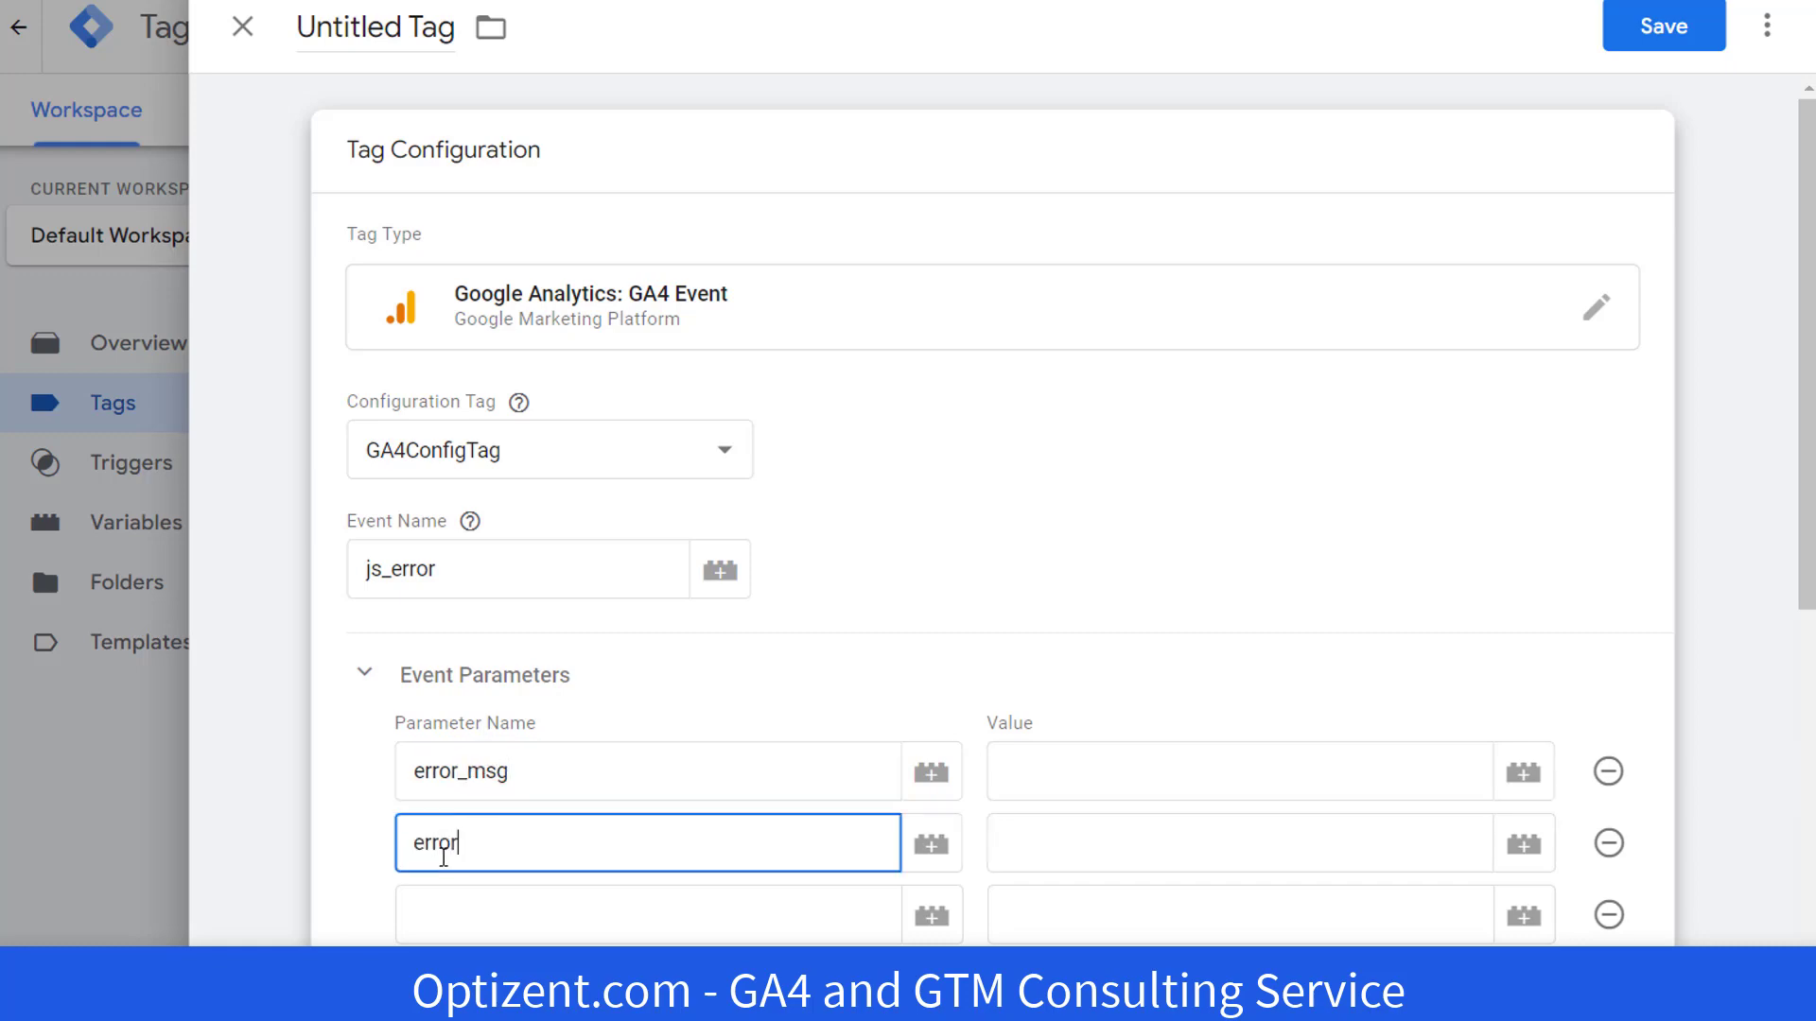
text(_line)
click(473, 905)
text(er)
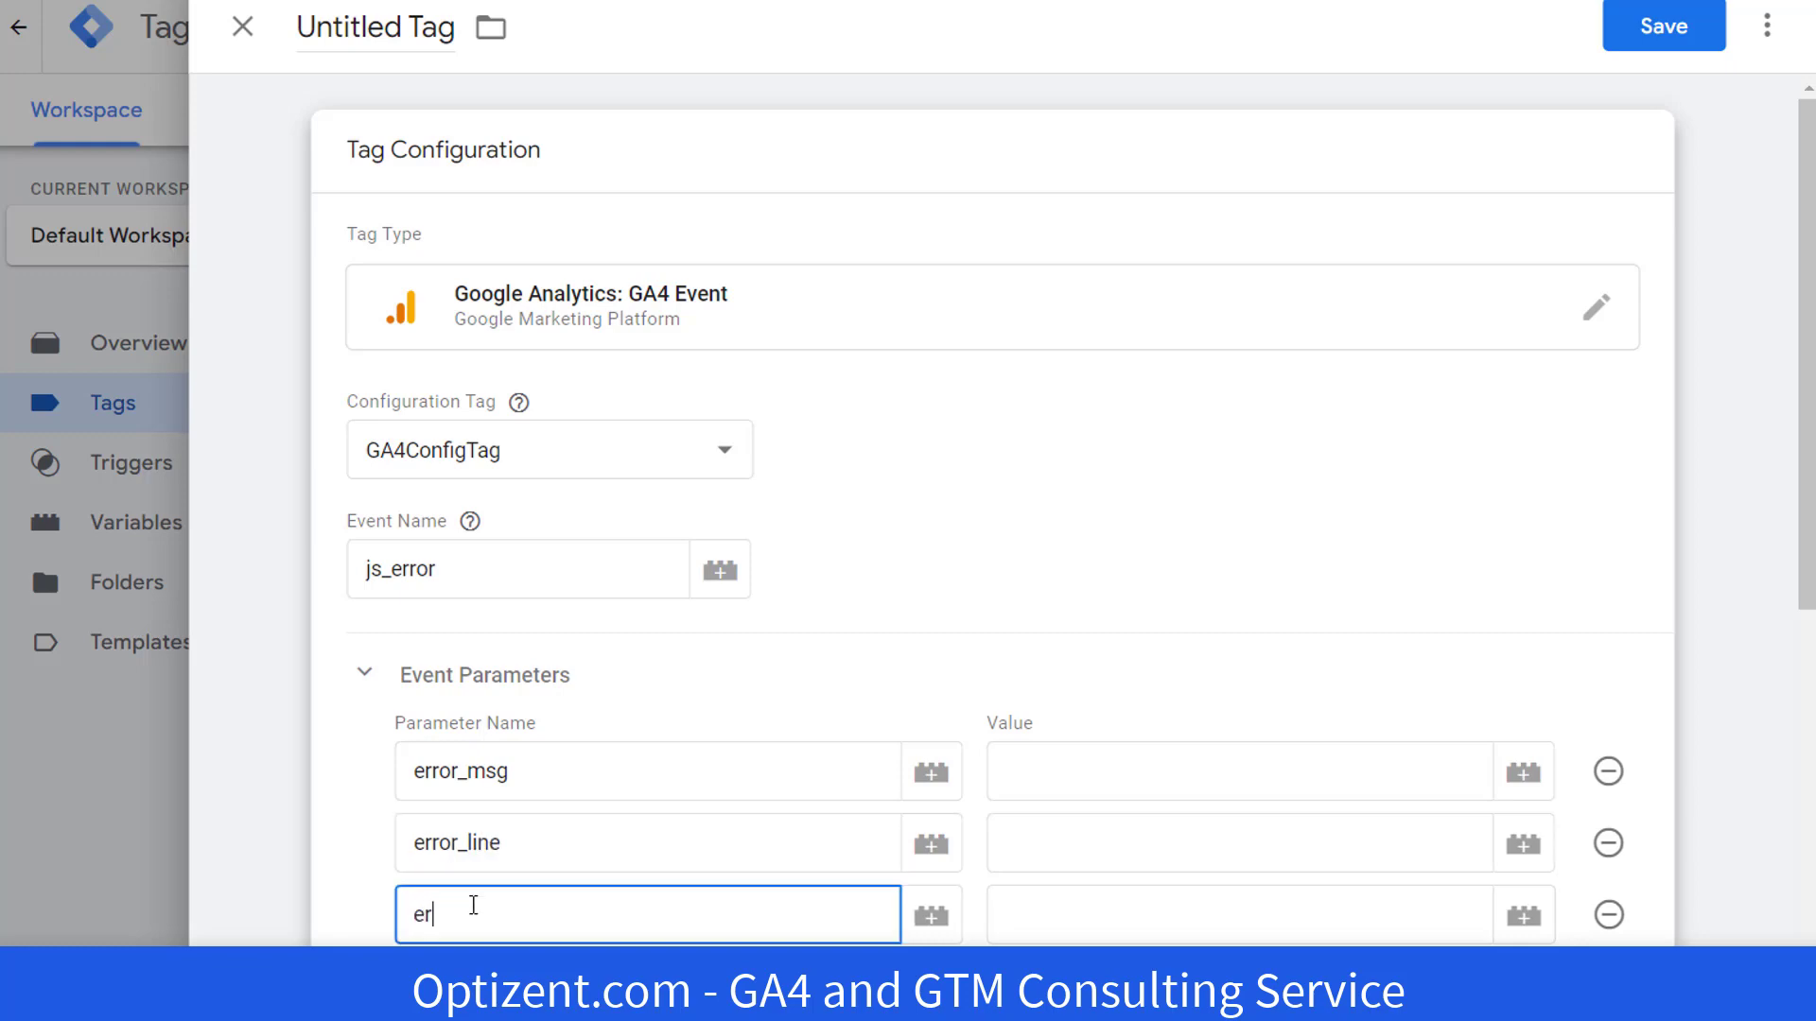
text(ror_url)
- Map error_msg, error_line and error_url to the Error Message, Error Line and Error URL variables
click(1167, 787)
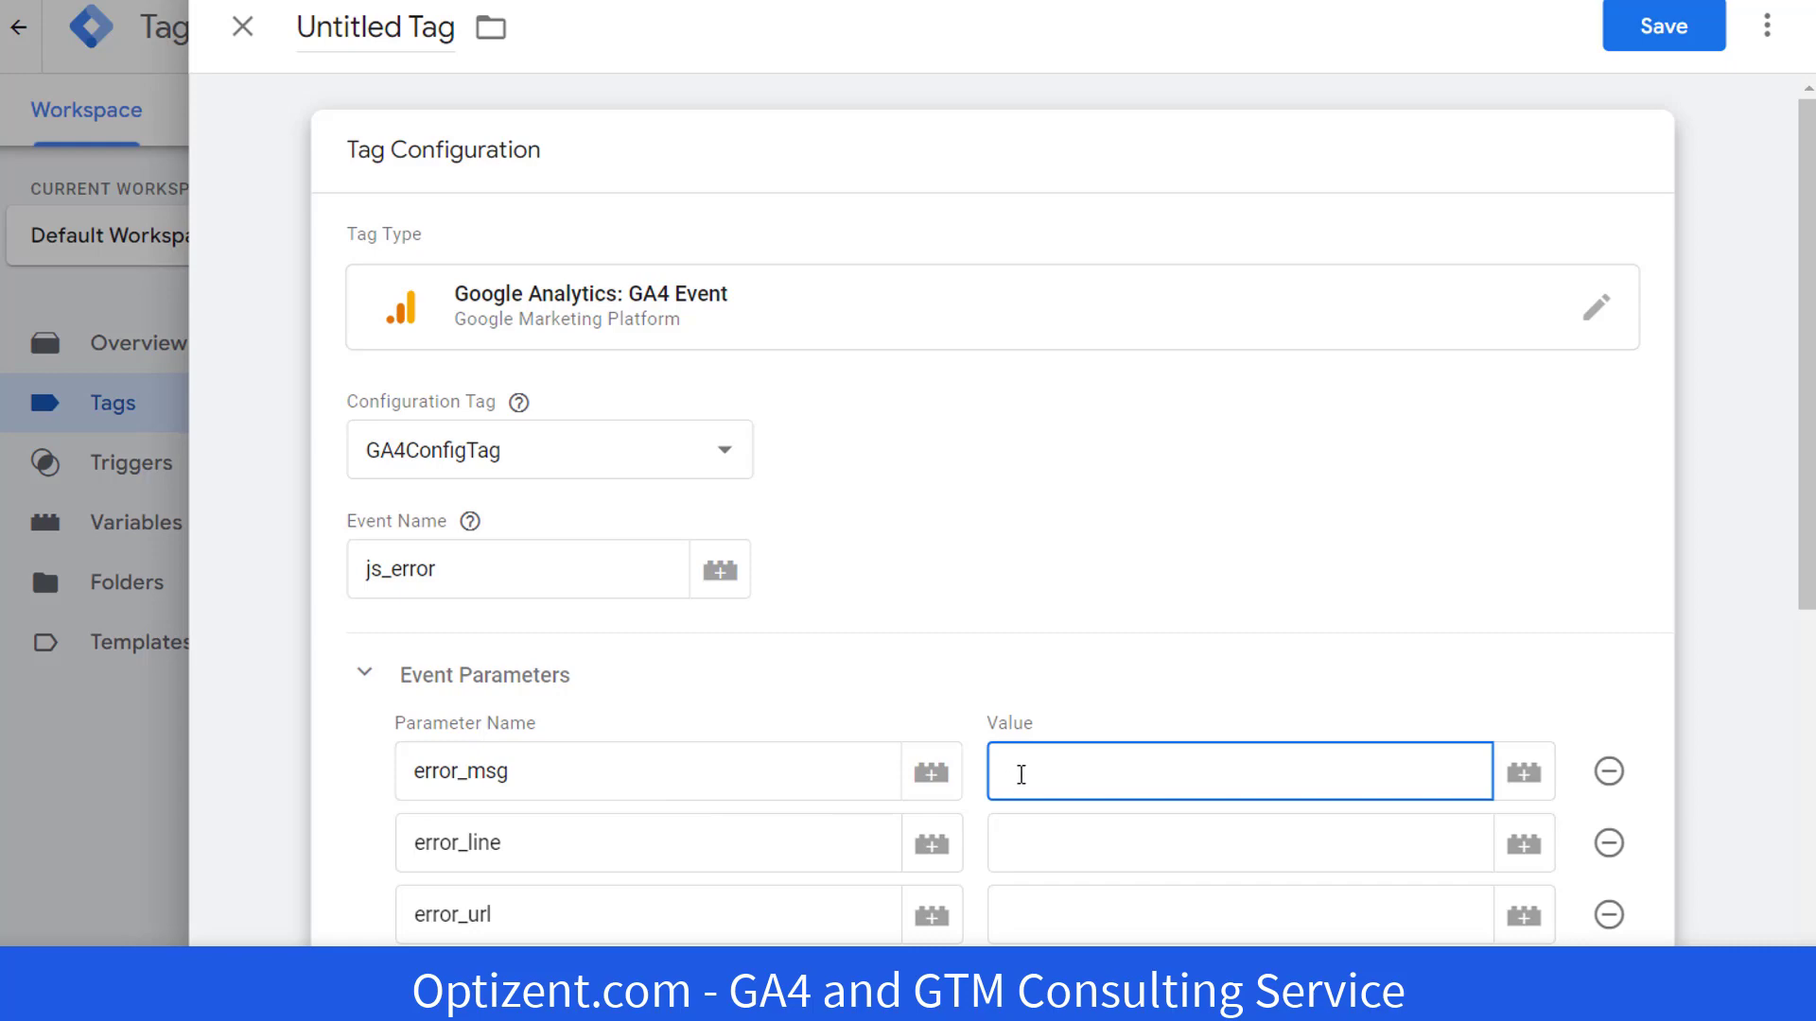
click(1524, 774)
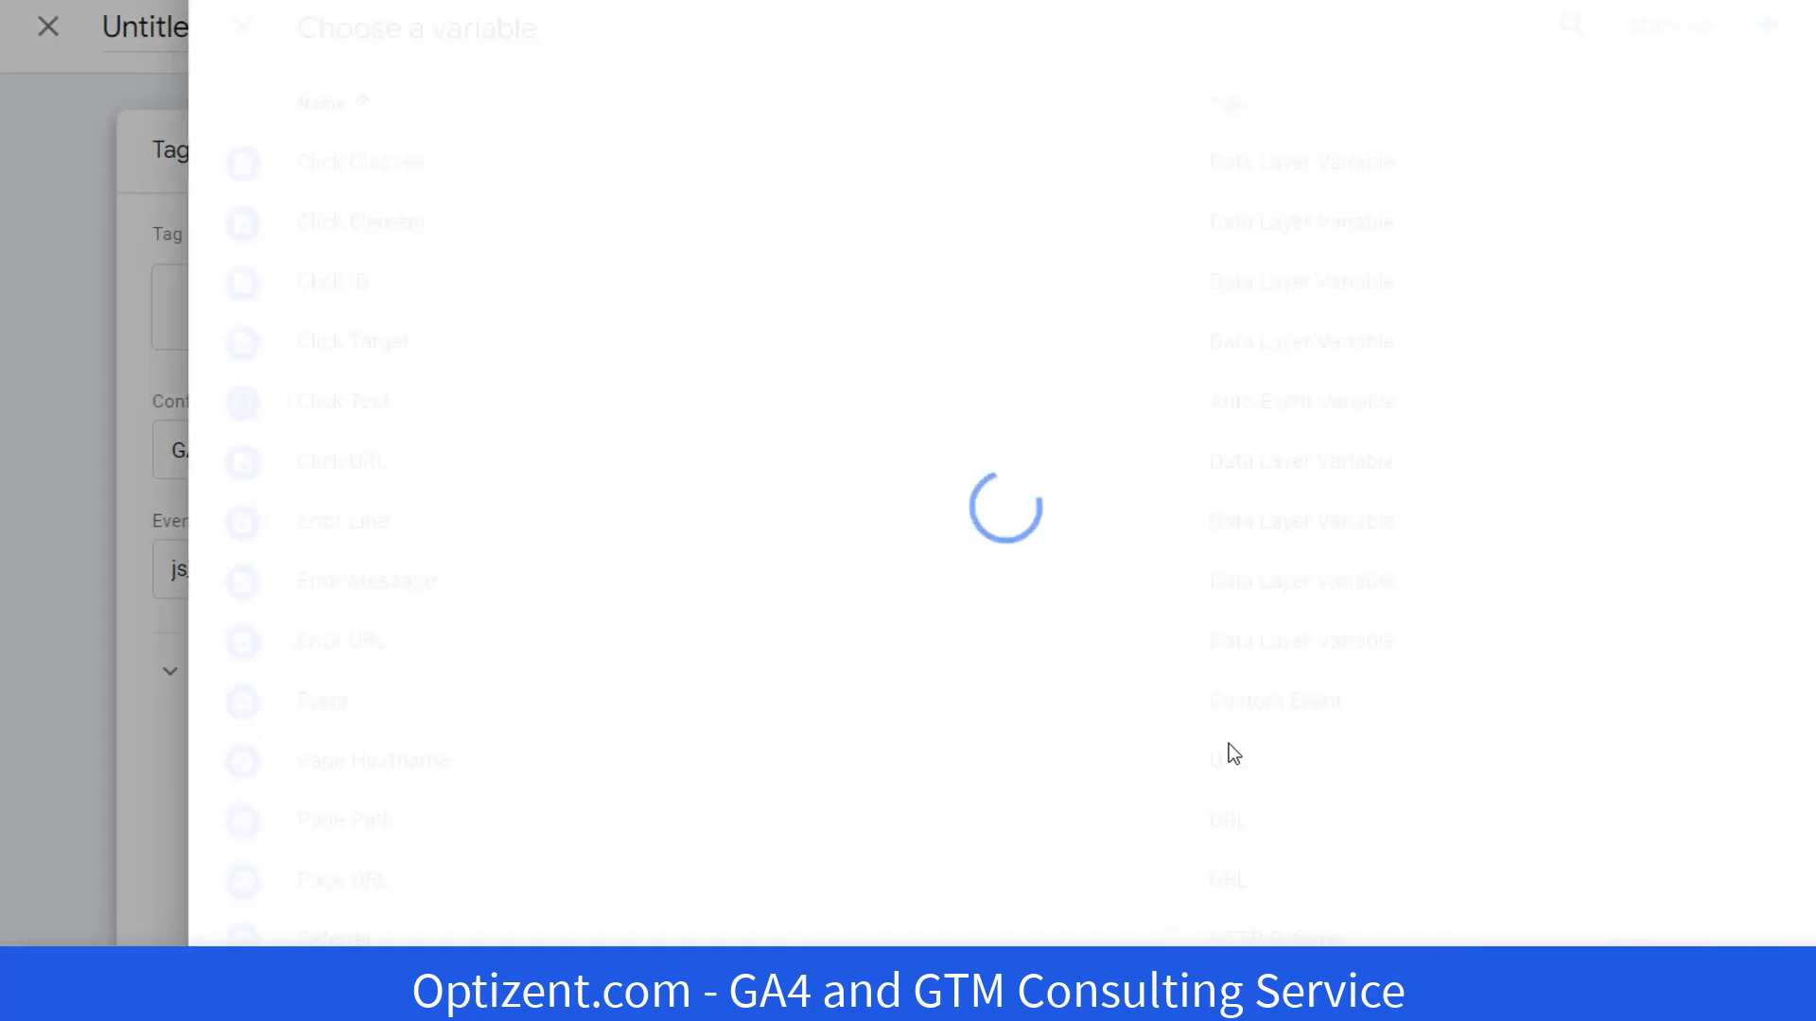
click(420, 594)
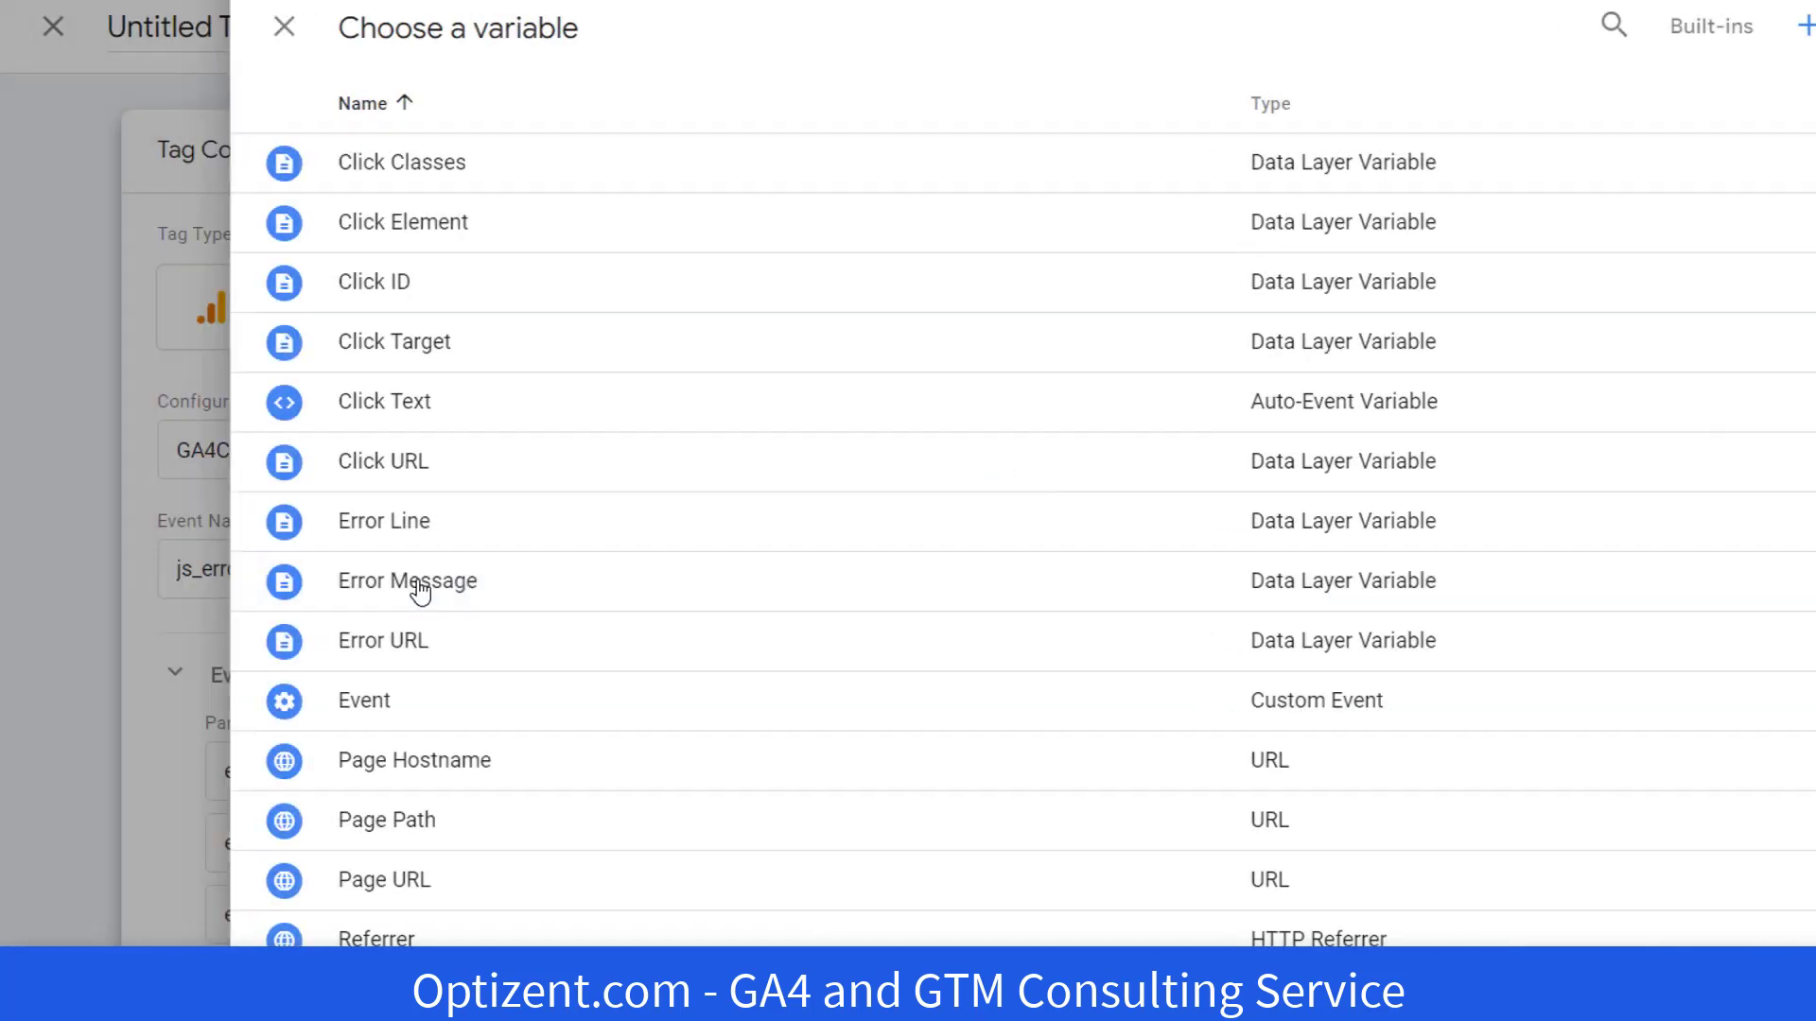
click(1527, 851)
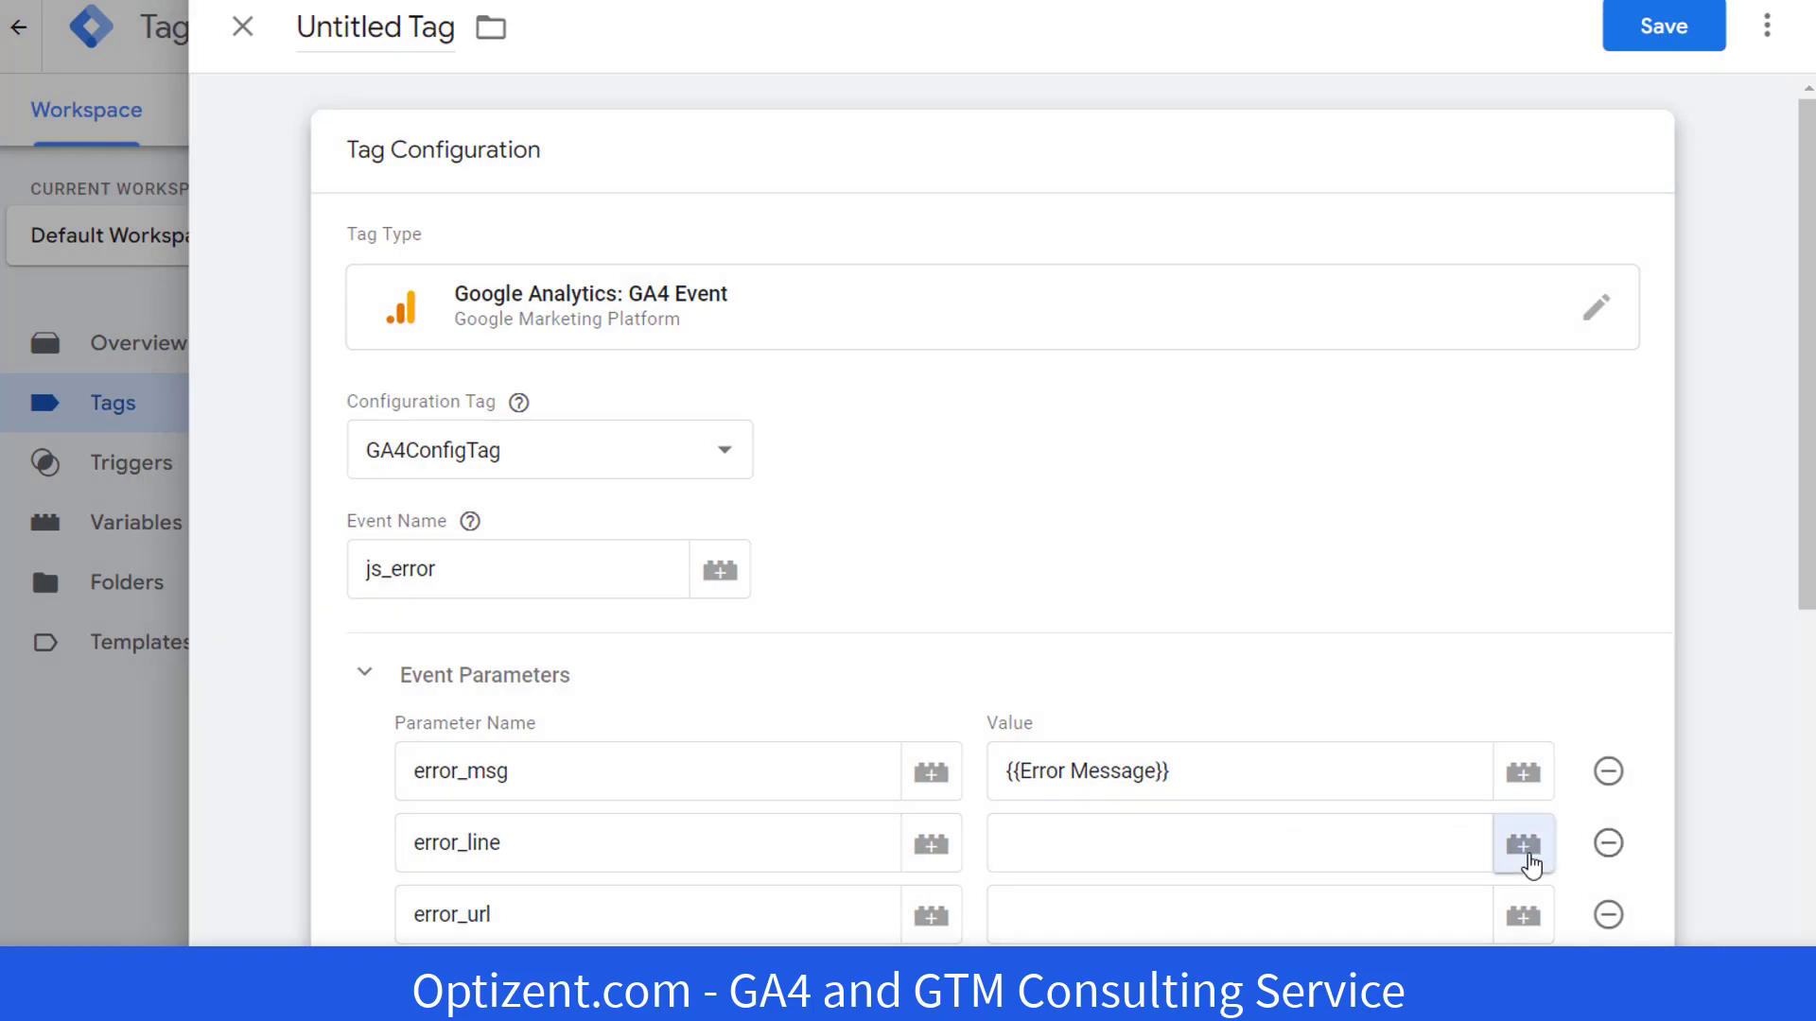
click(317, 521)
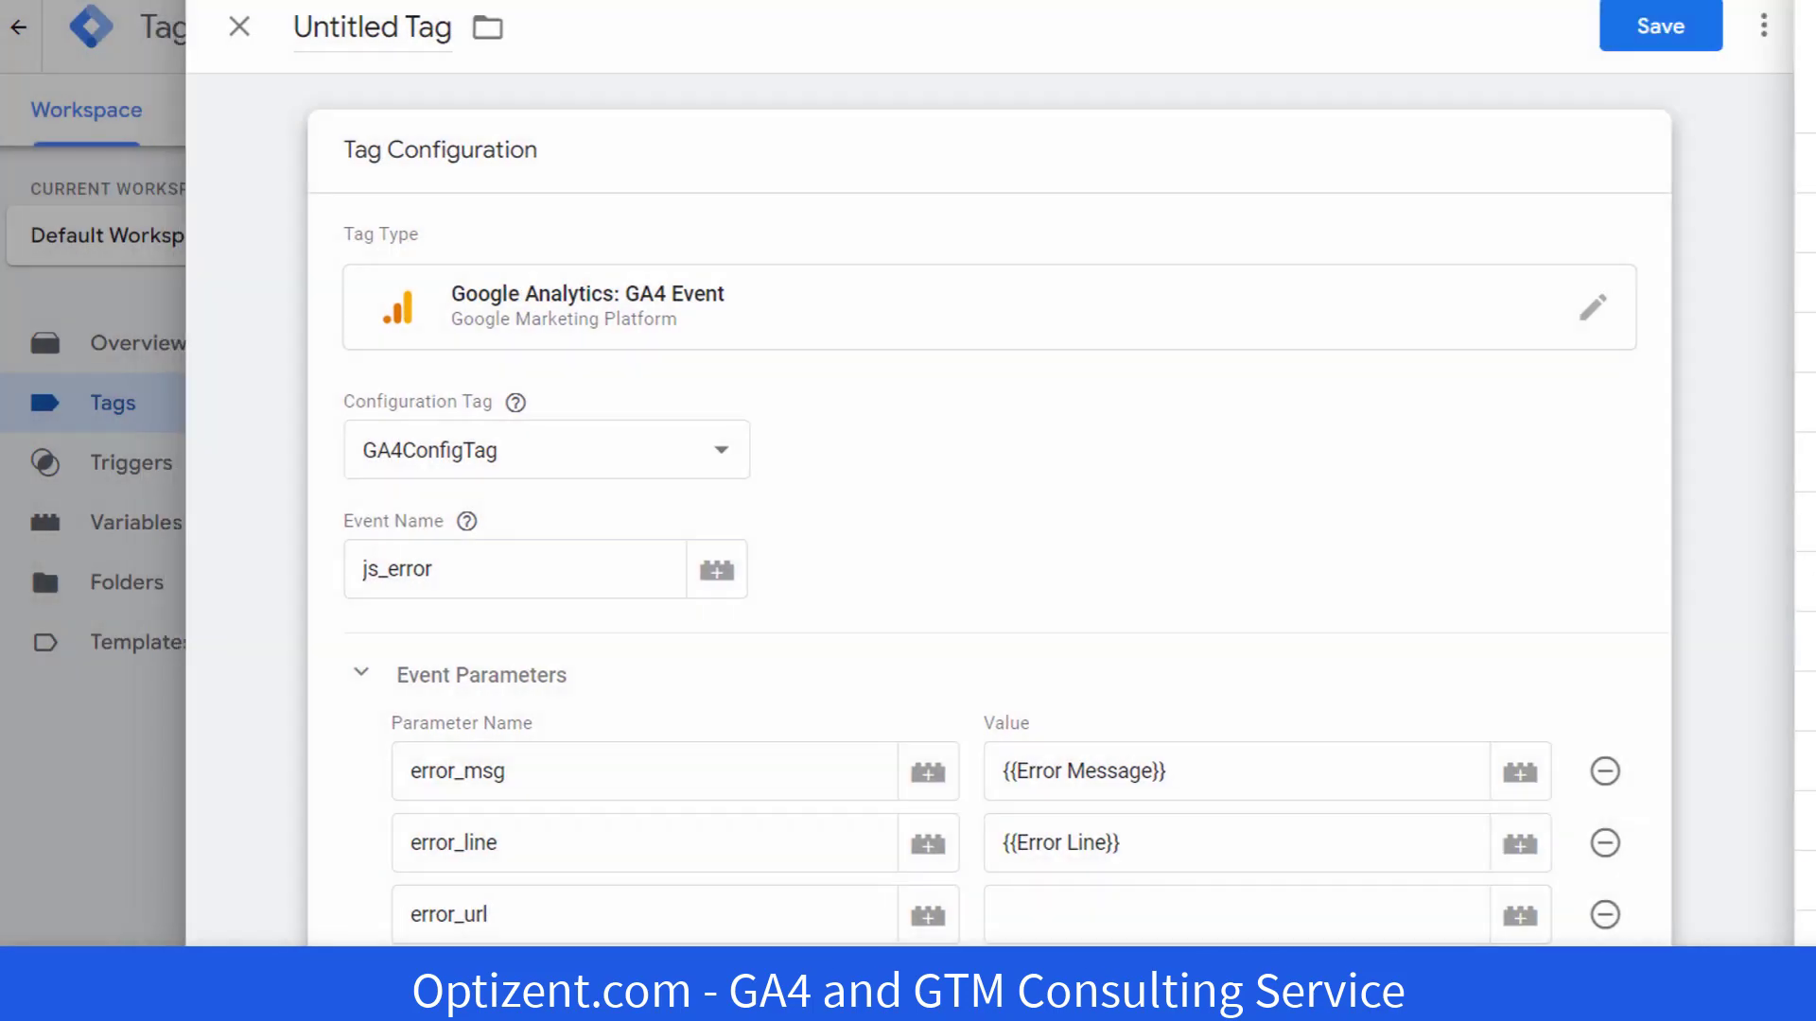
click(1531, 930)
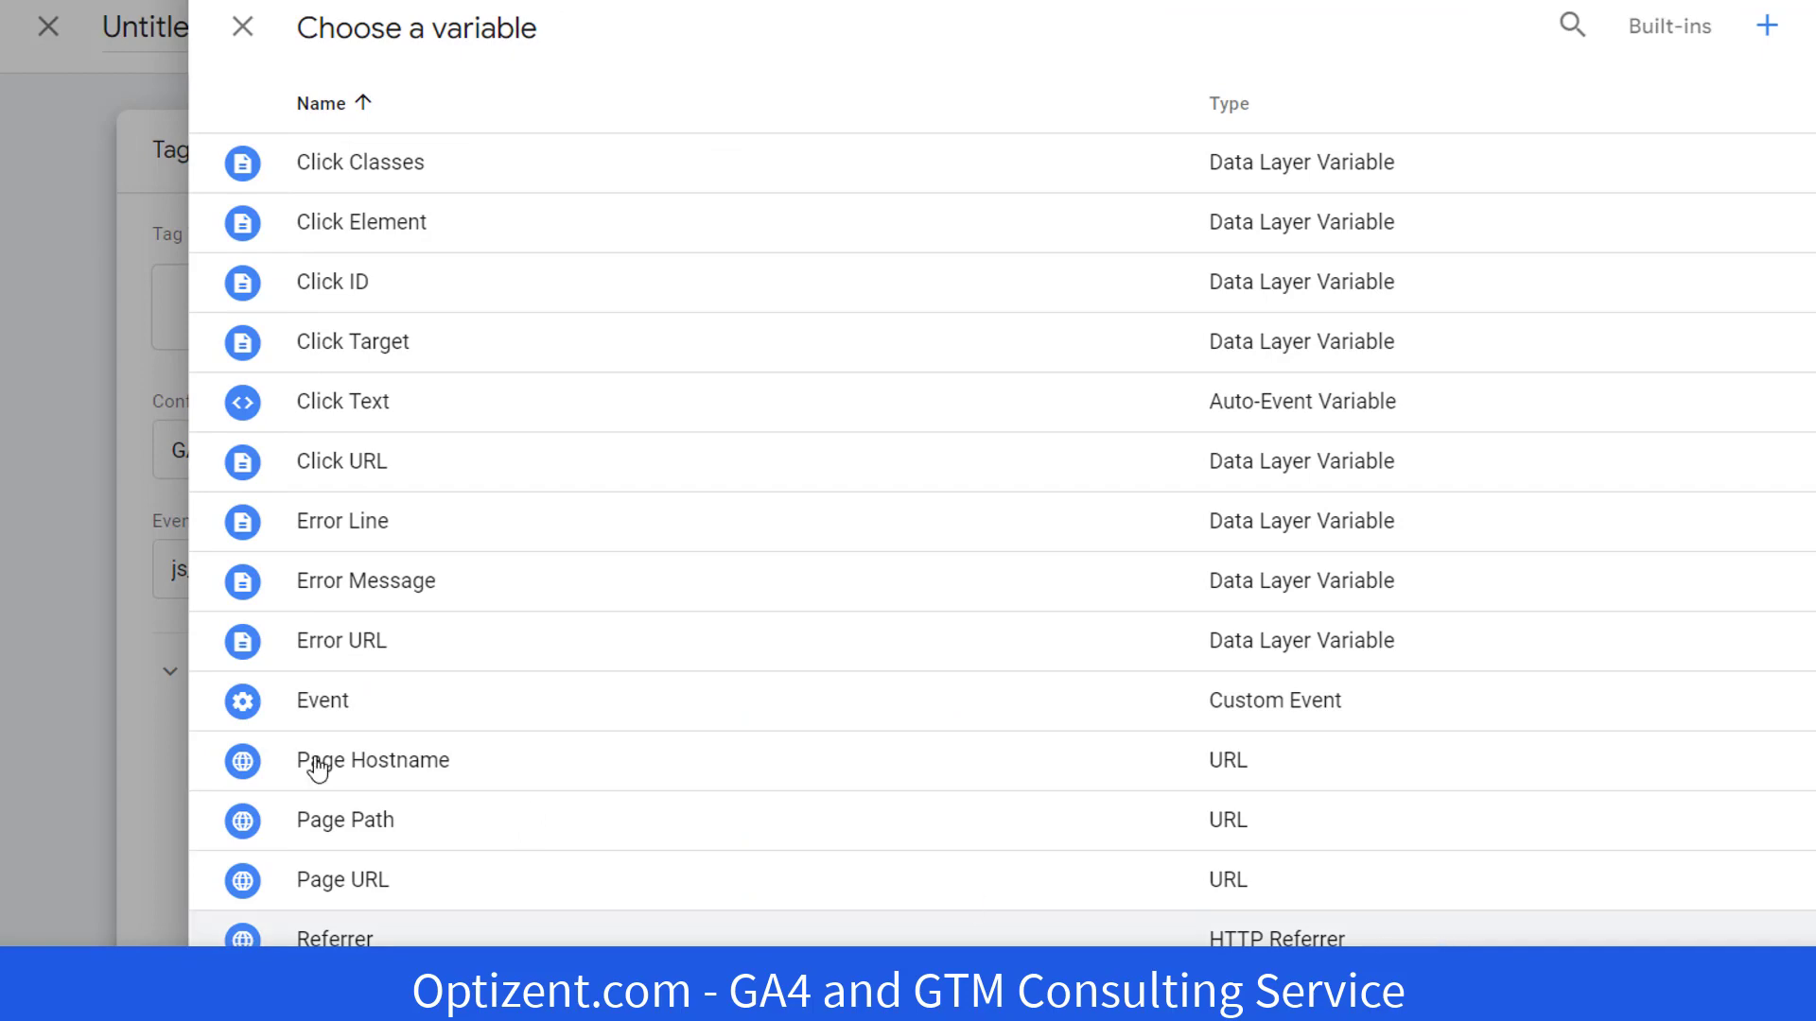
click(277, 665)
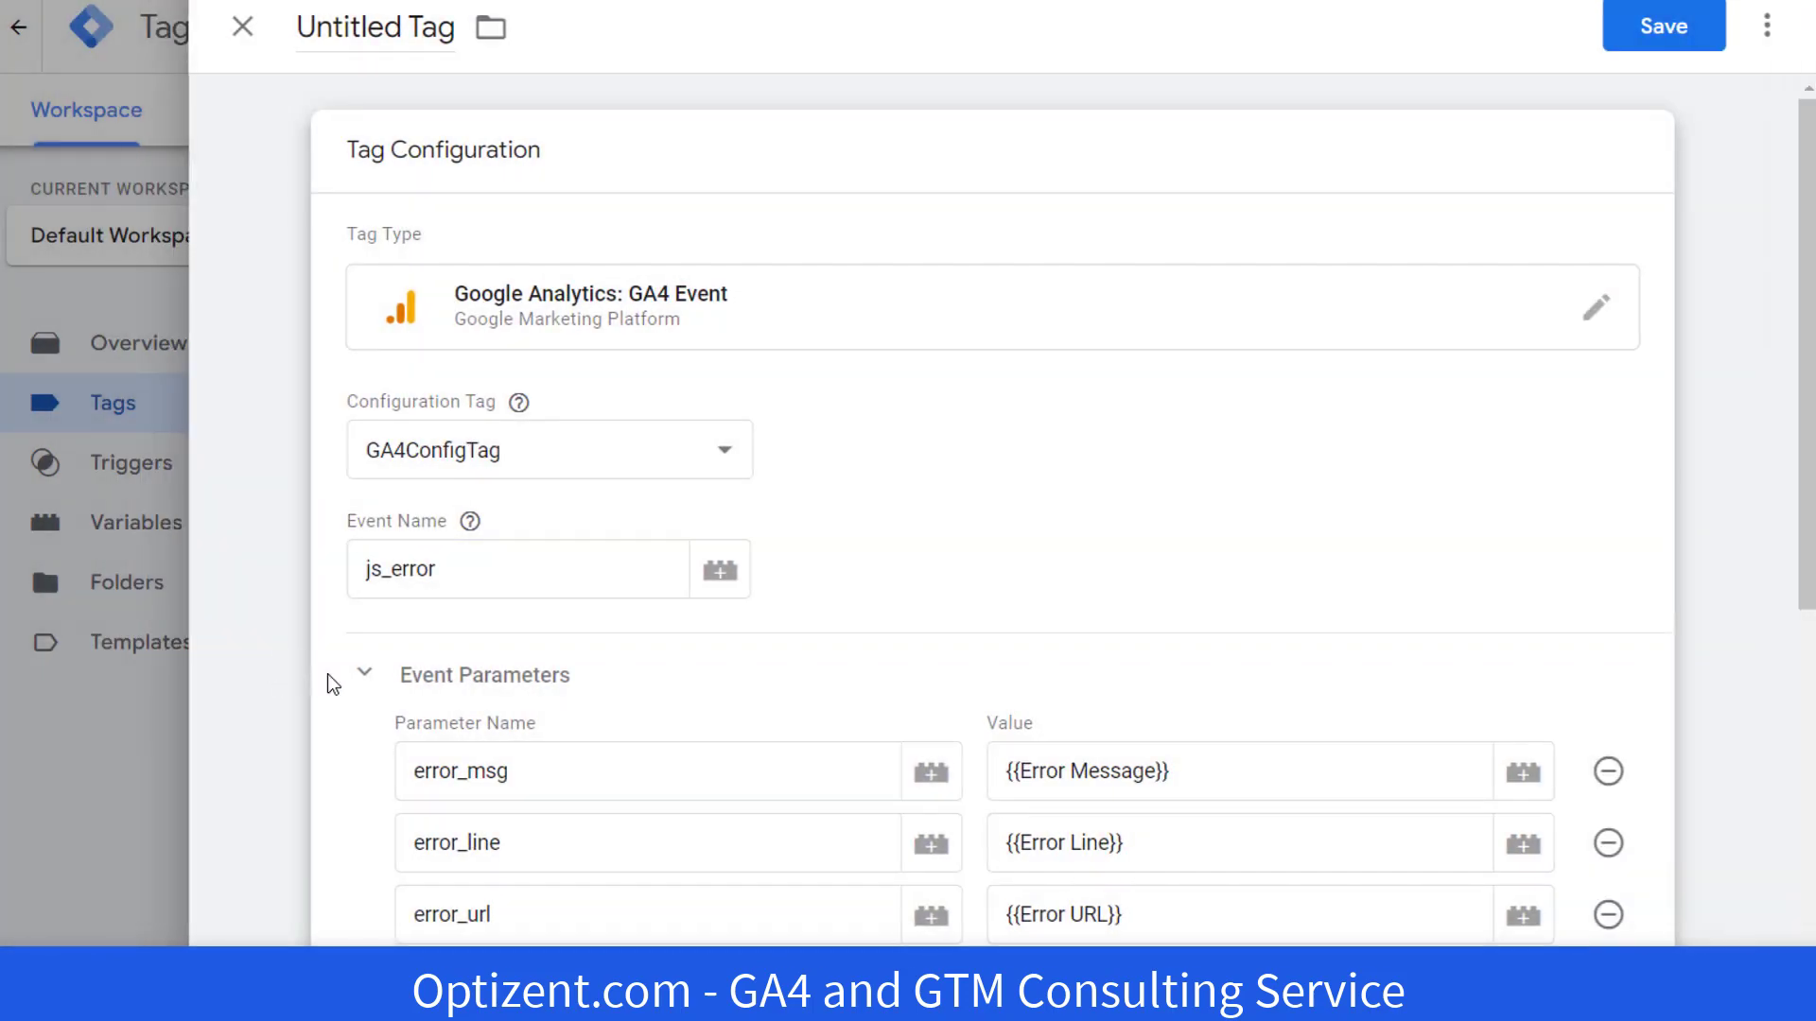
- Choose JS Error as the tag's firing trigger under Triggering
scroll(1759, 785, down, 8)
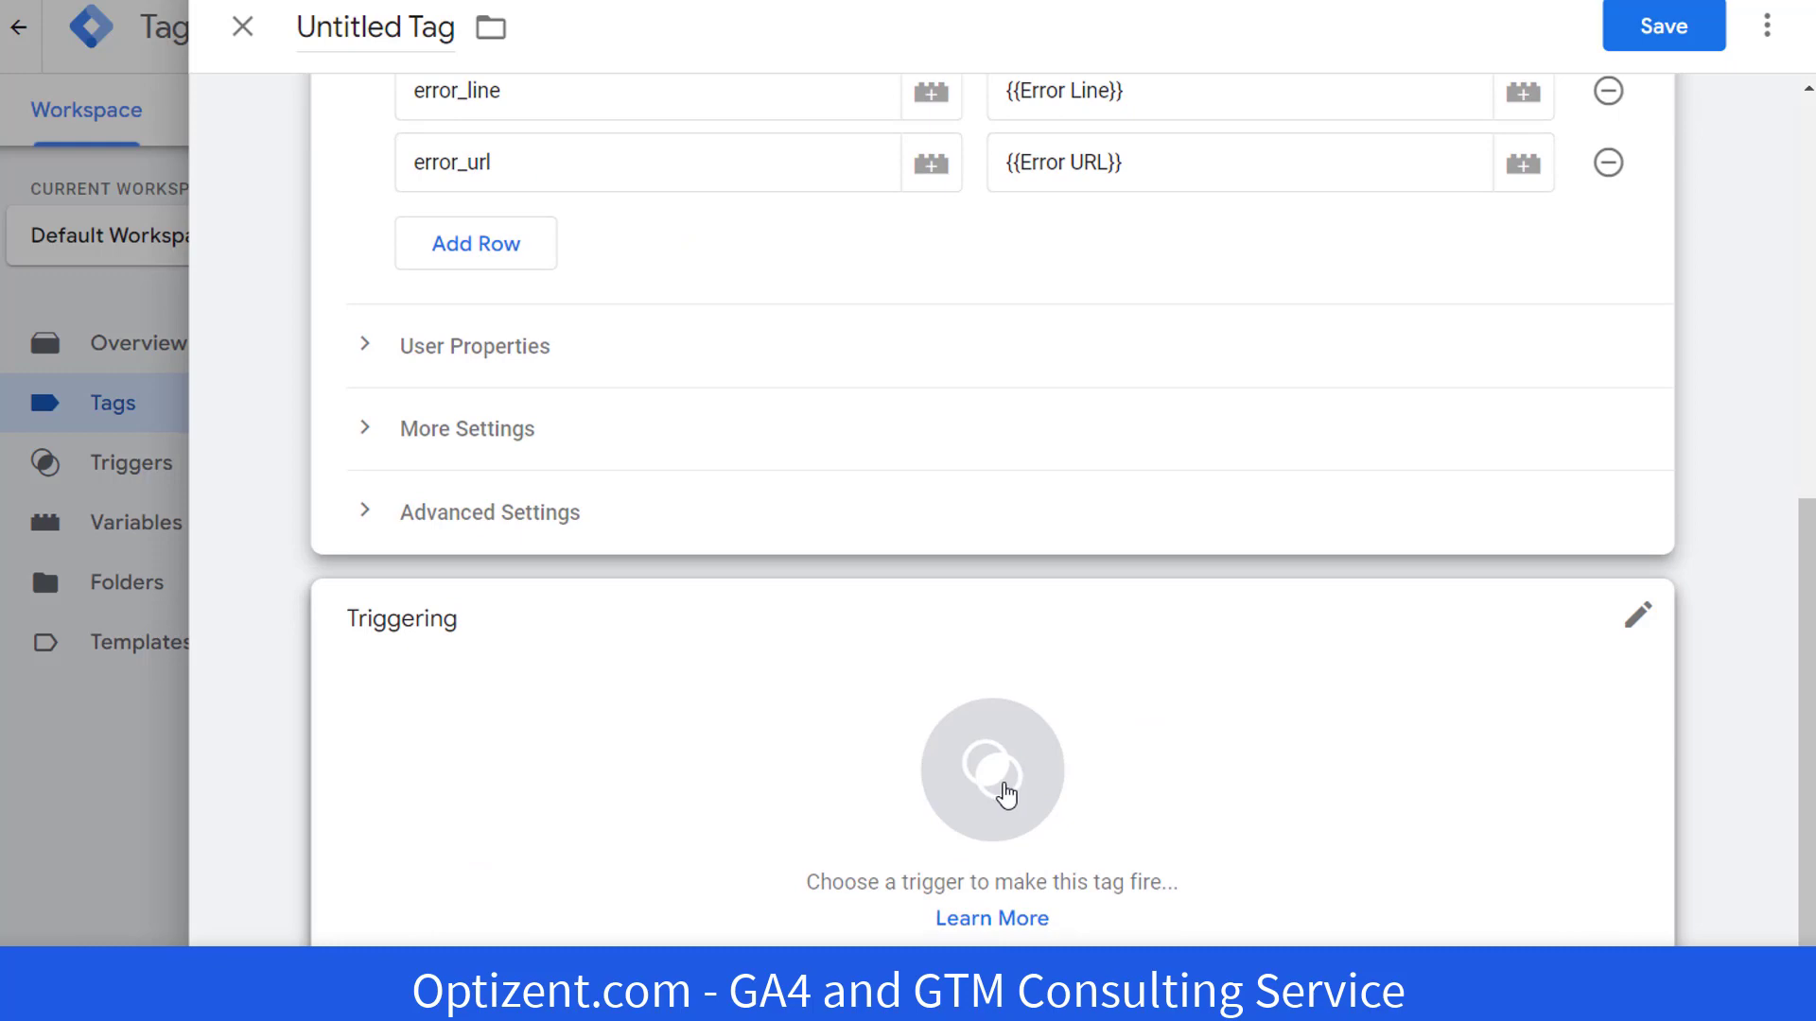
click(1006, 794)
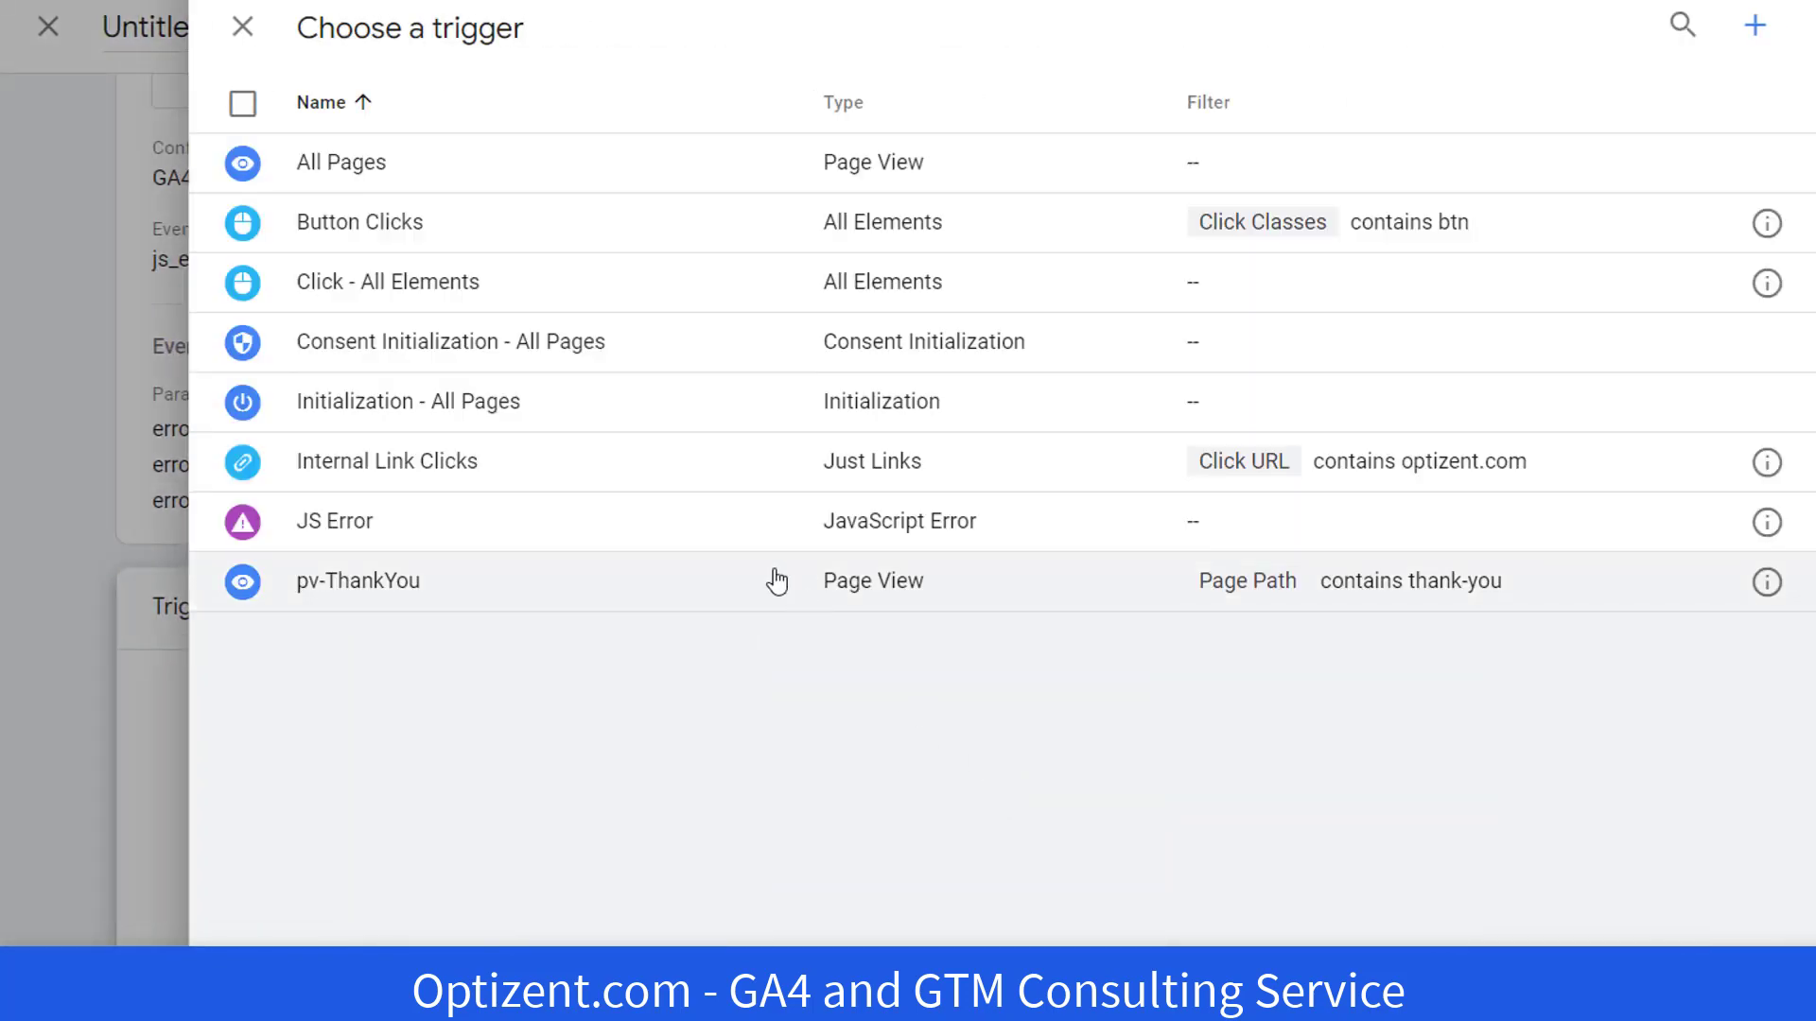
click(405, 525)
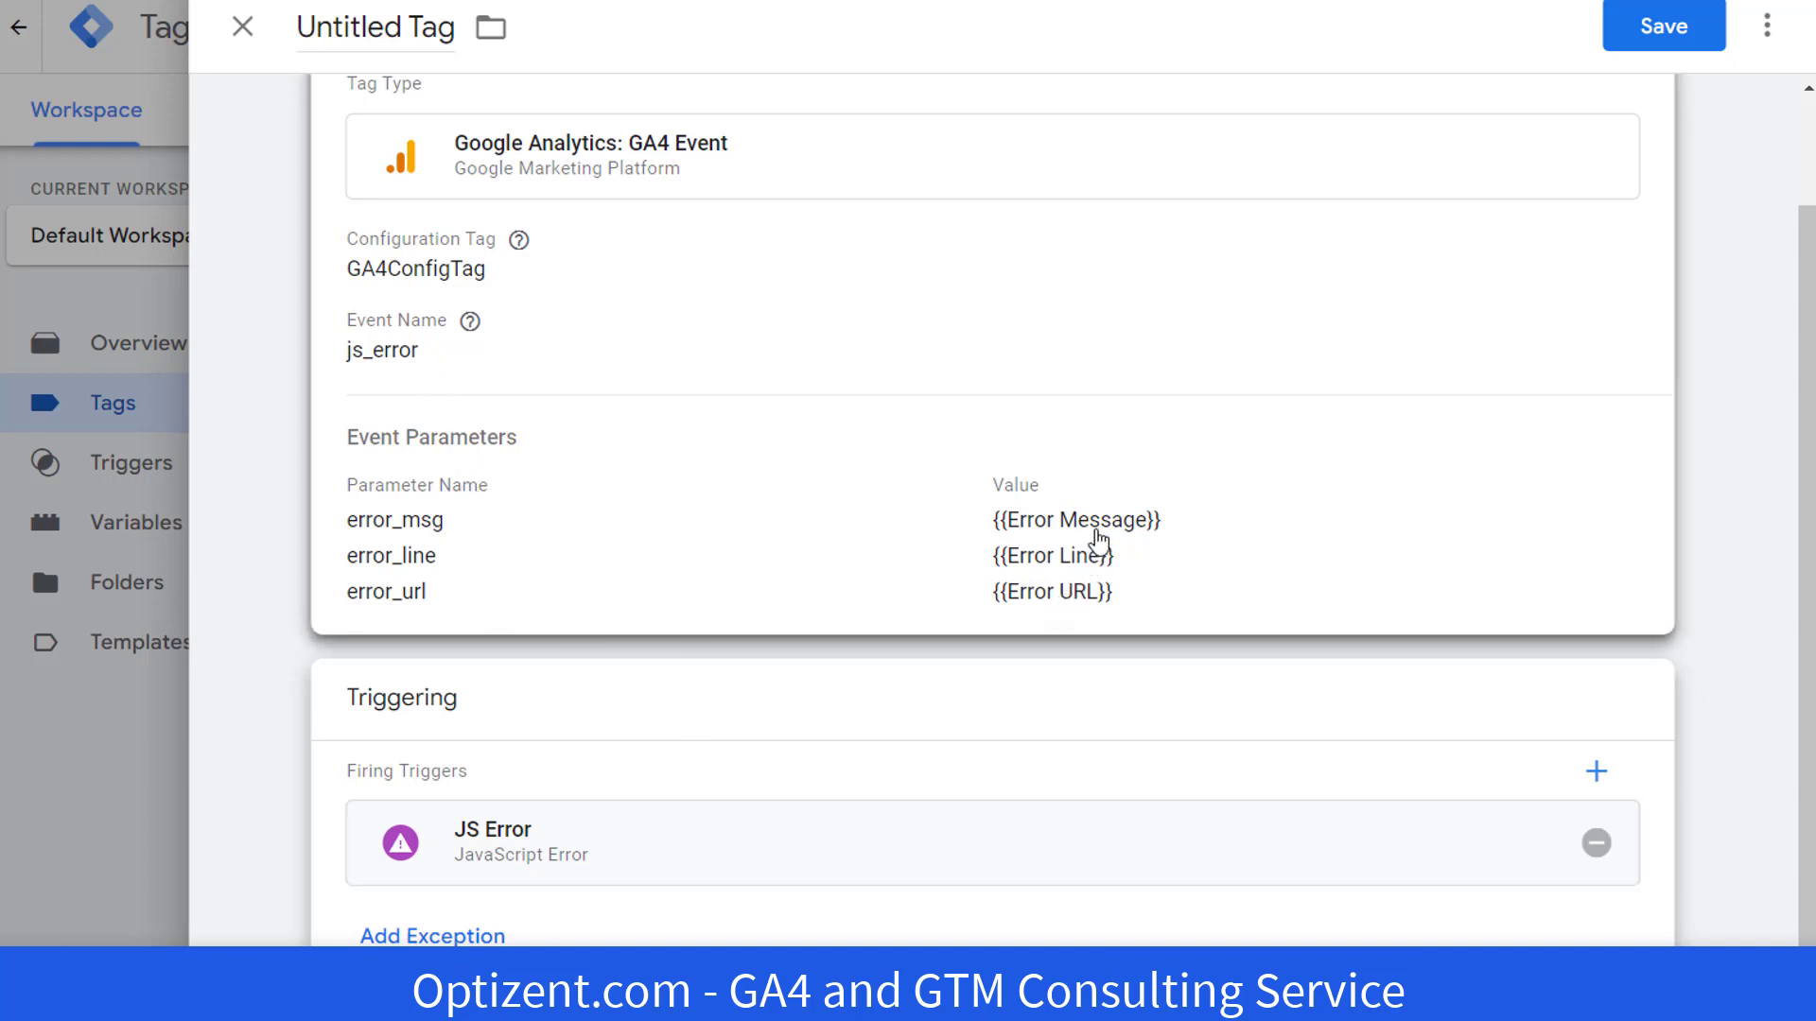
- Rename the Untitled Tag to 'JS Error Event' and save it
click(299, 29)
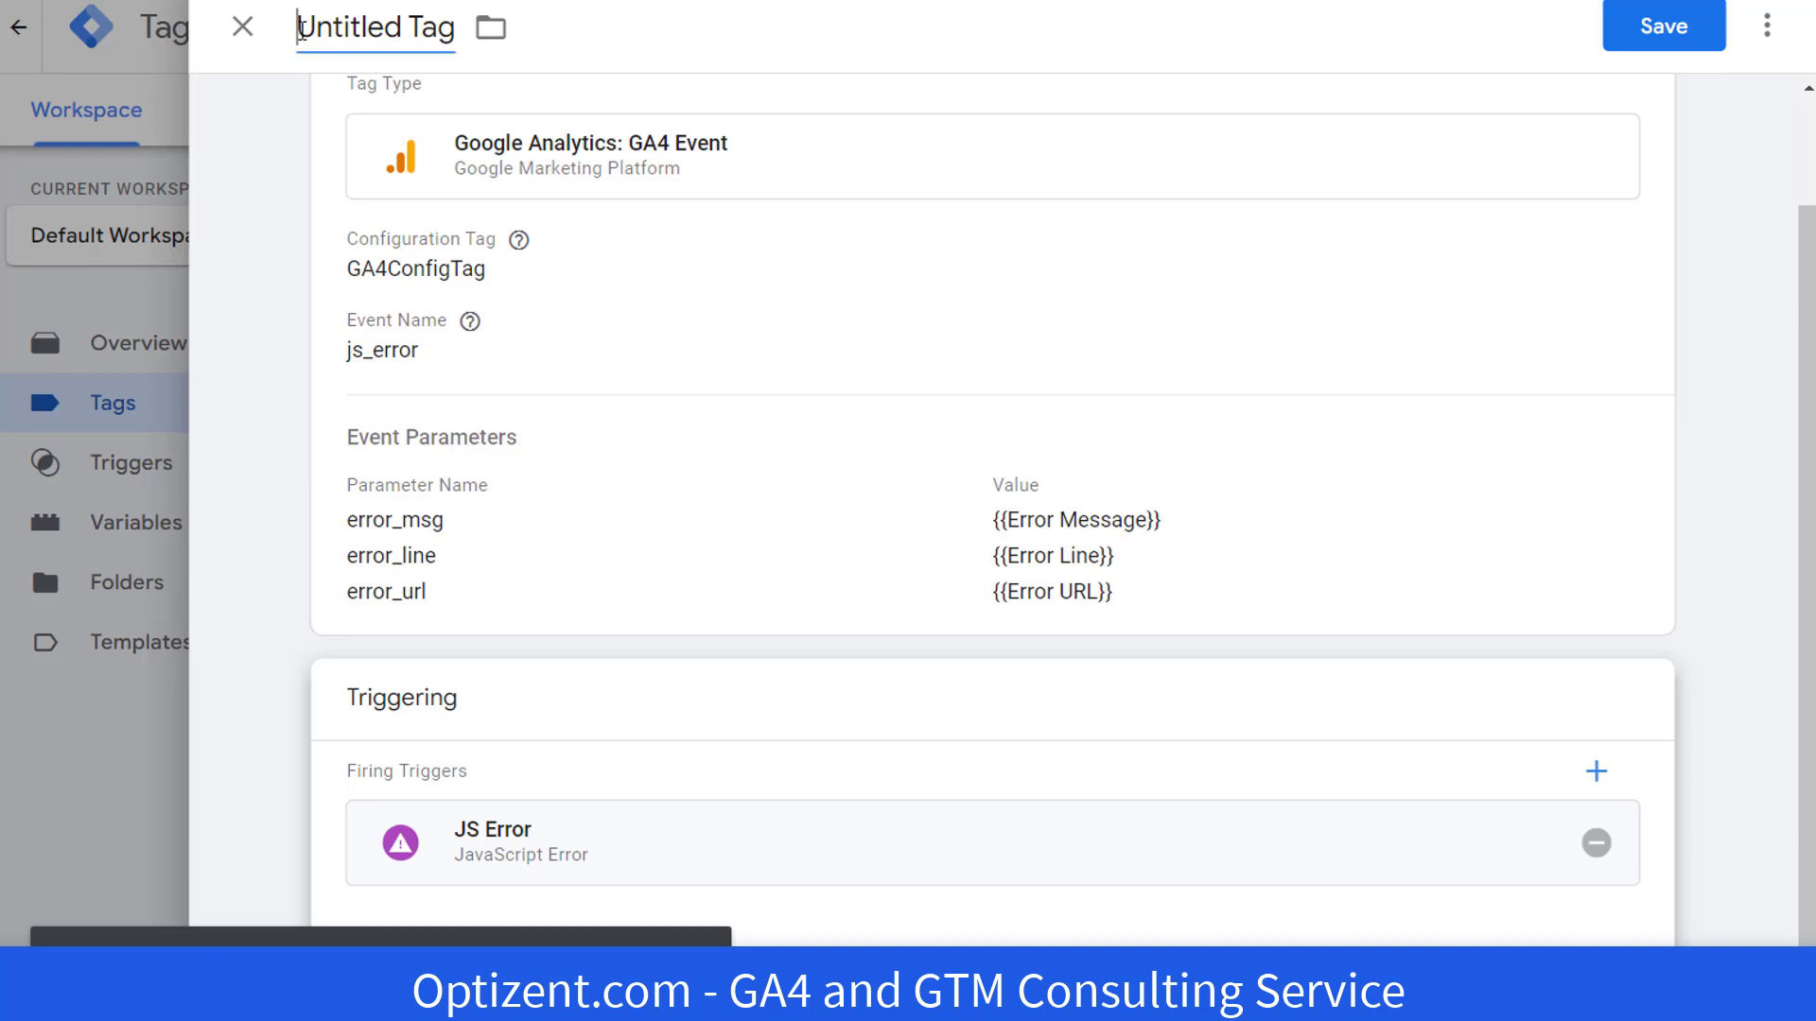
drag(298, 28, 470, 48)
scroll(470, 57, up, 1)
text(JS)
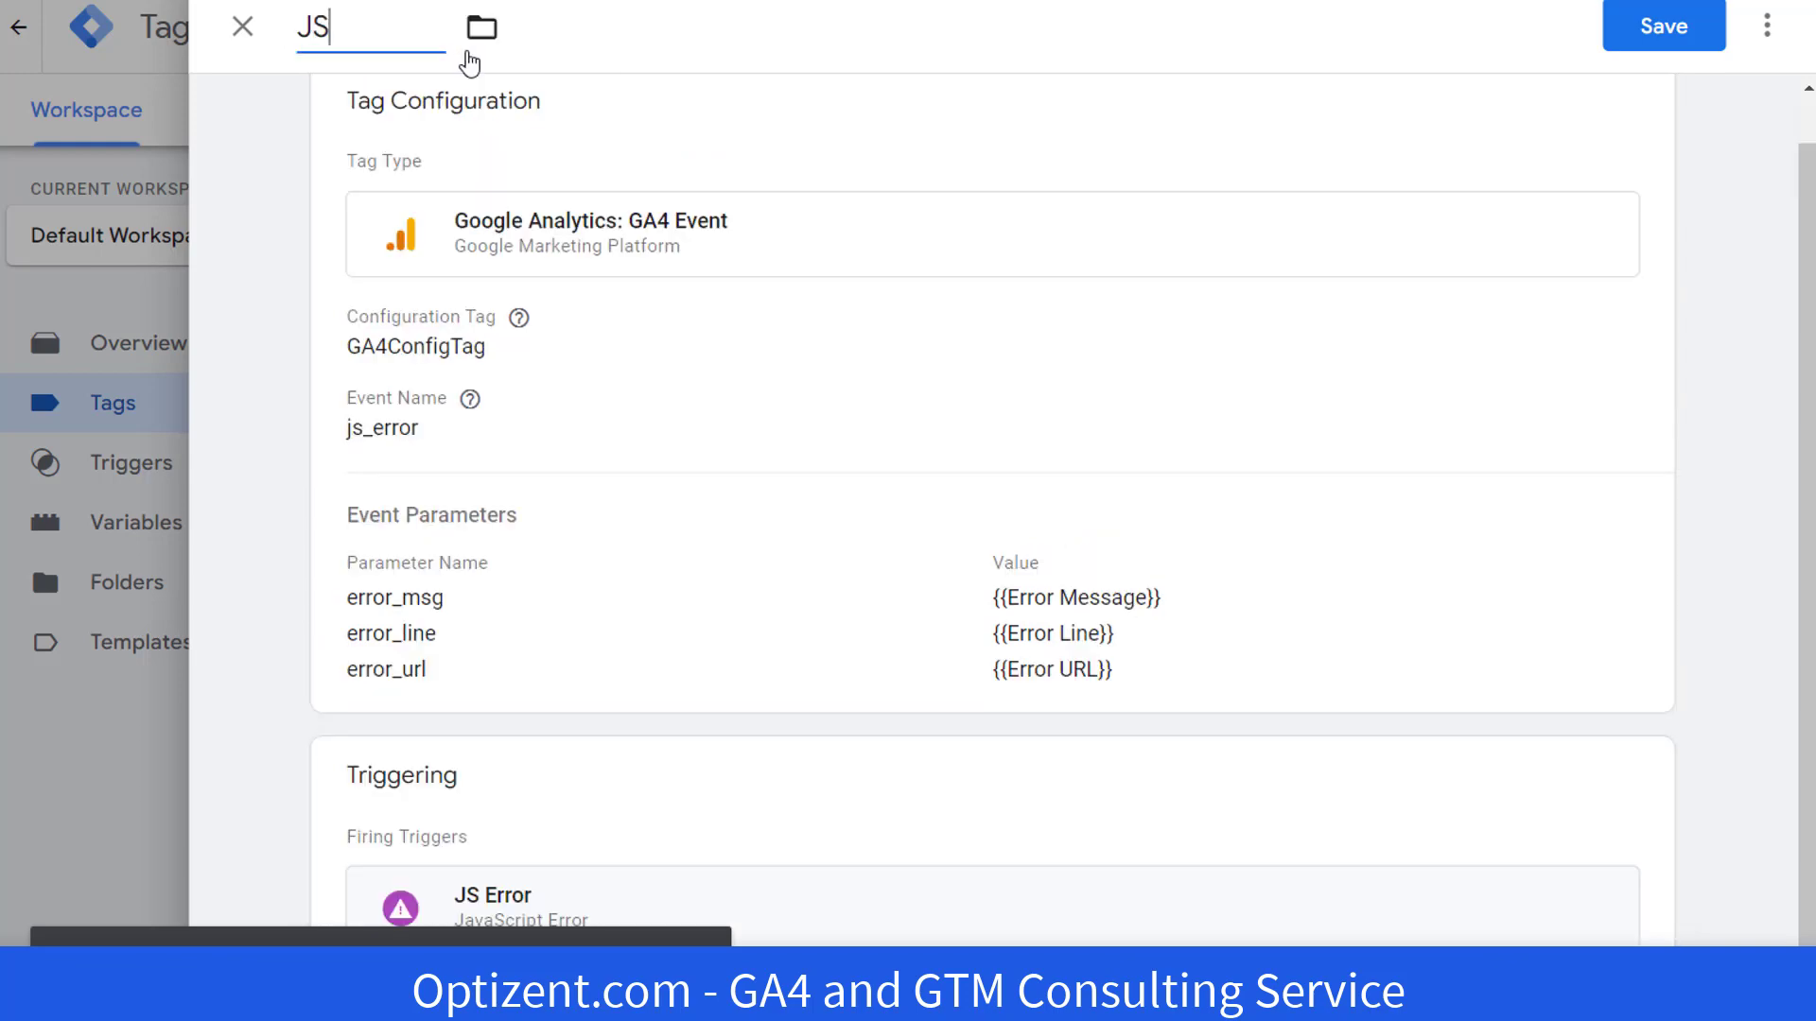
text( Error Event)
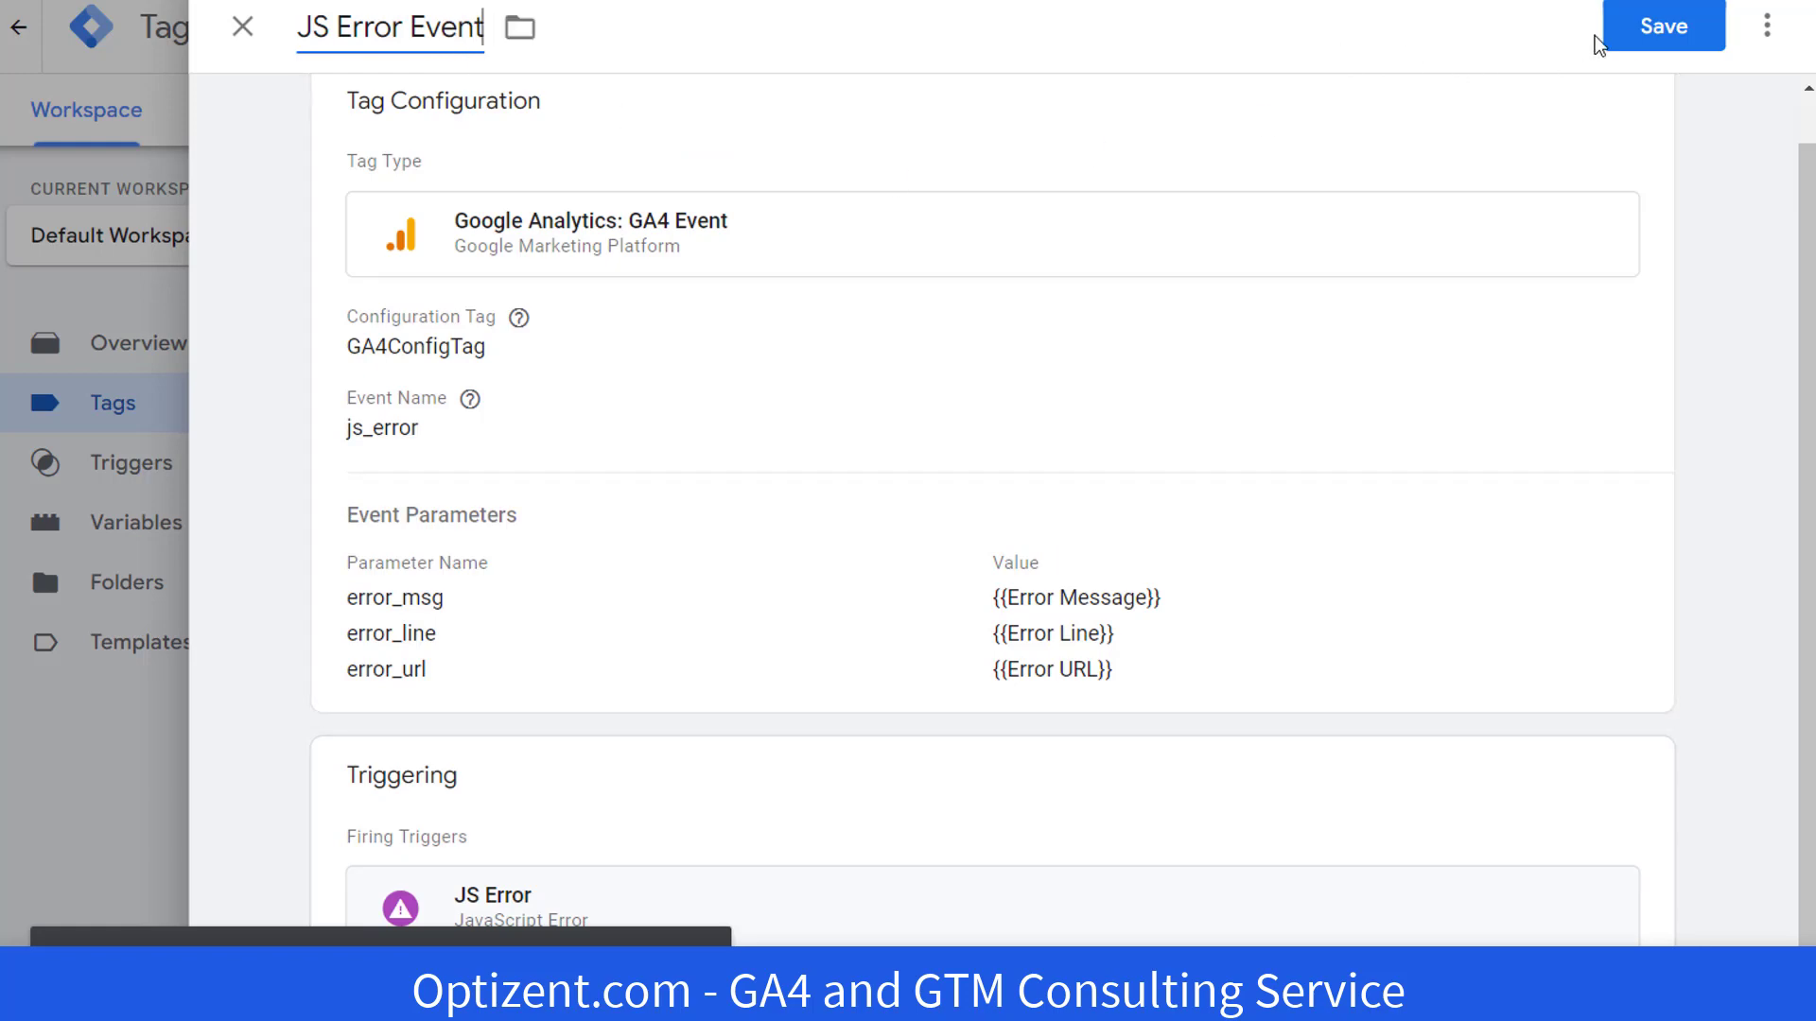
click(1645, 42)
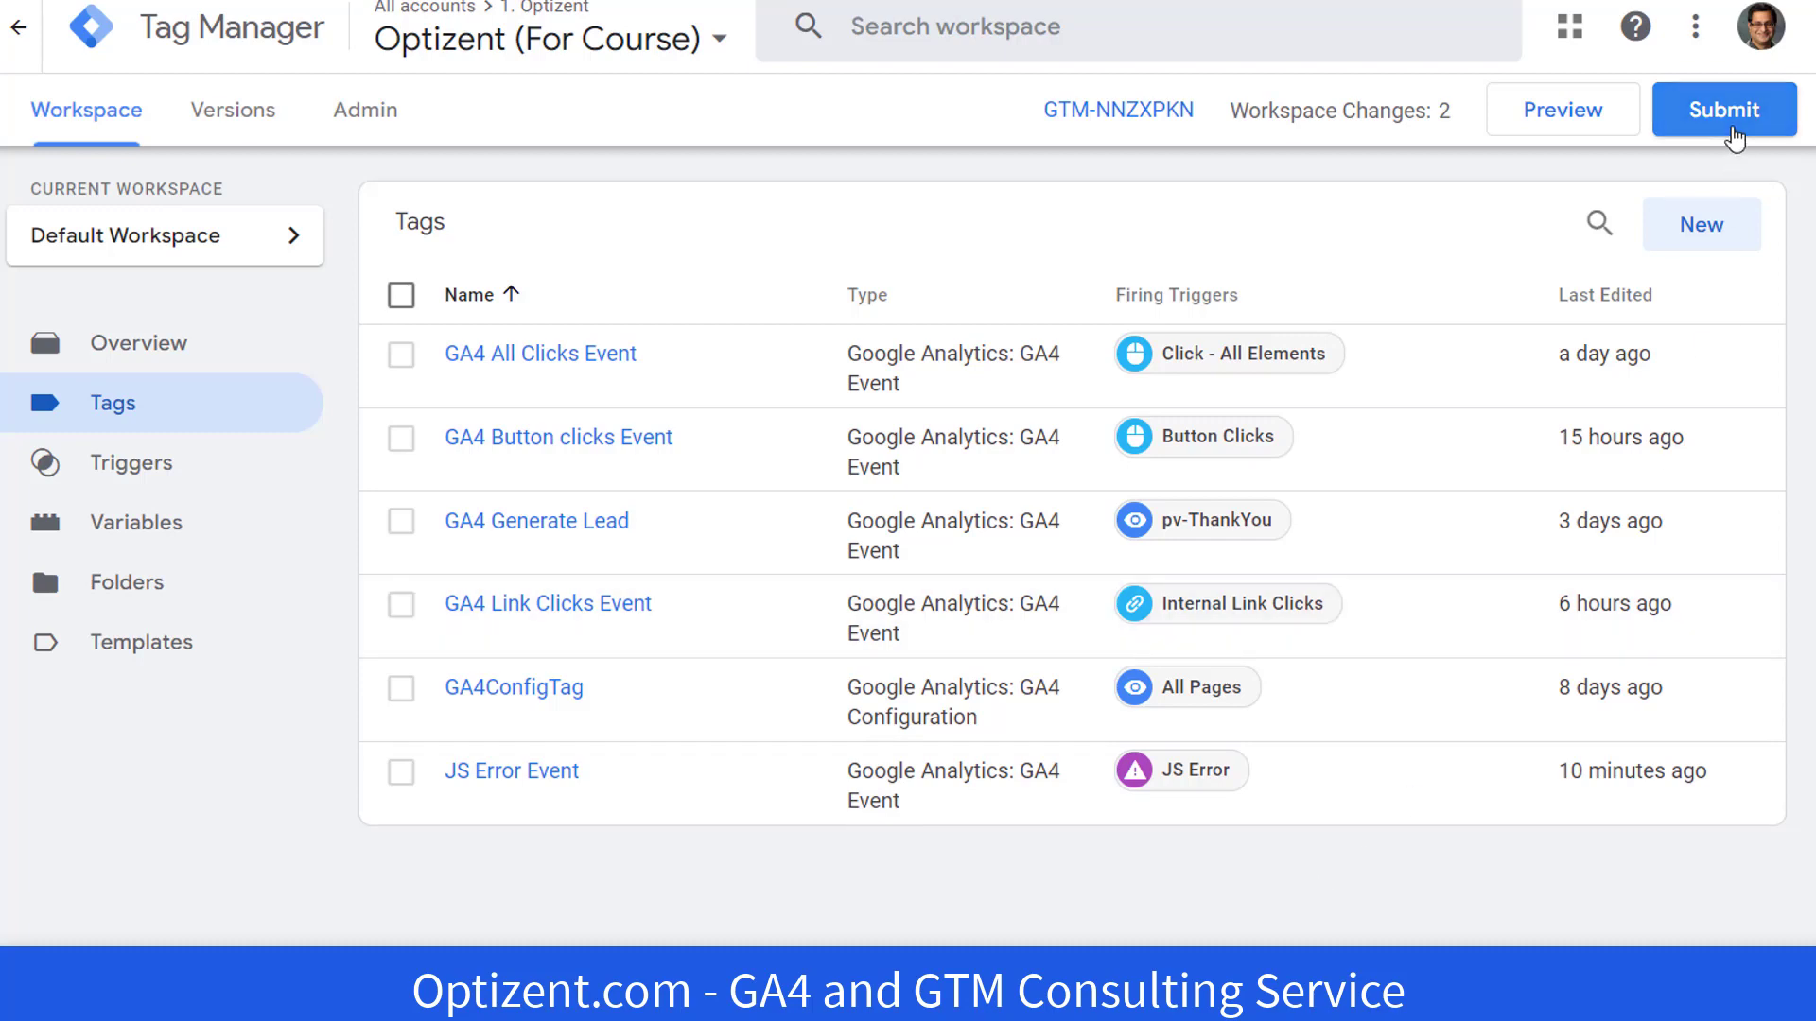
- Publish a version named 'JS Error Tracking' with description 'JavaScript Error Tracking Enabled'
click(1724, 118)
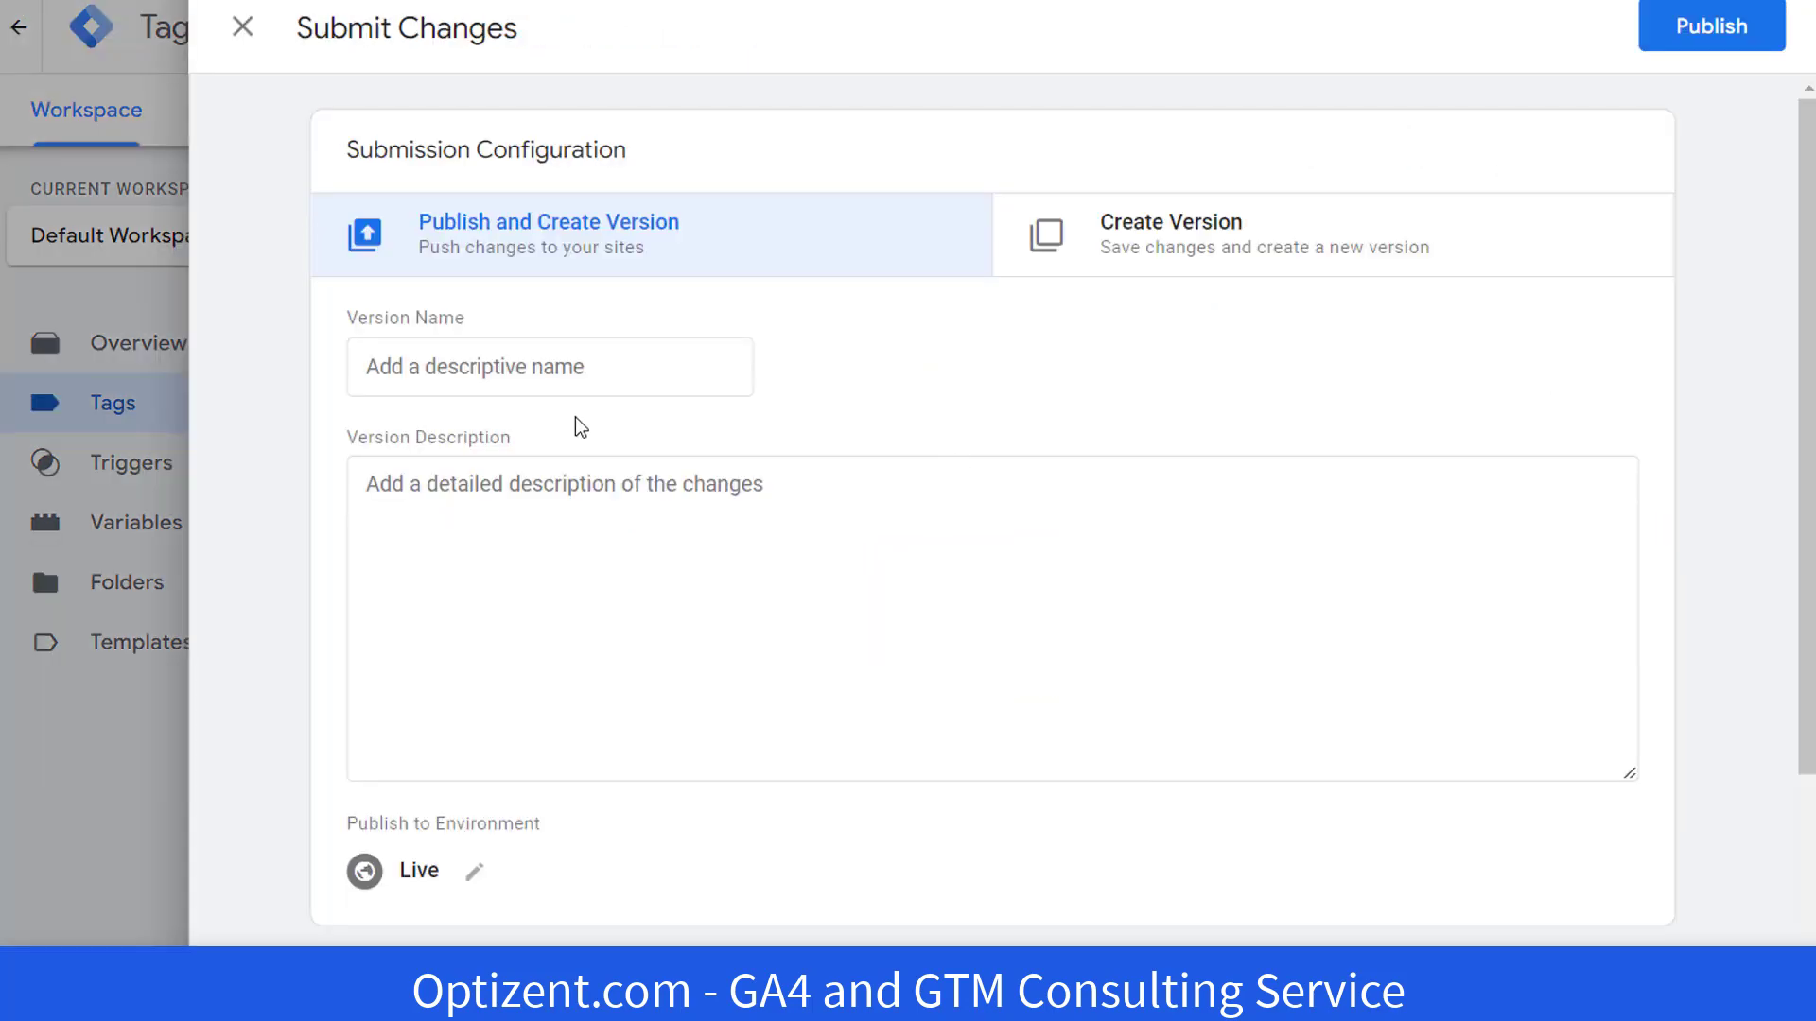
click(545, 374)
text(J)
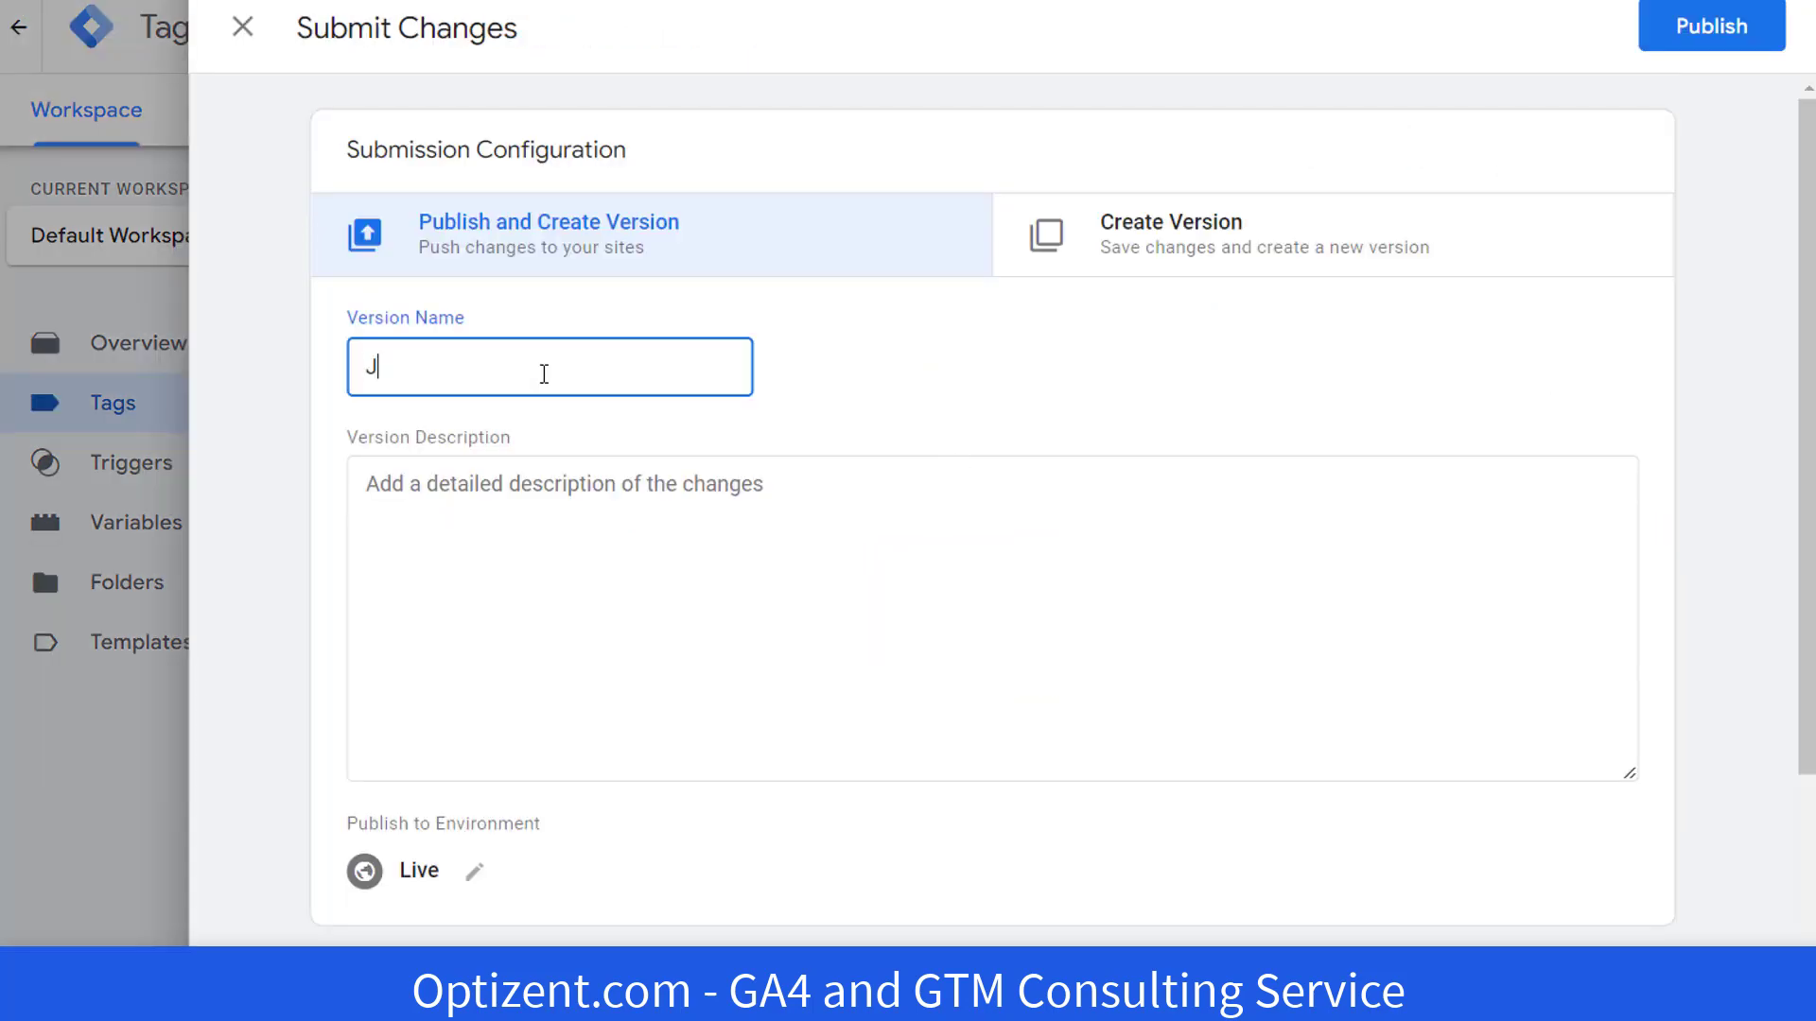
text(S Error Tracking)
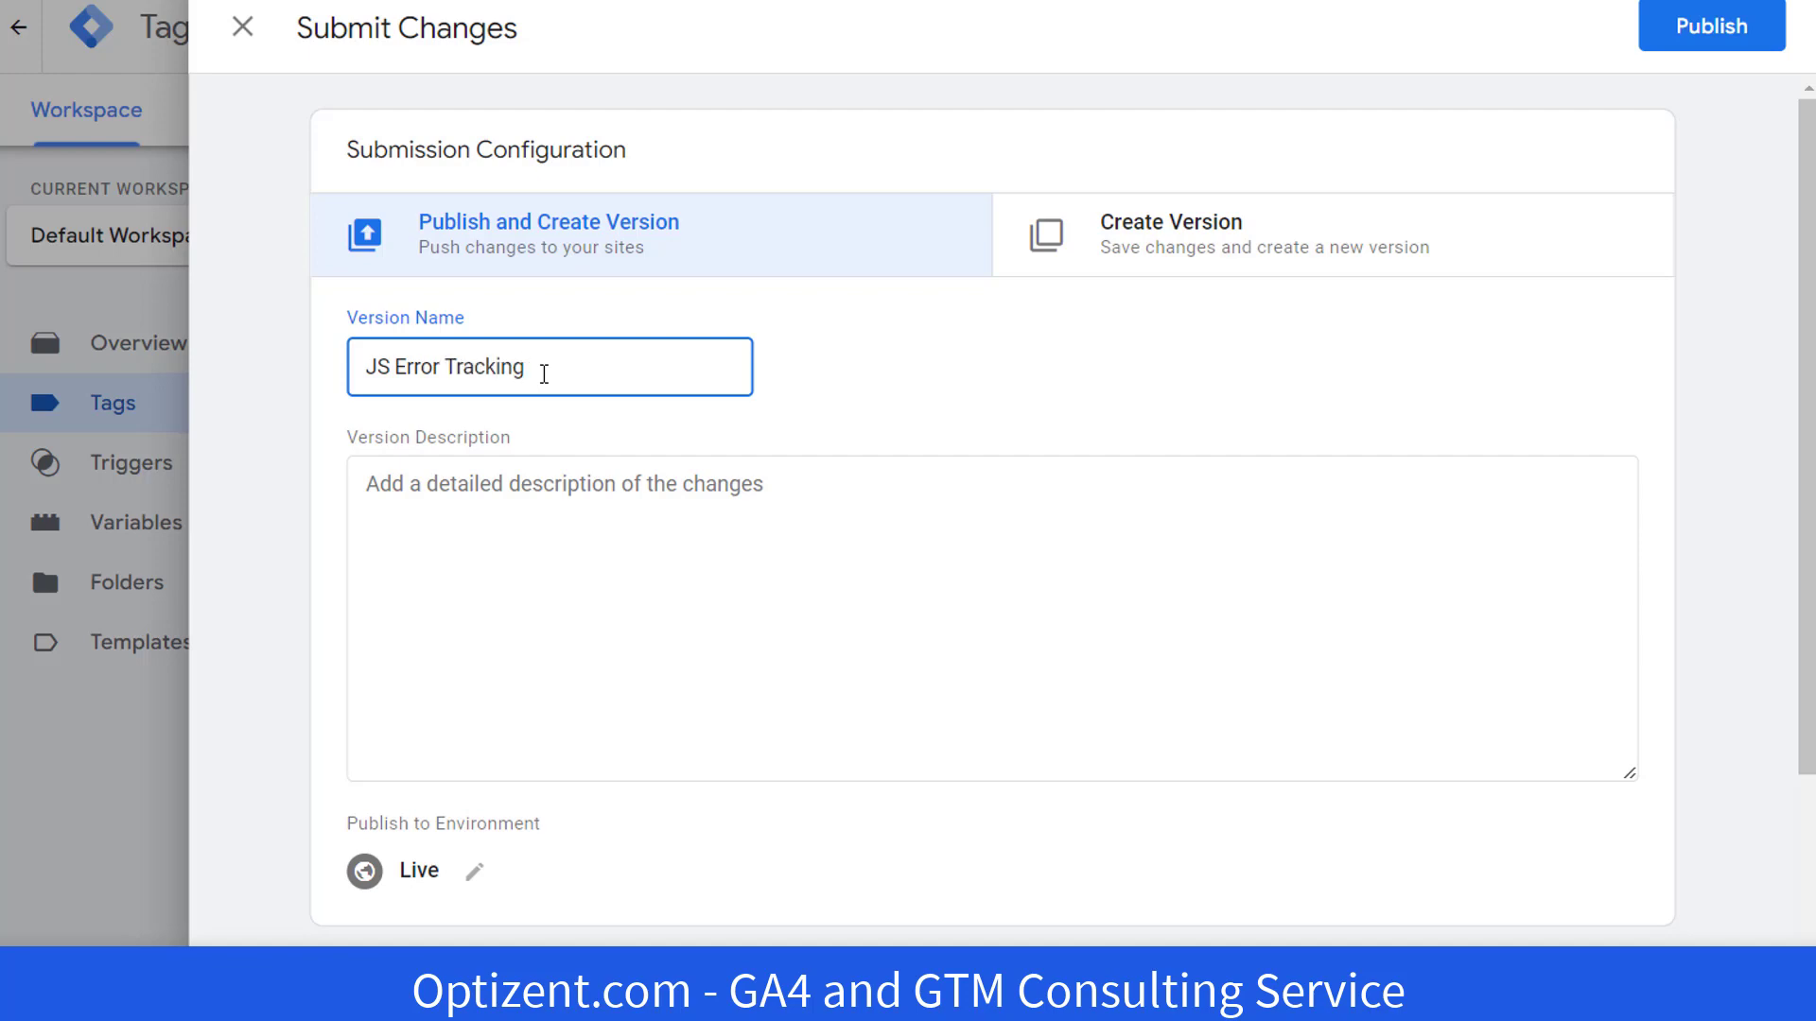
key(Tab)
text(J)
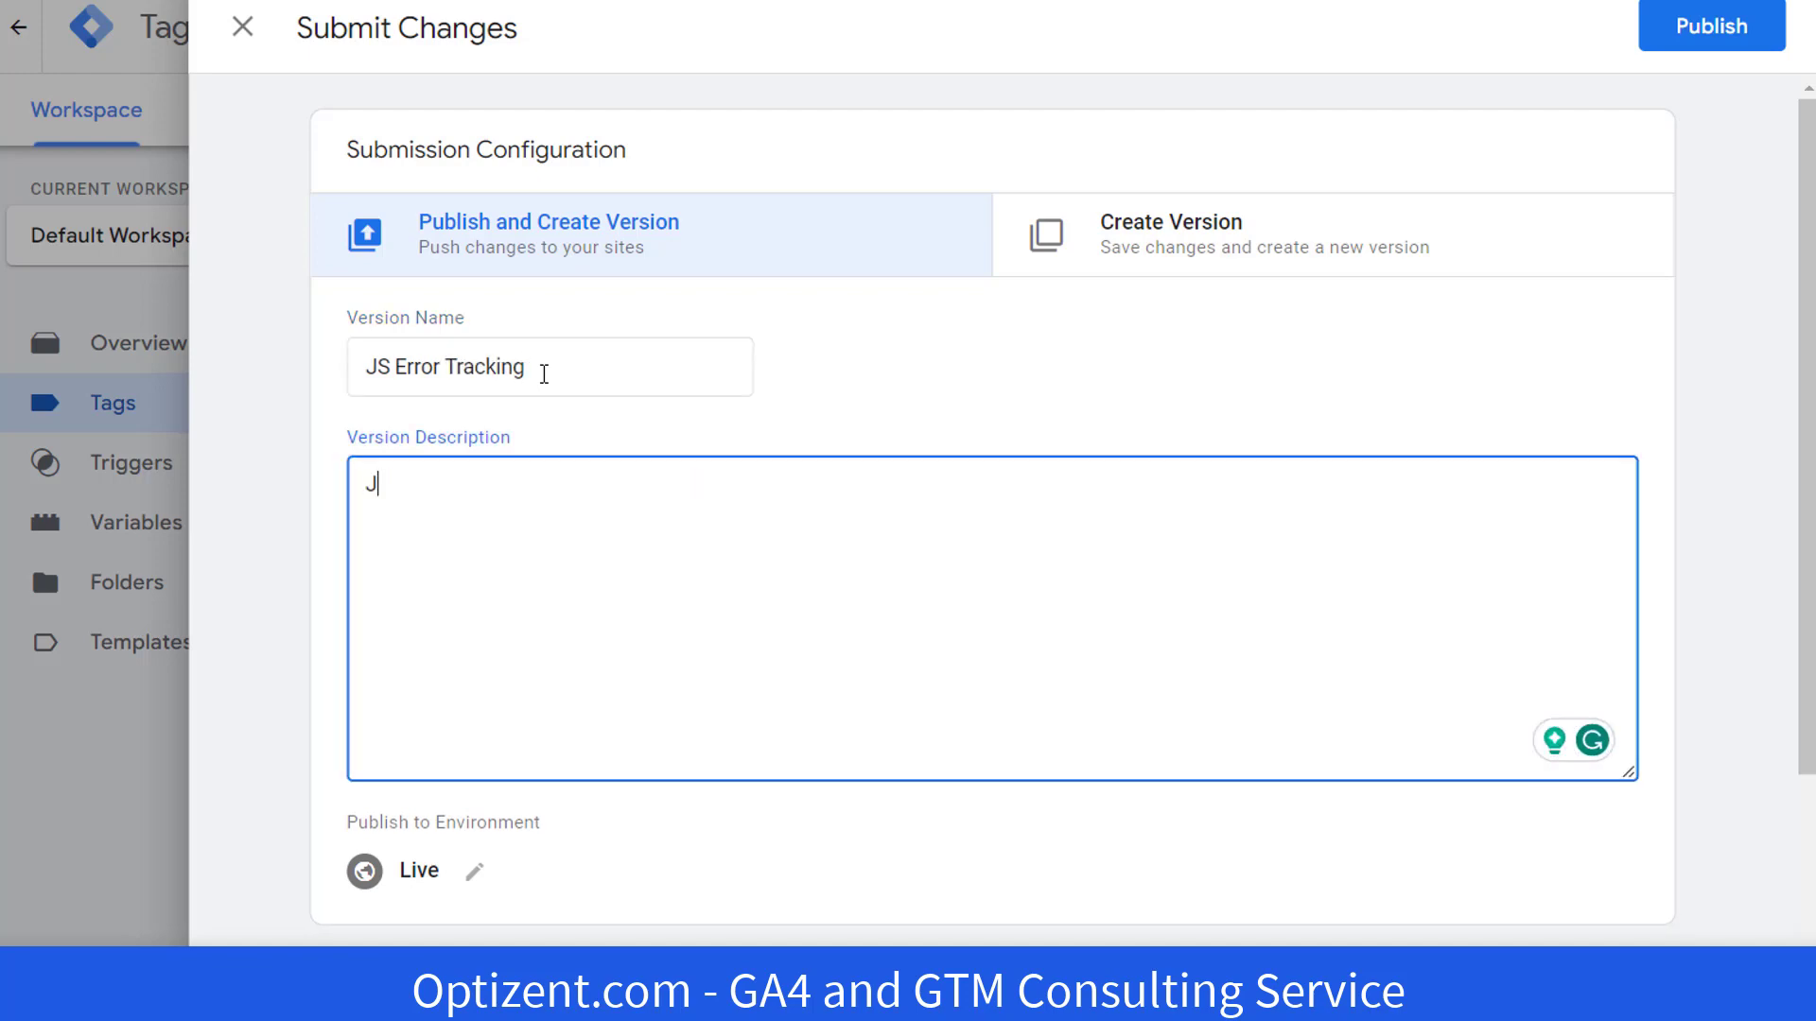
text(avaScript Error Tracking E)
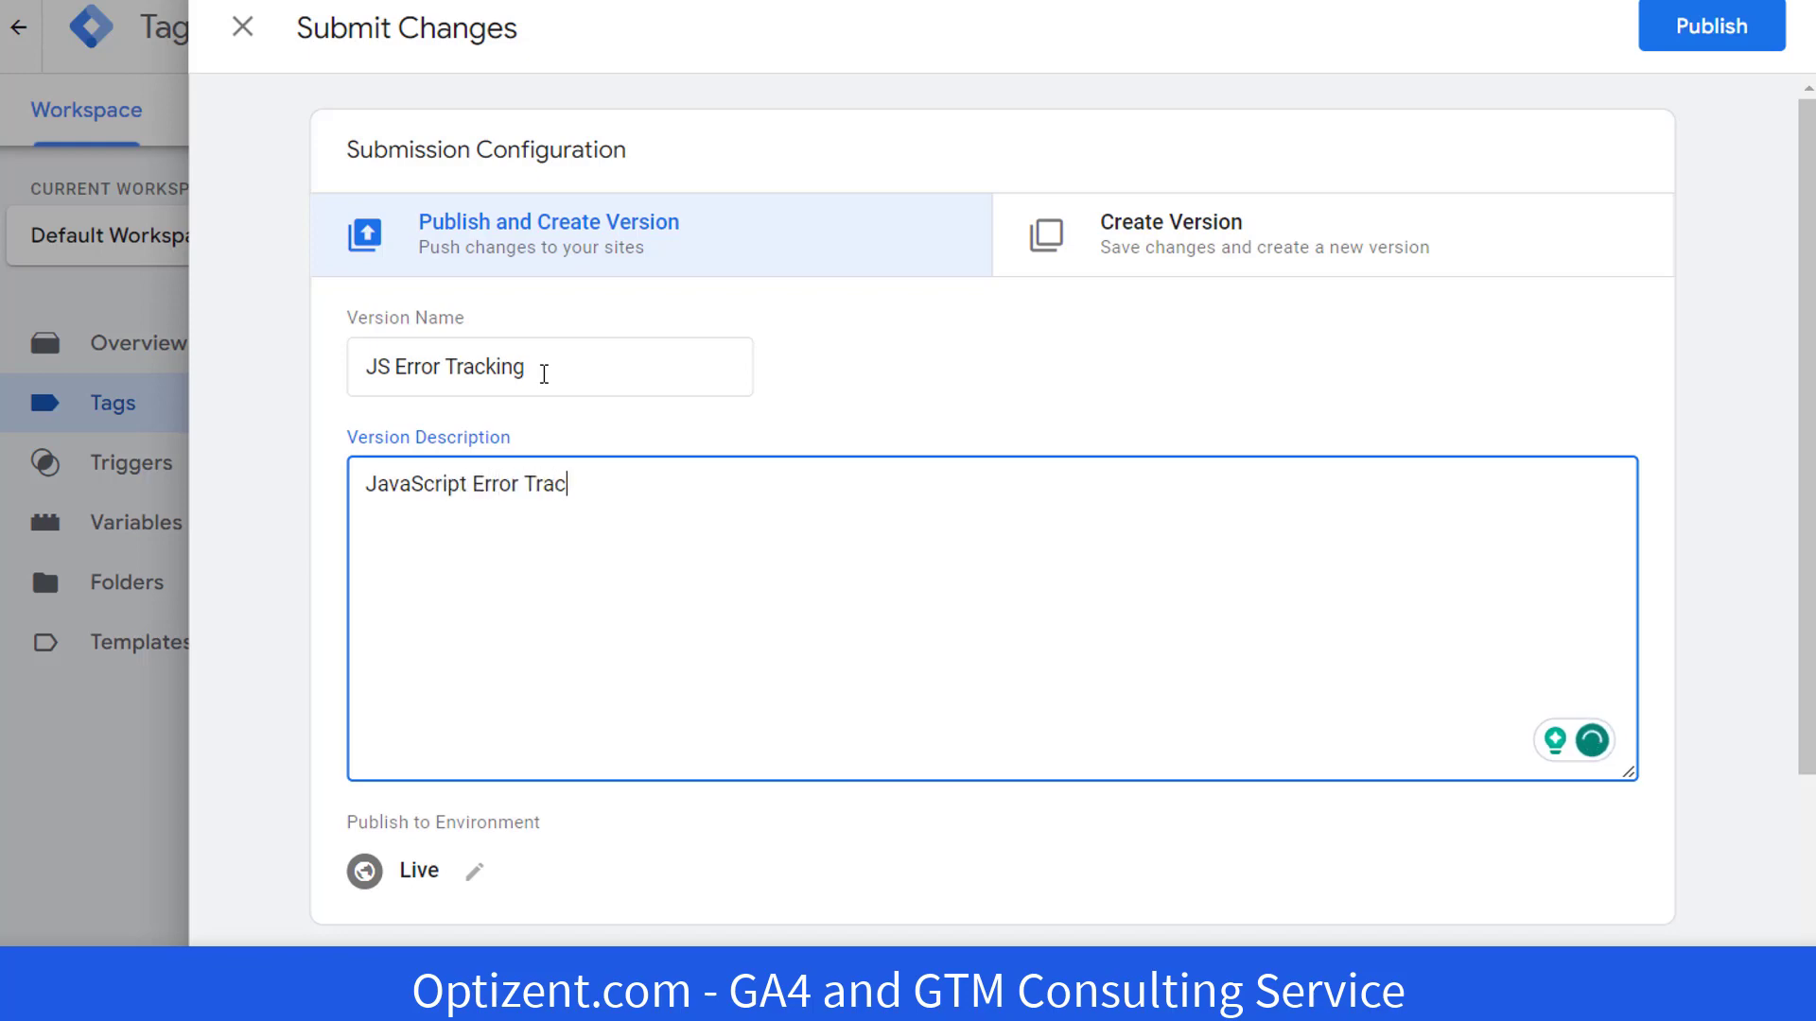
text(nabled)
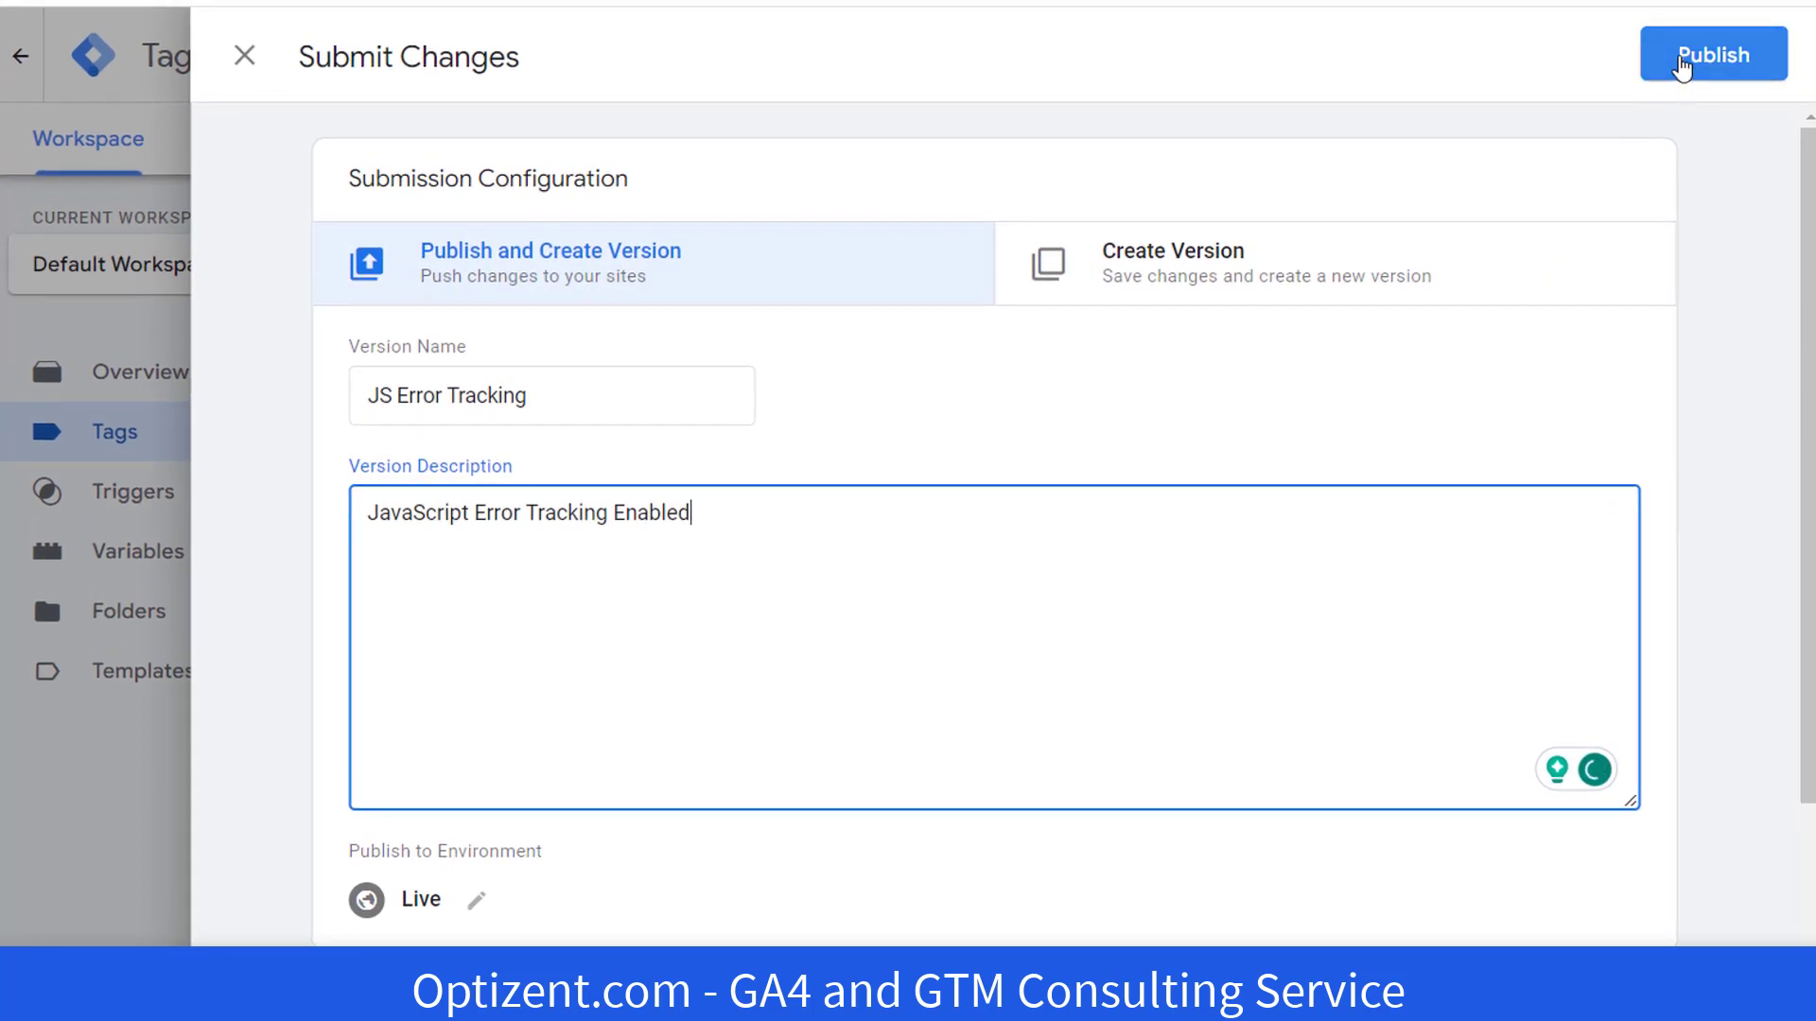
click(1679, 57)
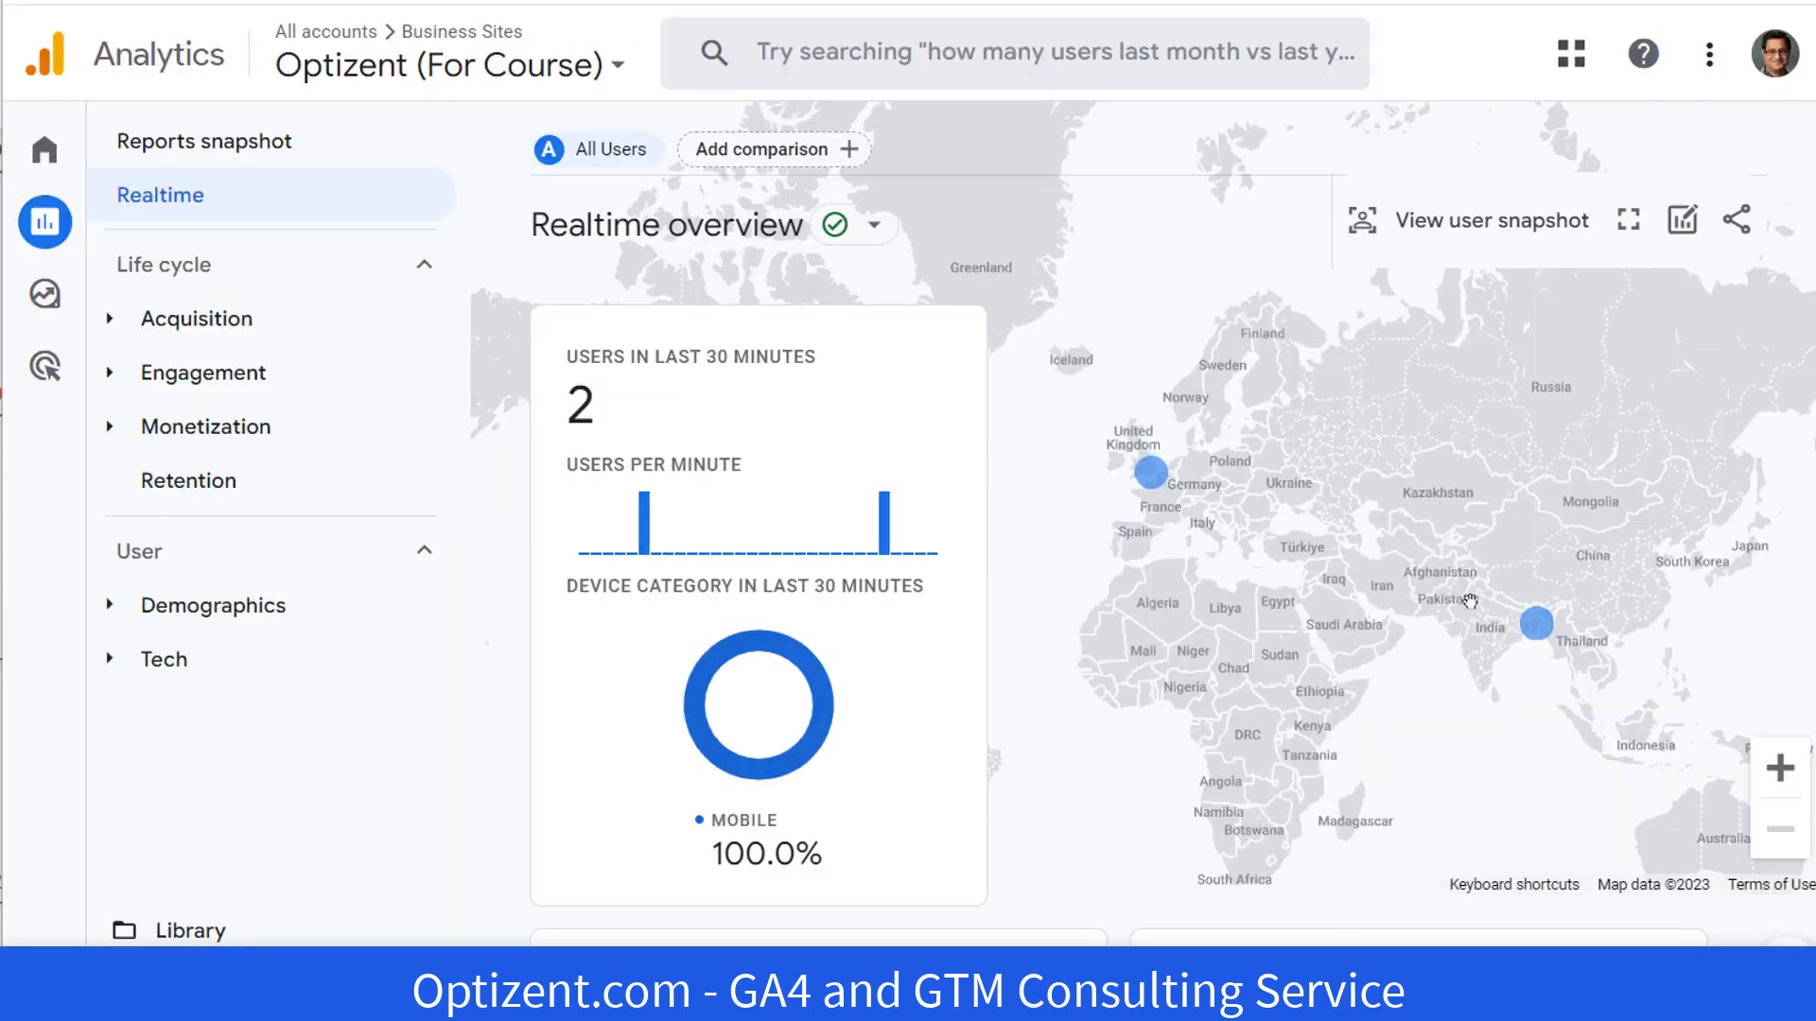
- Scroll the GA4 Realtime overview down to the Event count by Event name card
scroll(1494, 669, down, 12)
scroll(1498, 671, down, 3)
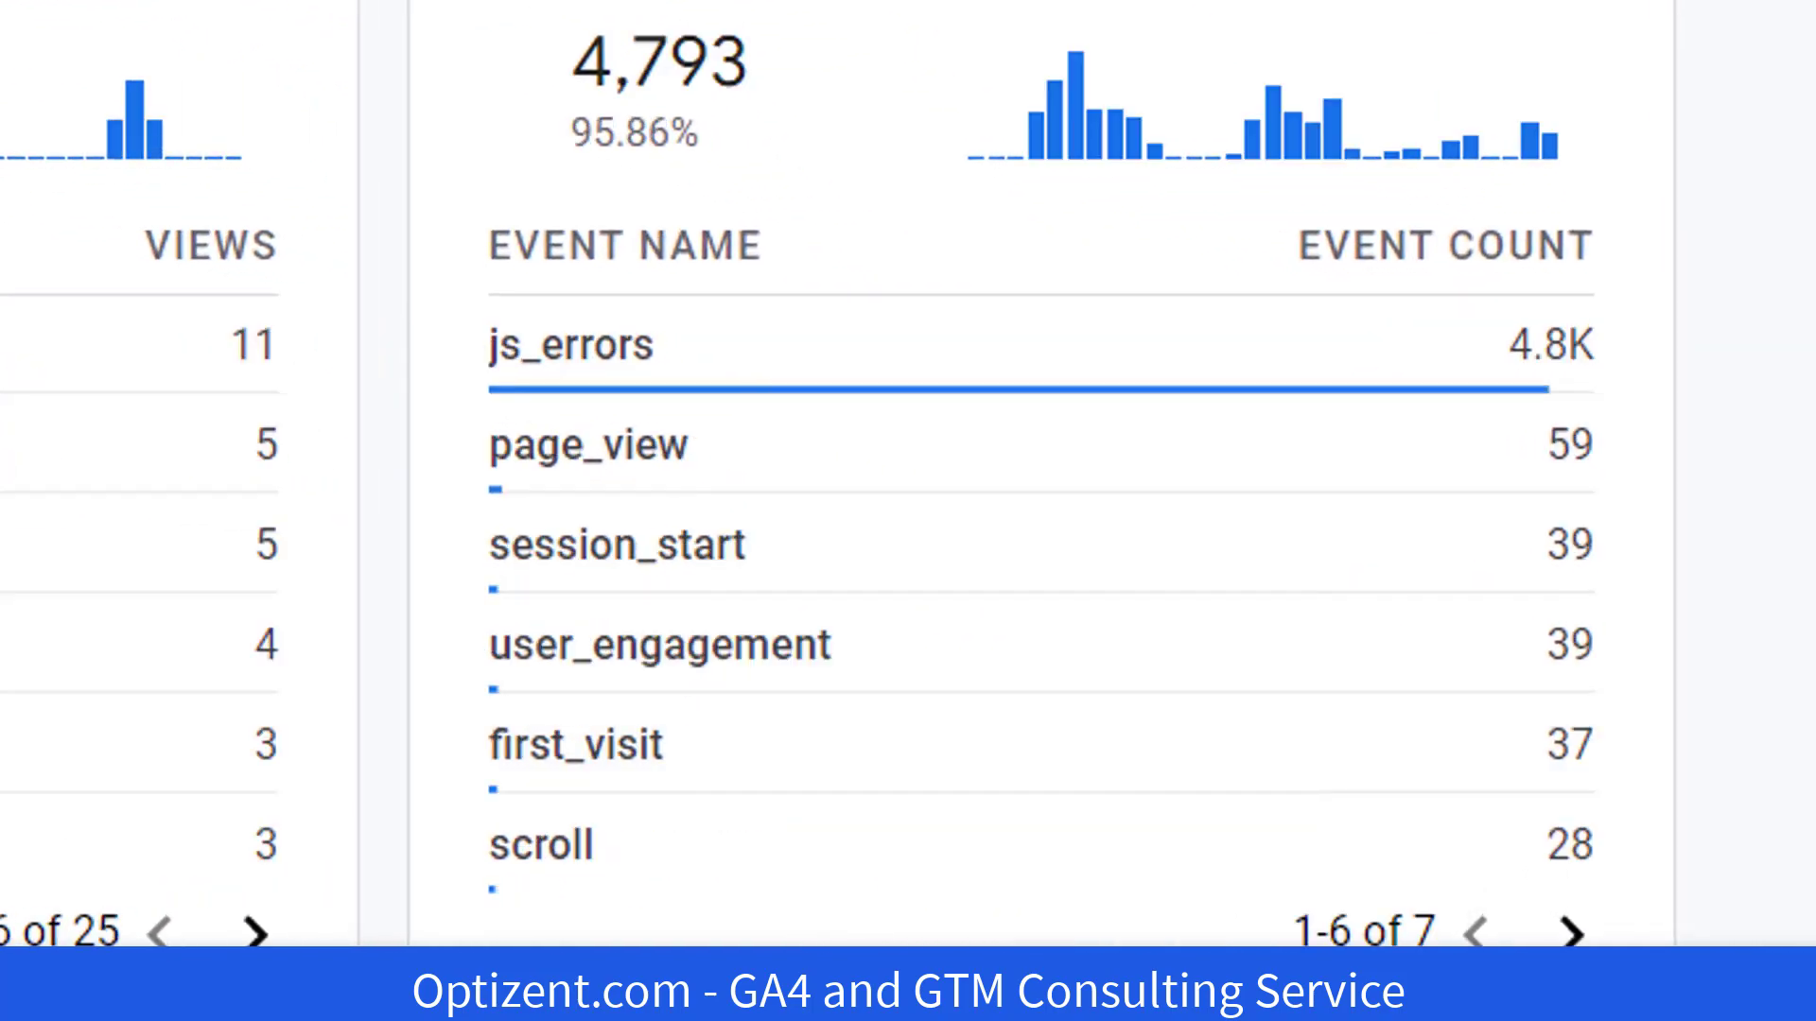
- Drill into js_errors by parameter key, then open the error_msg values
mouse_move(1040, 773)
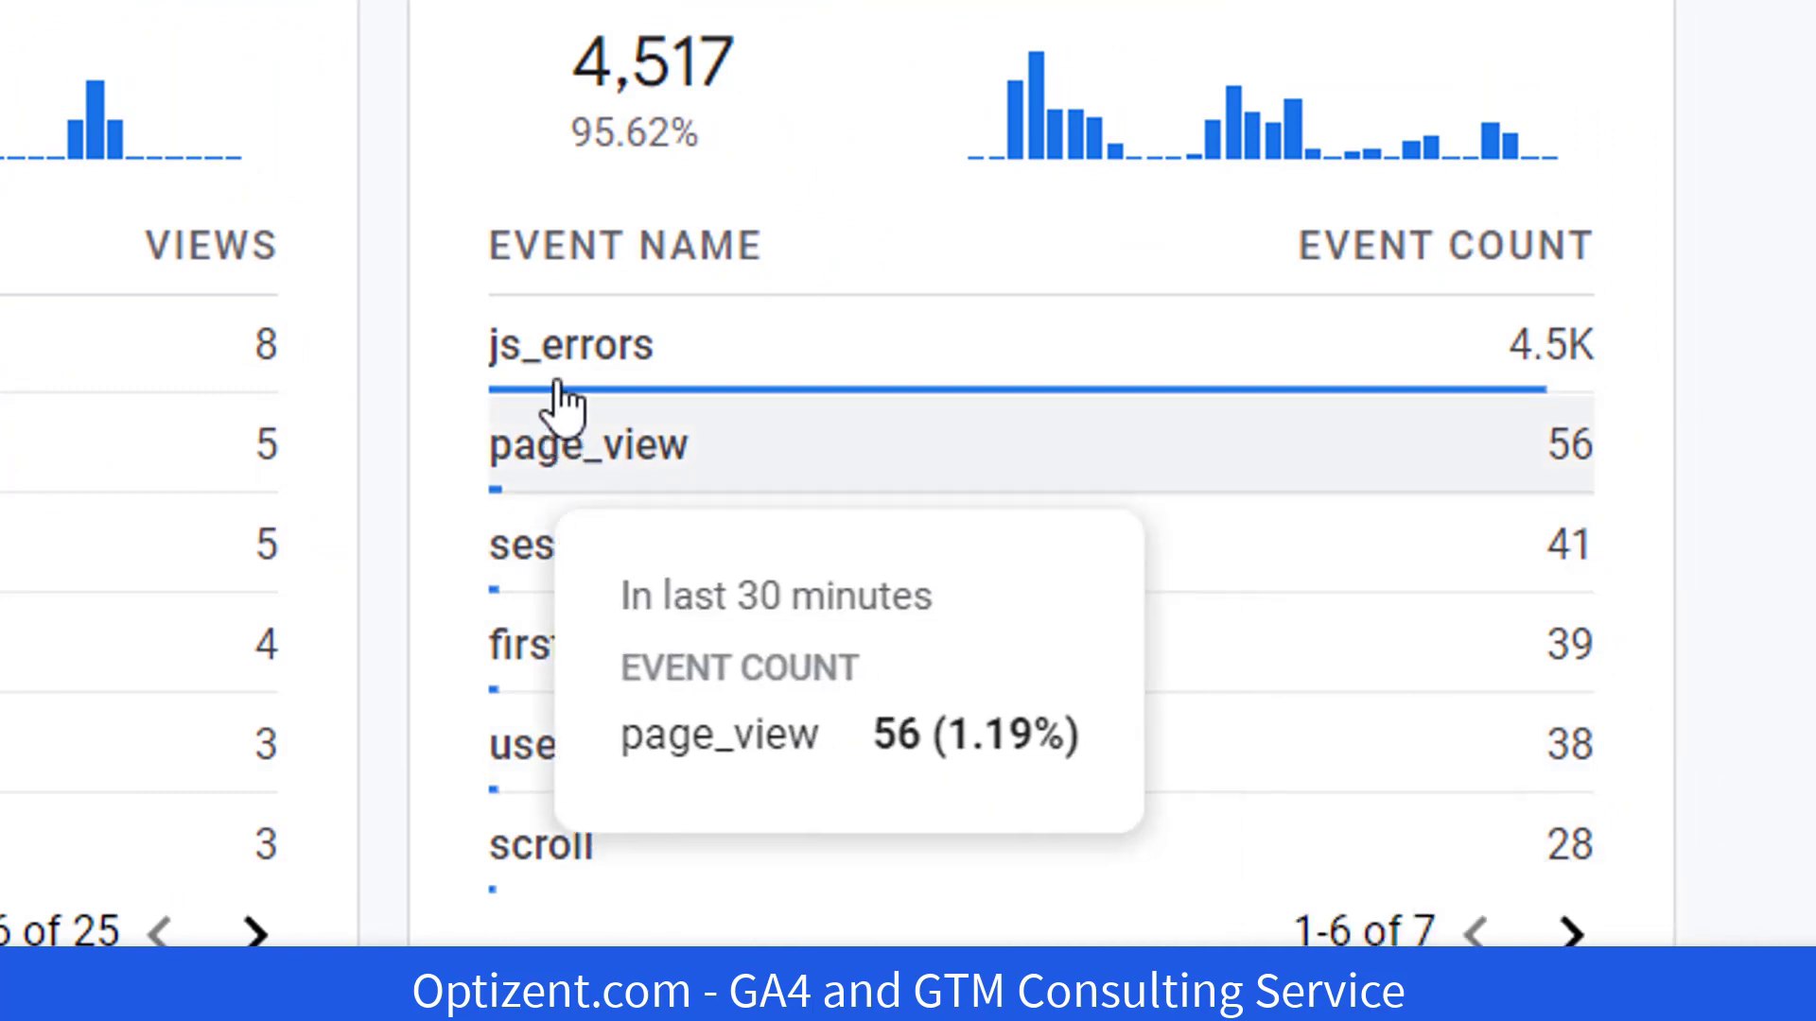
mouse_move(555, 395)
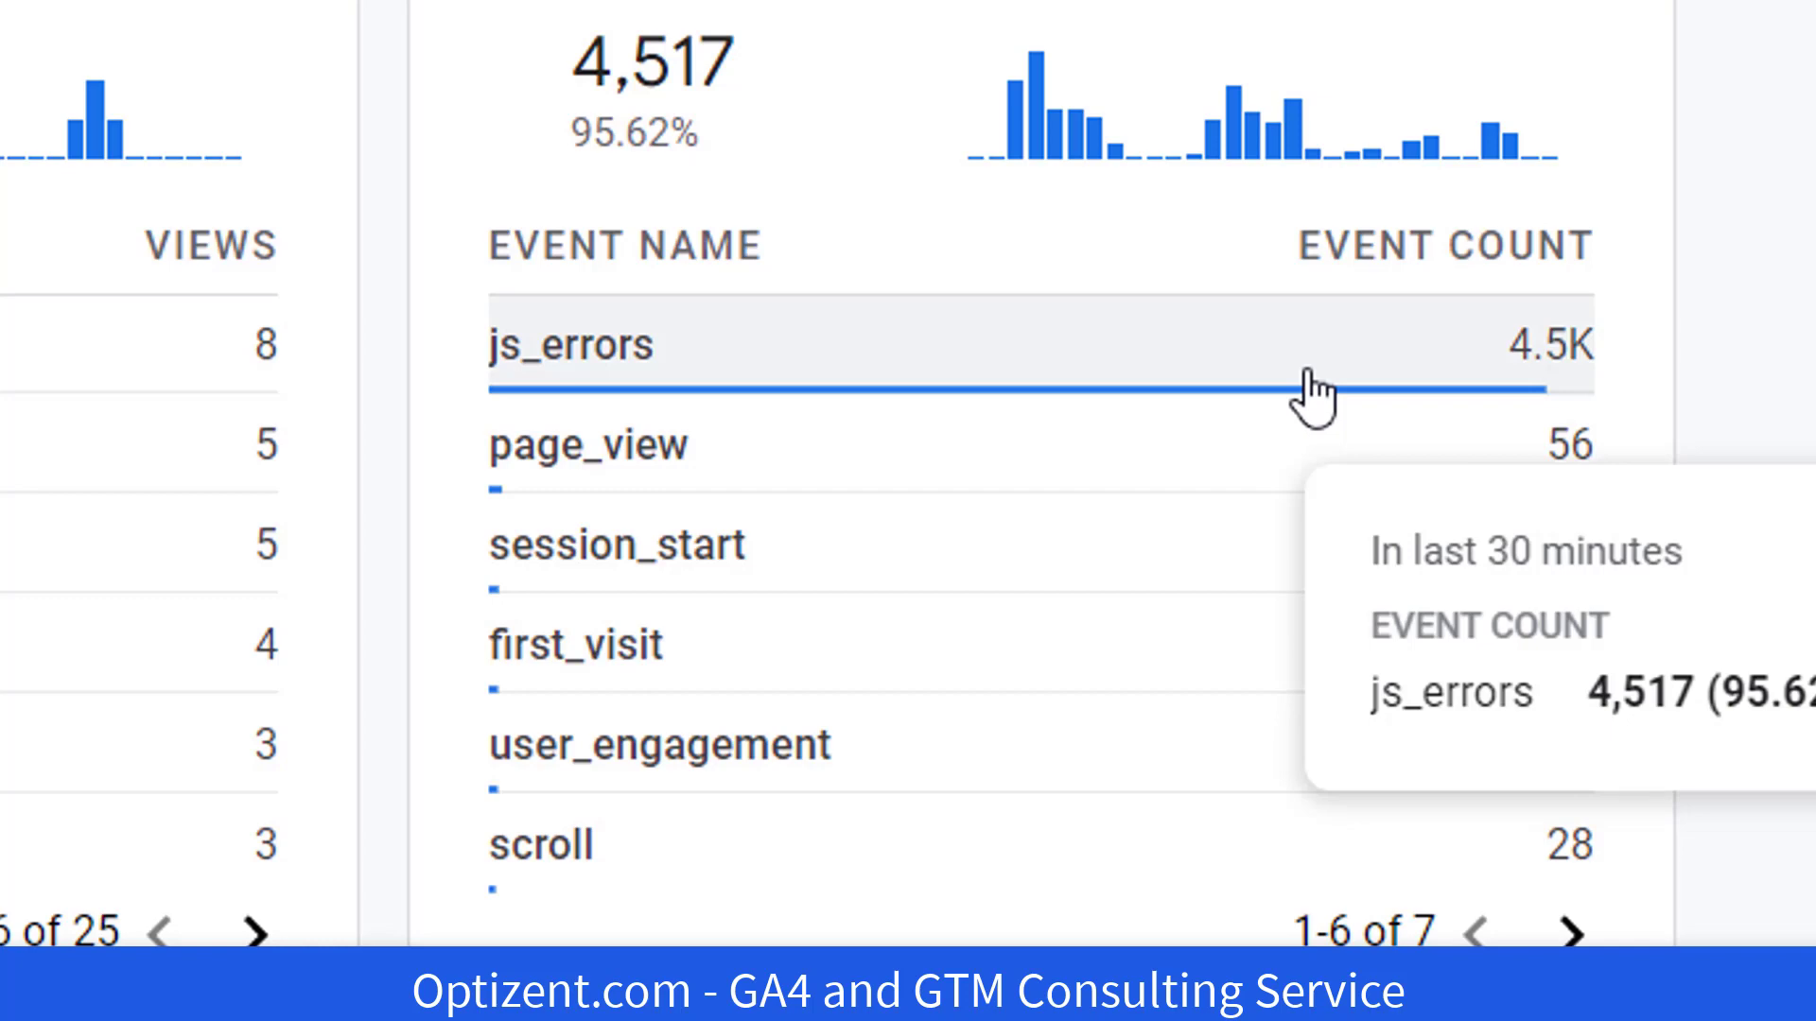
click(1307, 375)
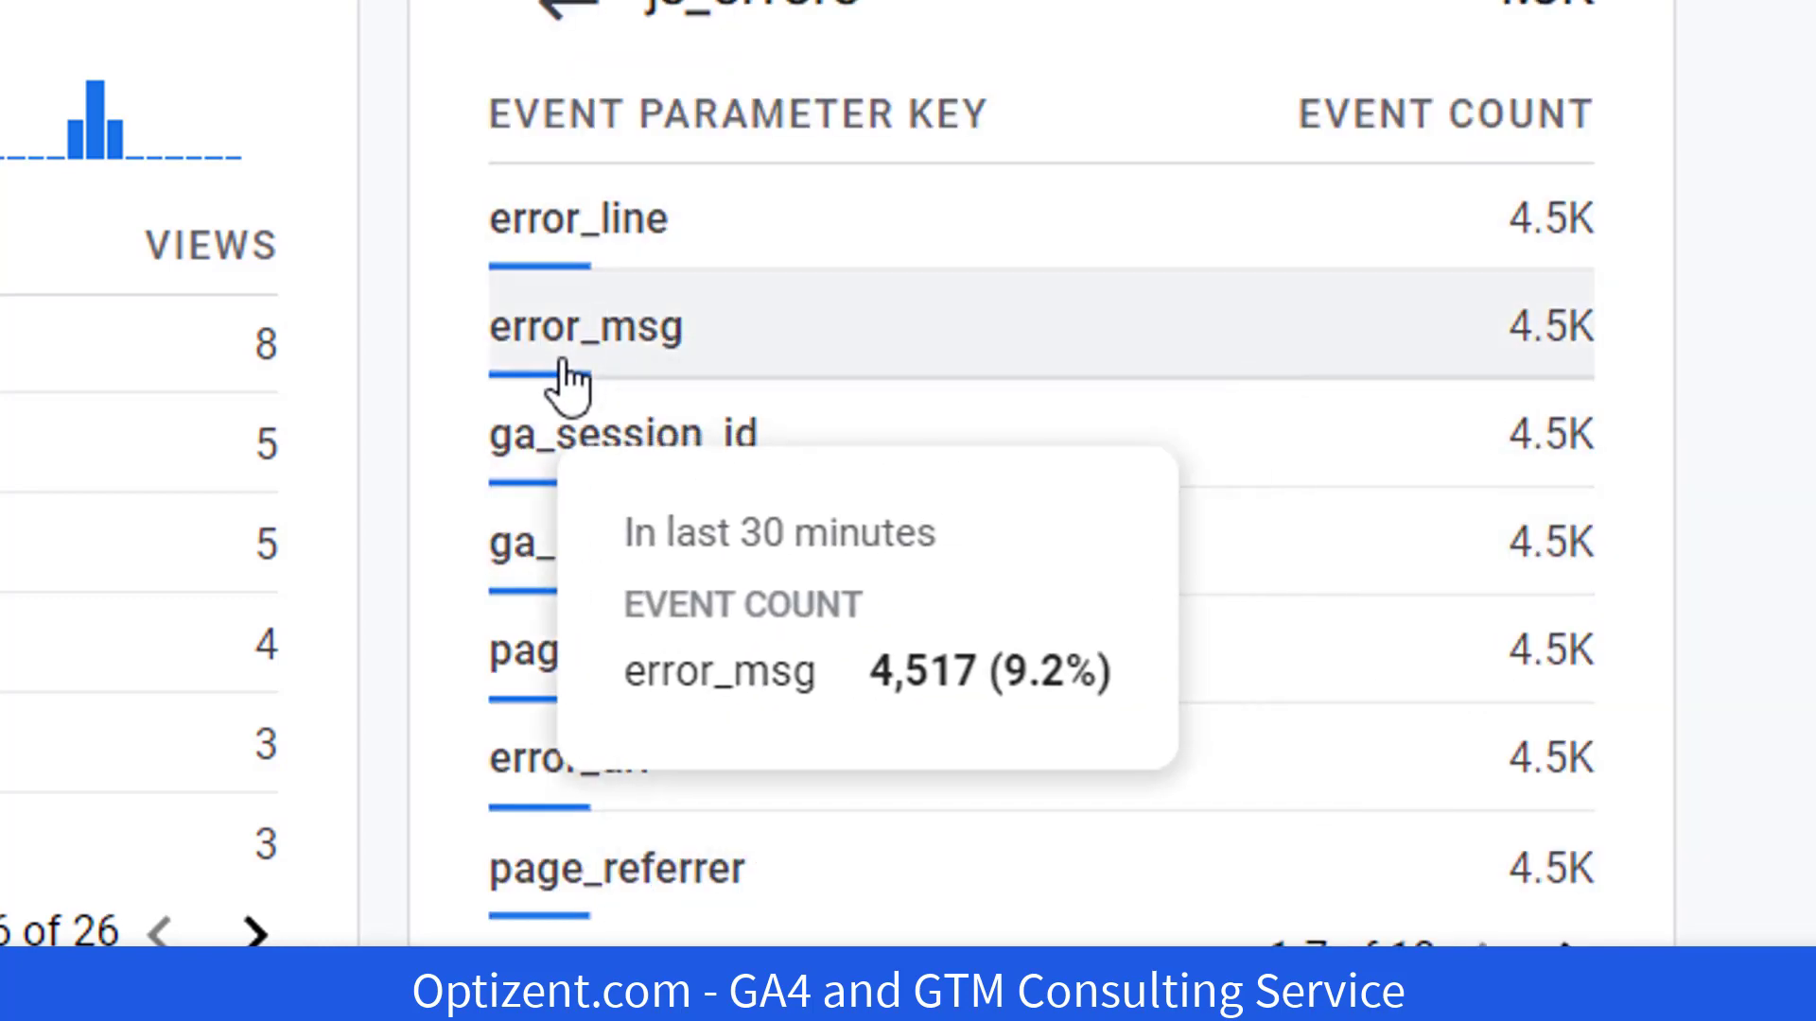
click(588, 354)
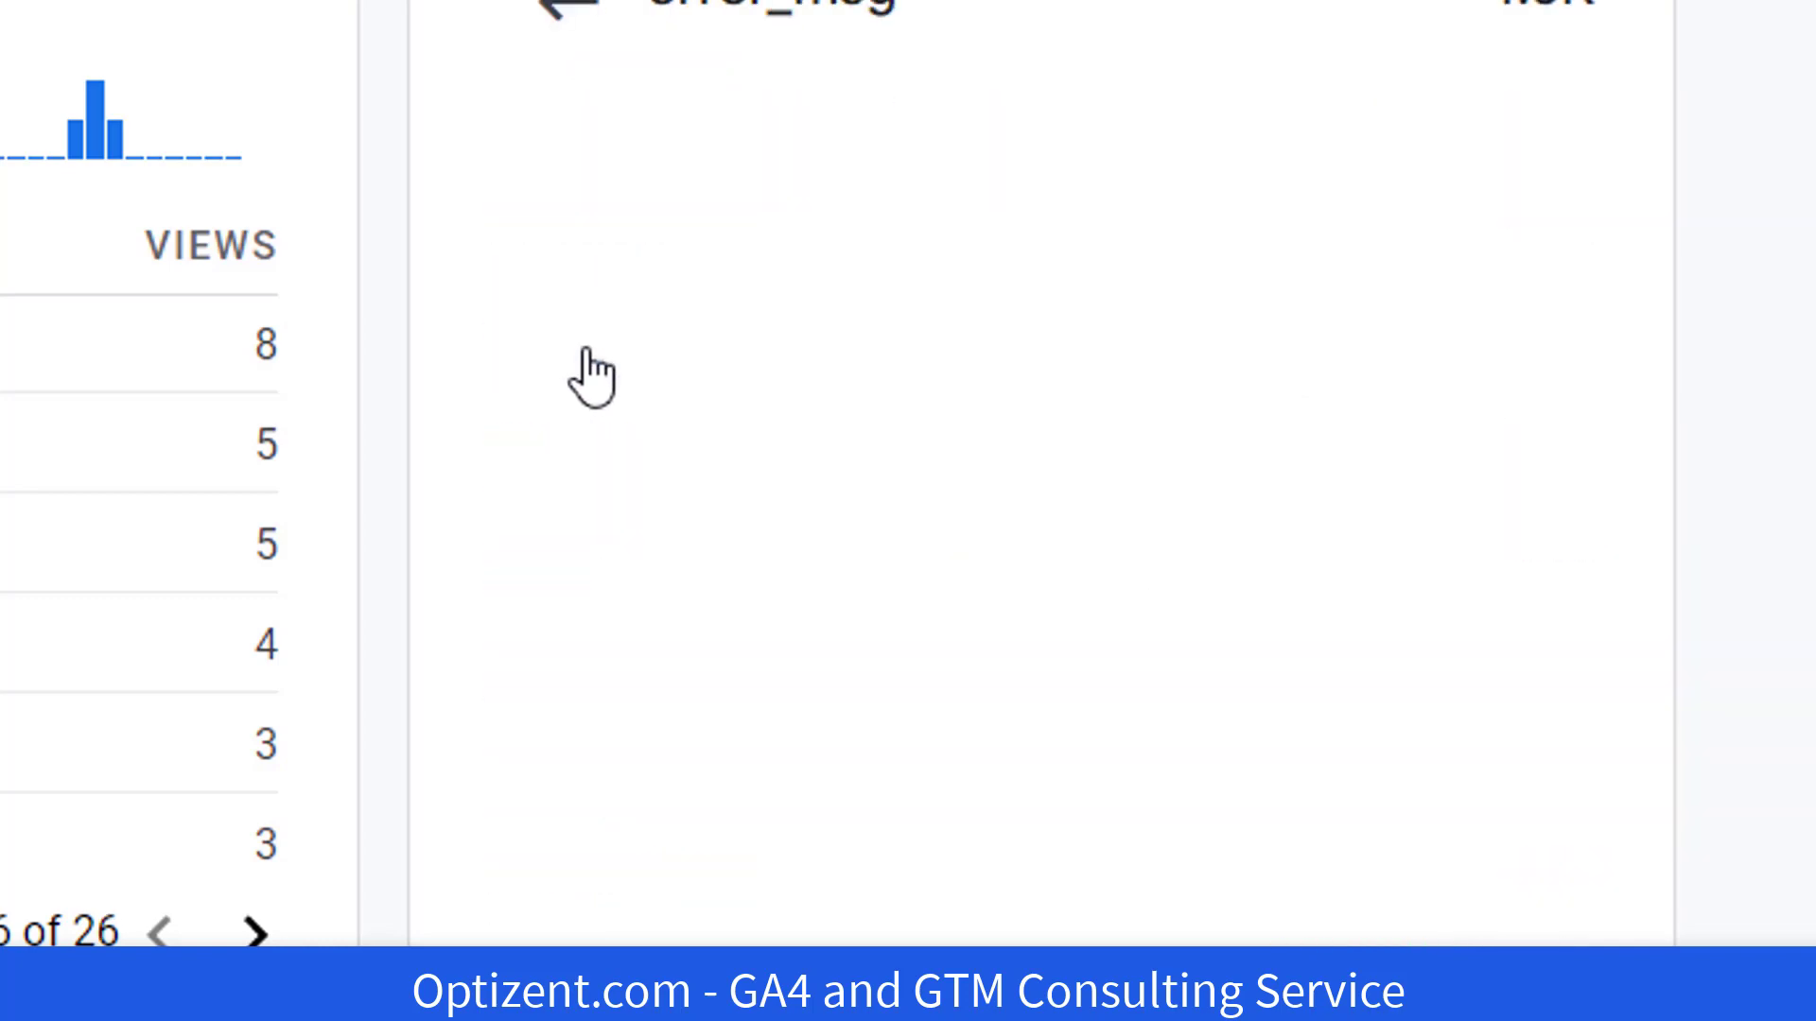